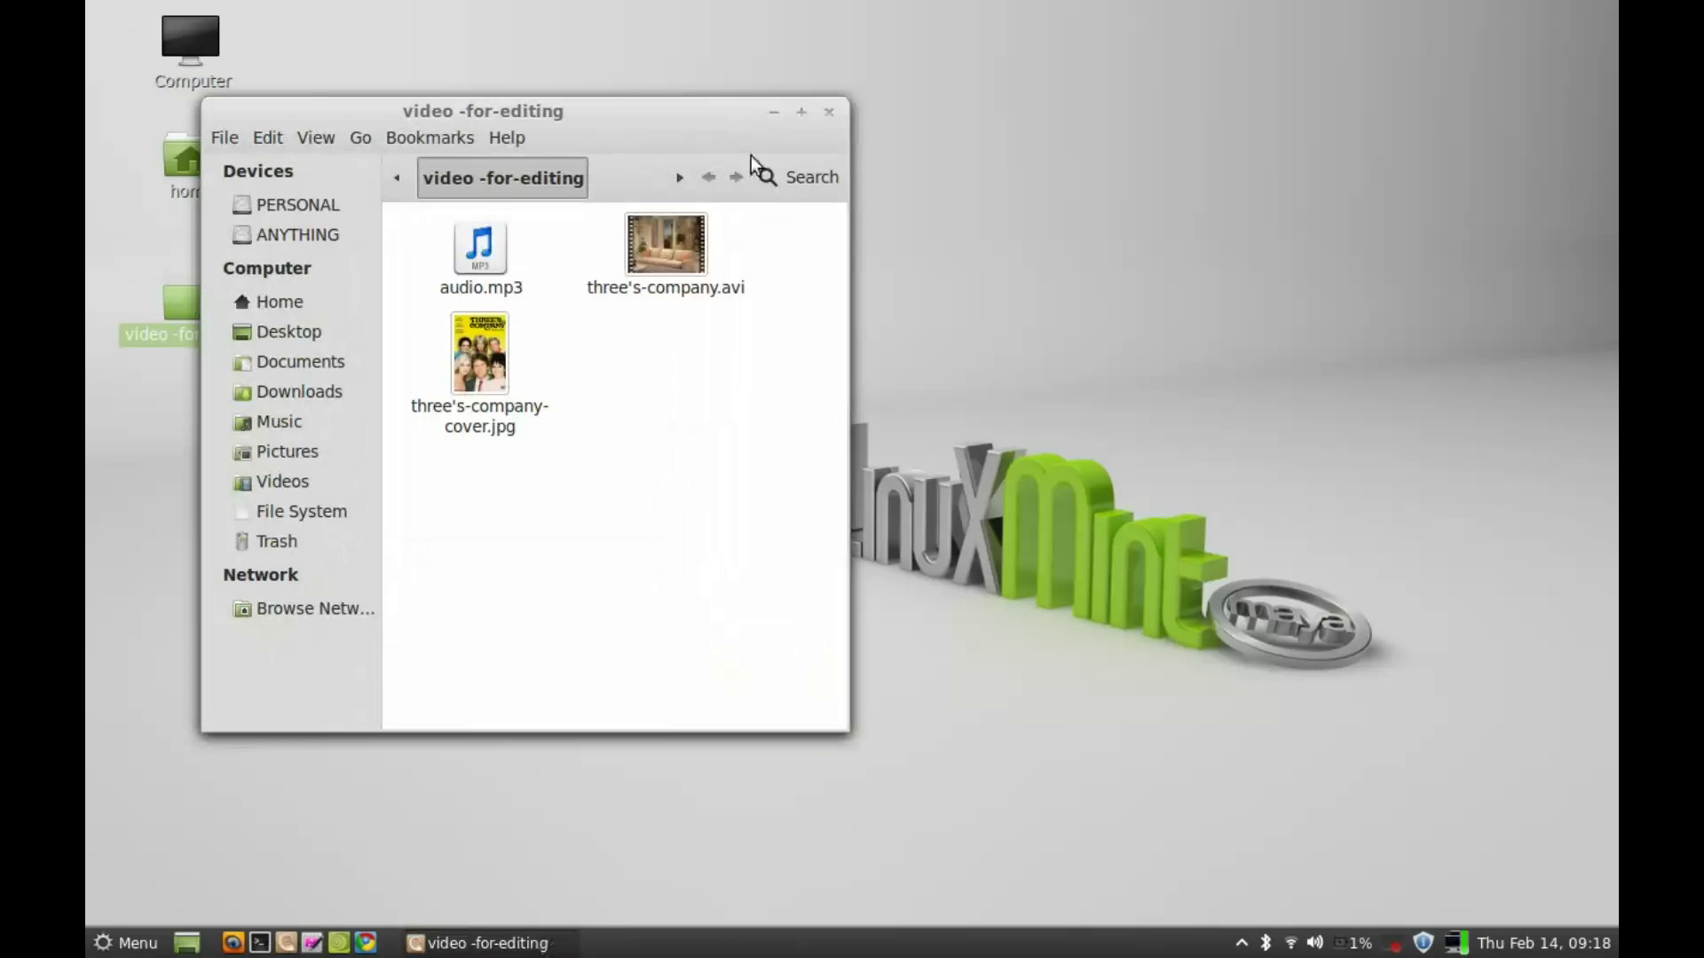
- Move the video -for-editing folder window and maximize it to show audio.mp3, three's-company.avi and the cover image
{"action": "left_click_drag", "start_coordinate": [799, 119], "coordinate": [841, 89]}
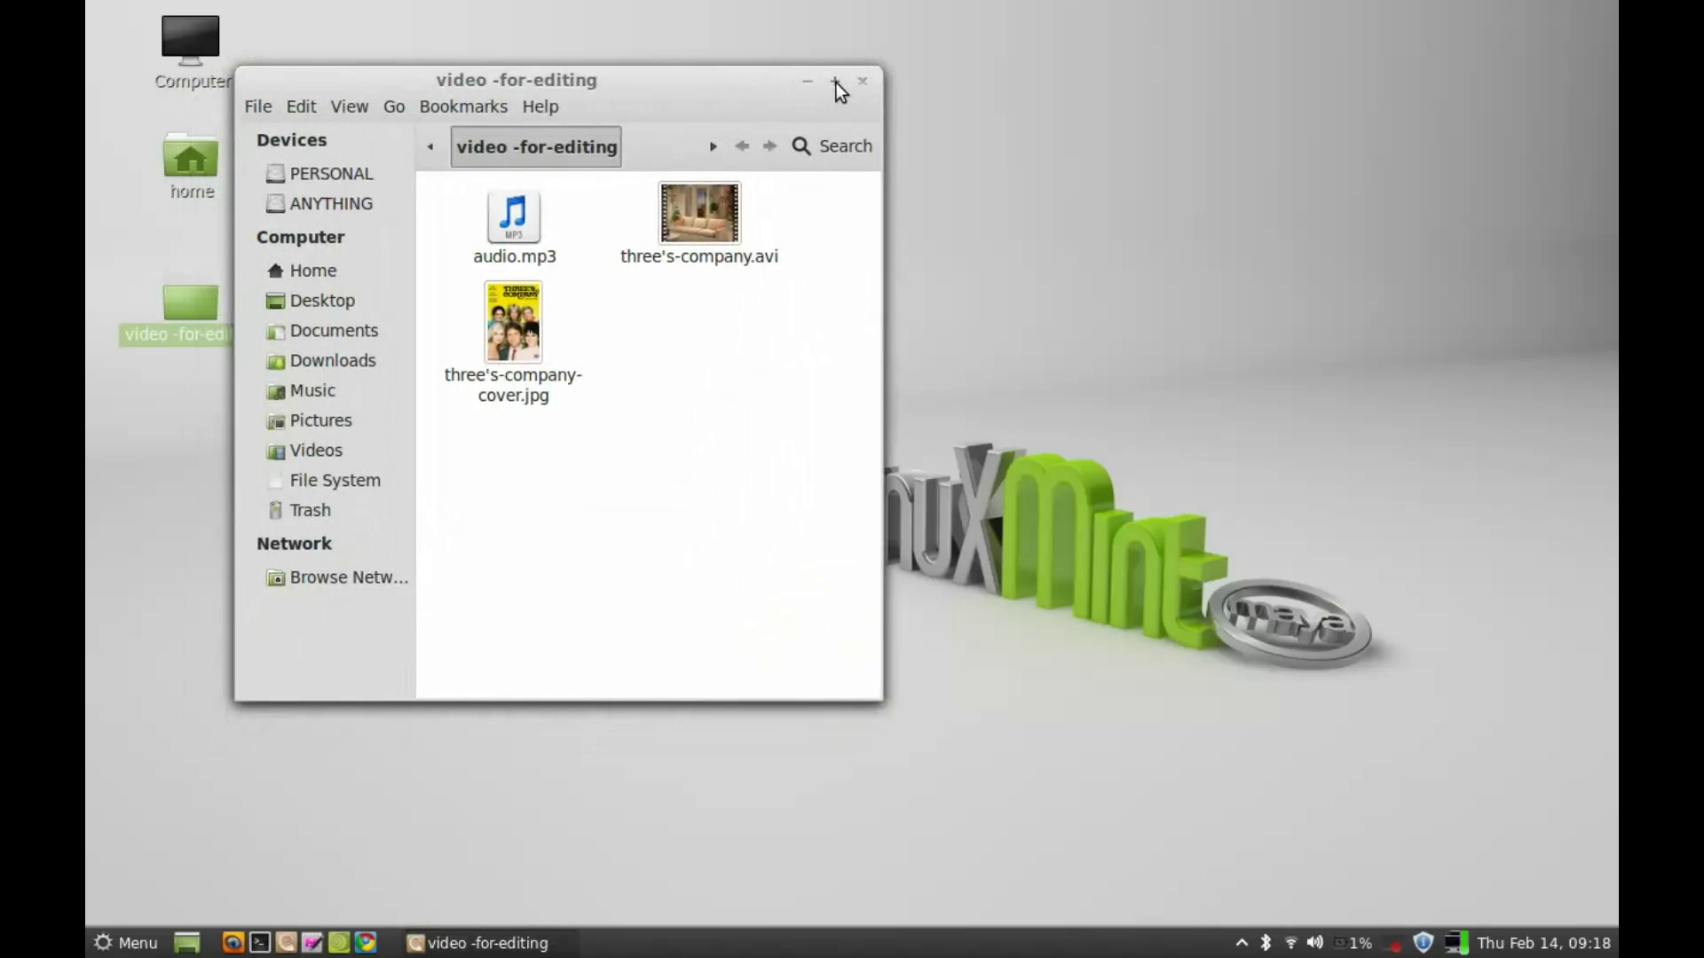
{"action": "left_click", "coordinate": [835, 82]}
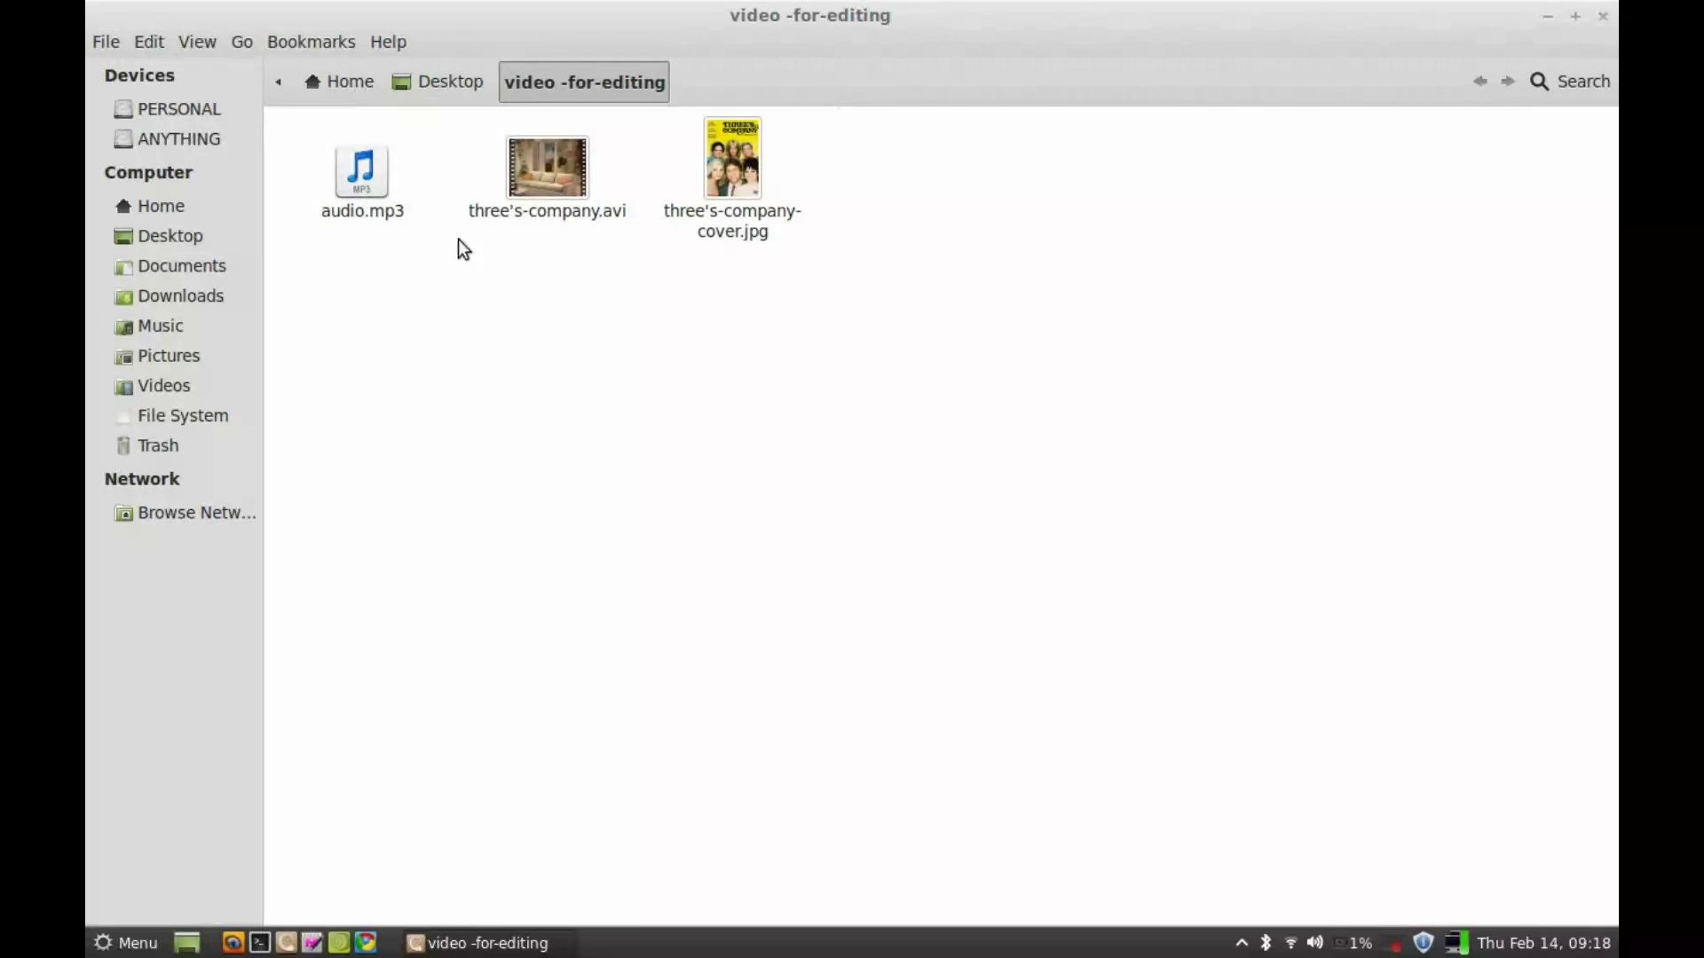
{"action": "left_click", "coordinate": [529, 172]}
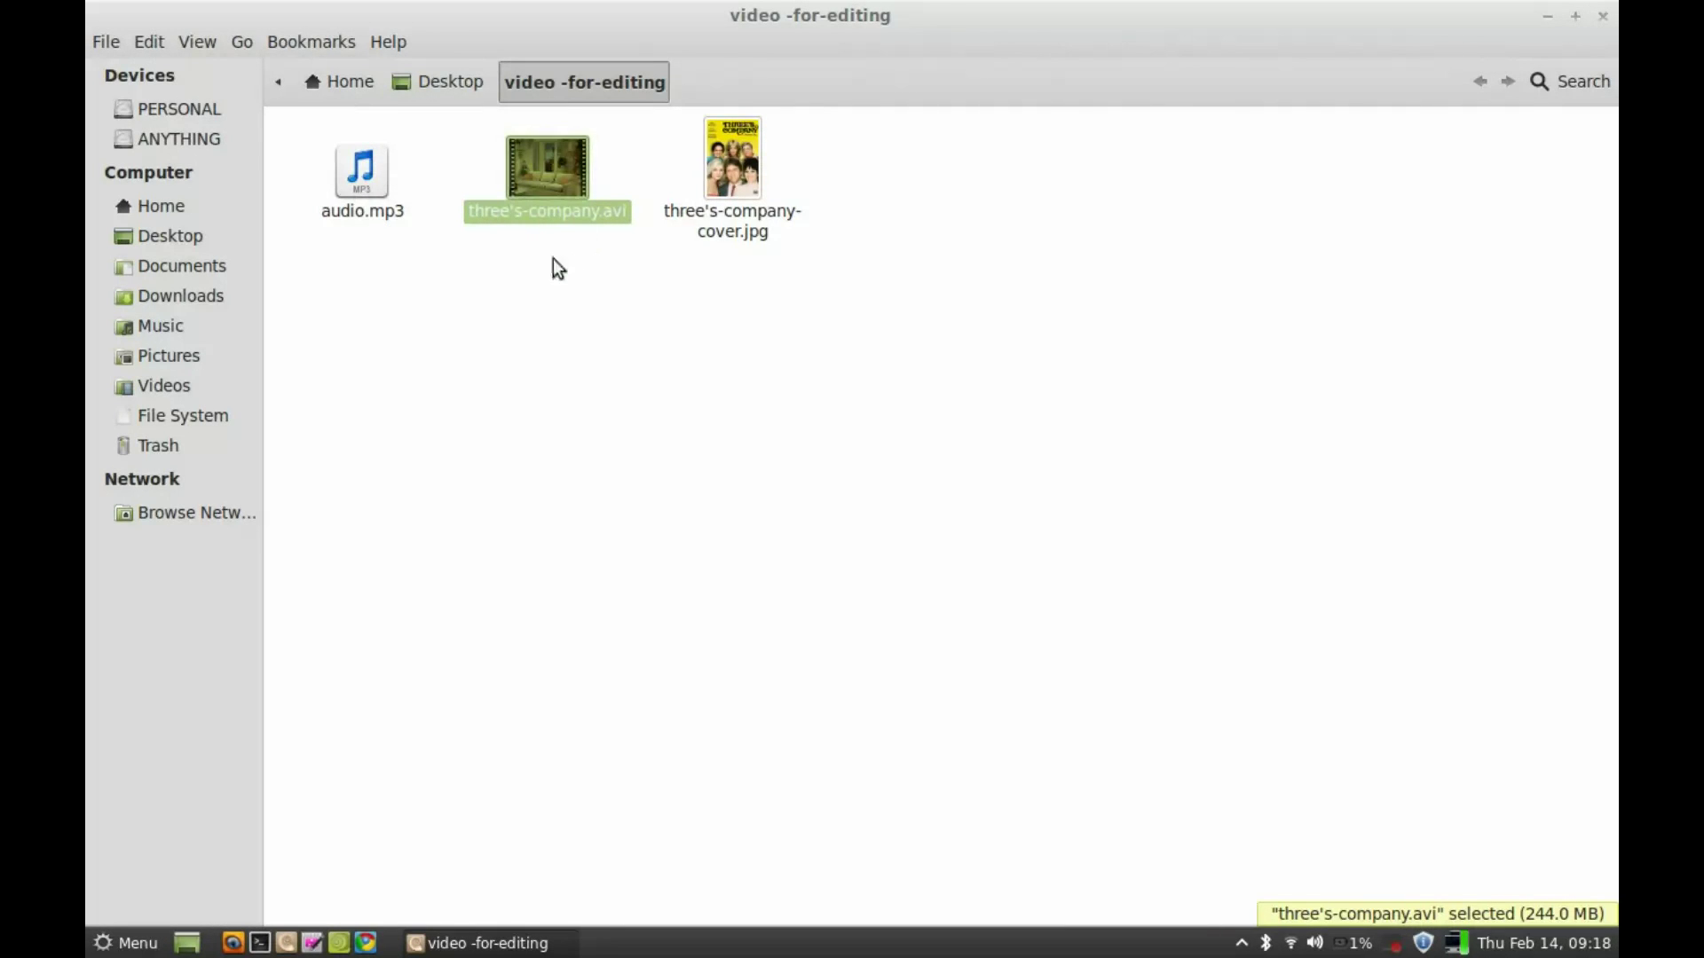
{"action": "left_click", "coordinate": [550, 259]}
{"action": "left_click", "coordinate": [543, 172]}
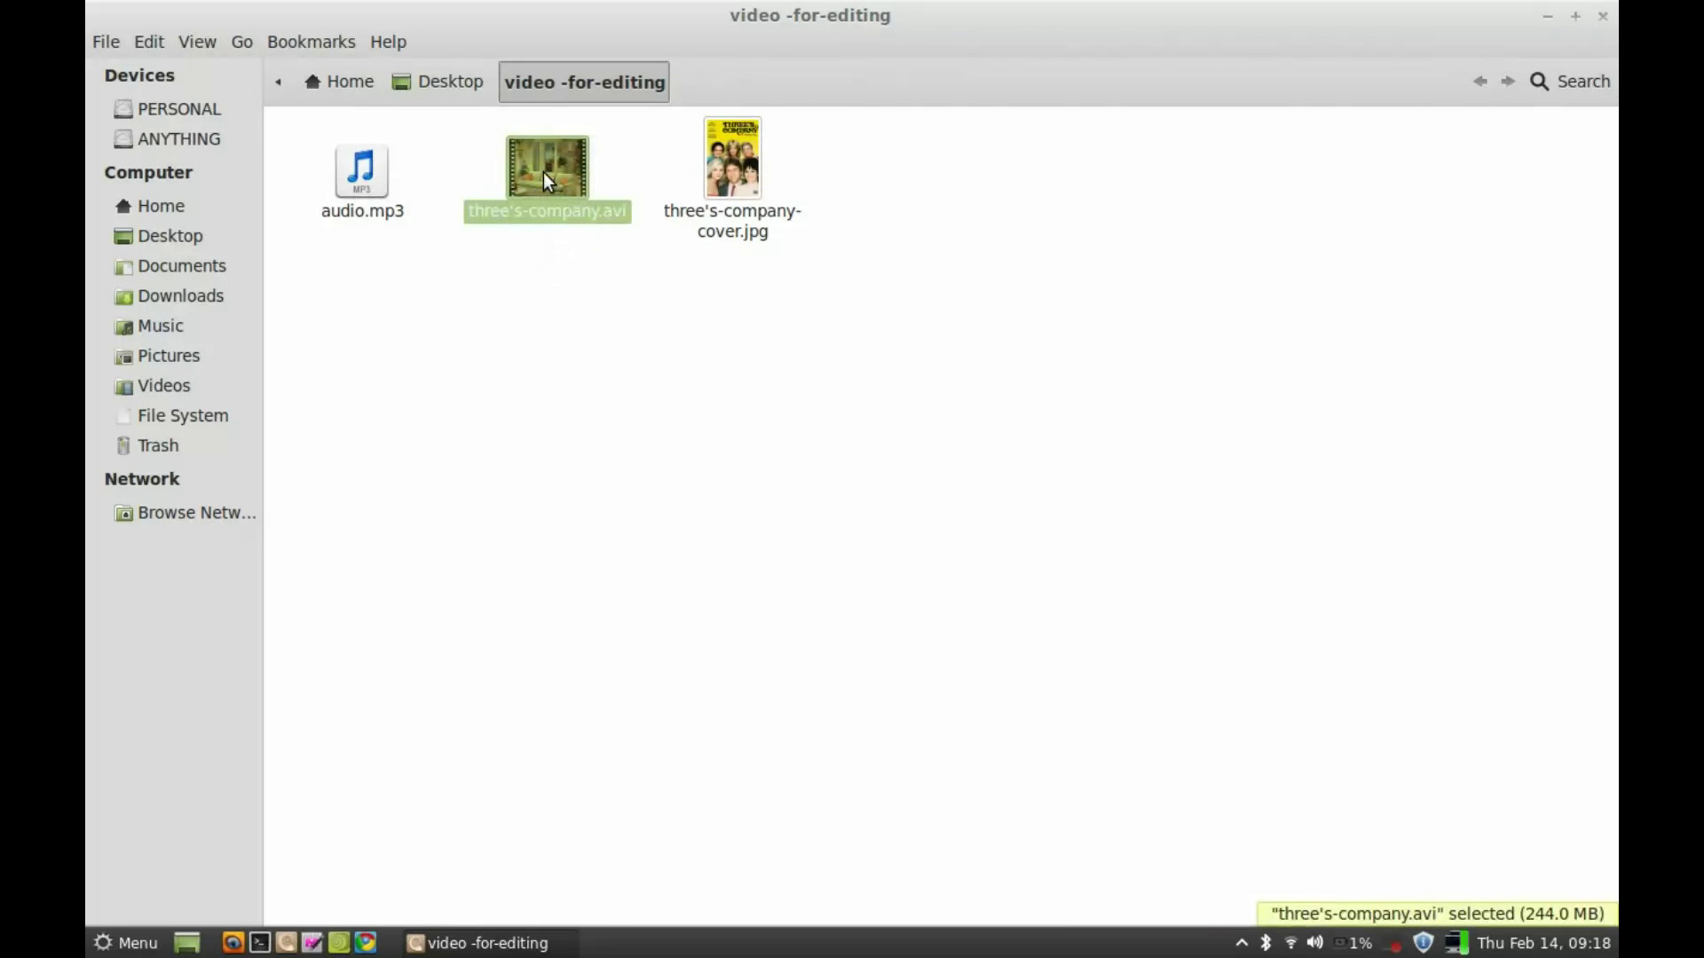
{"action": "right_click", "coordinate": [543, 172]}
{"action": "mouse_move", "coordinate": [582, 217]}
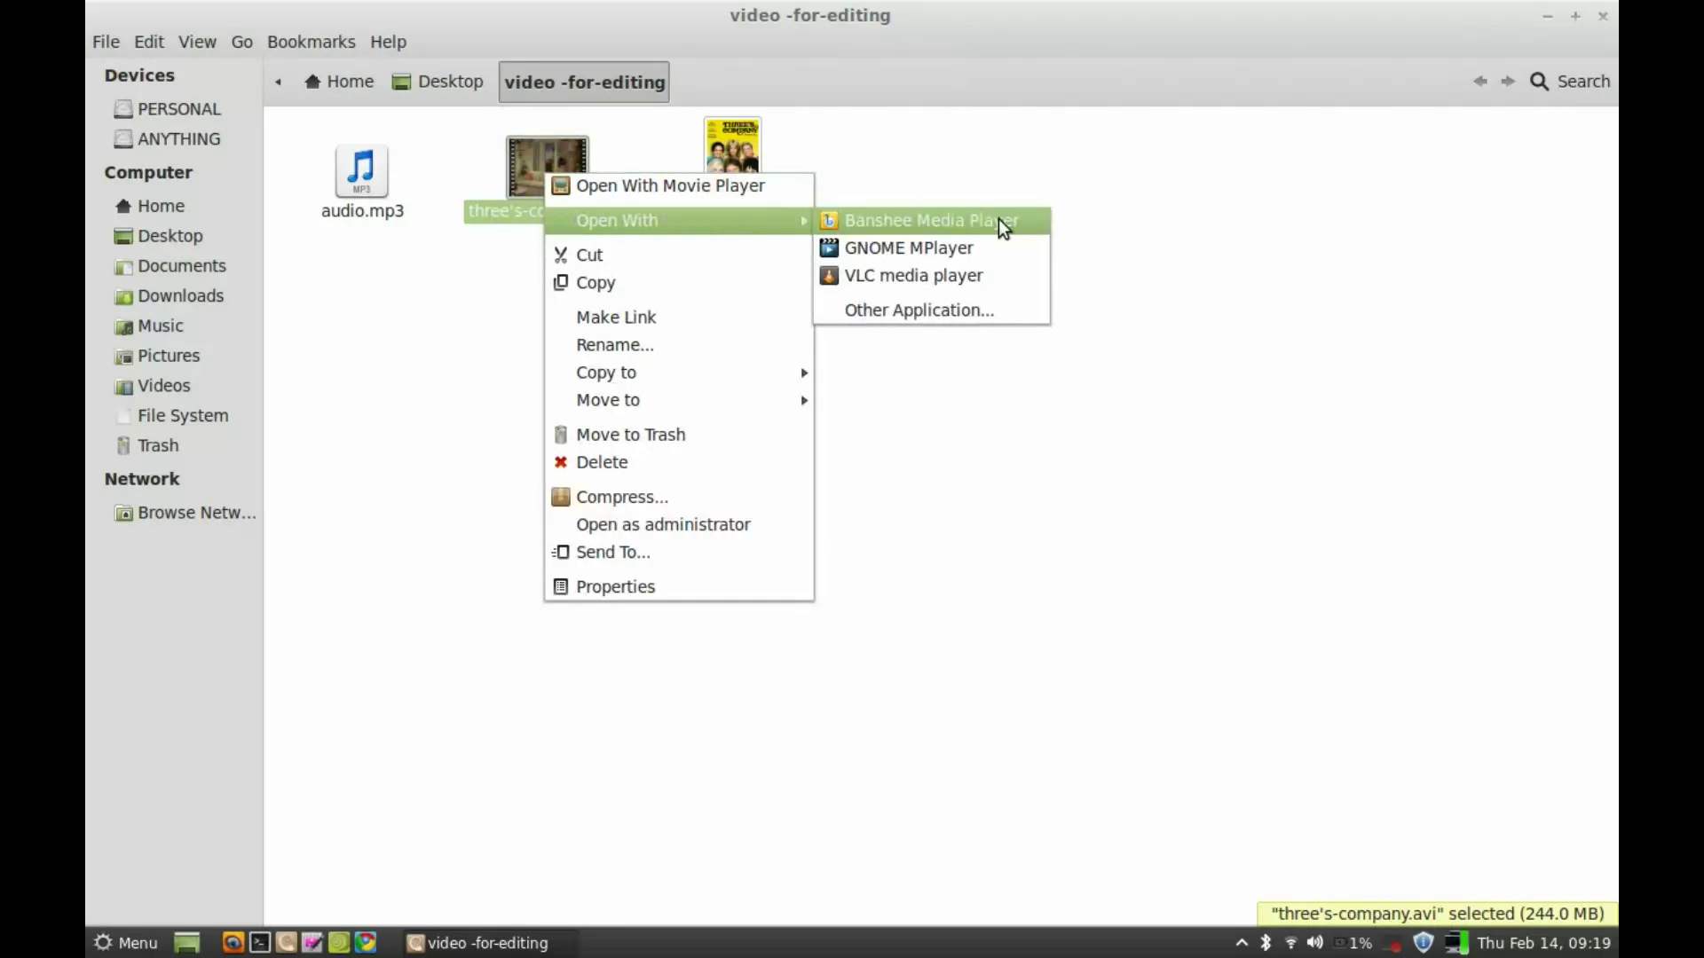
{"action": "left_click", "coordinate": [1000, 279]}
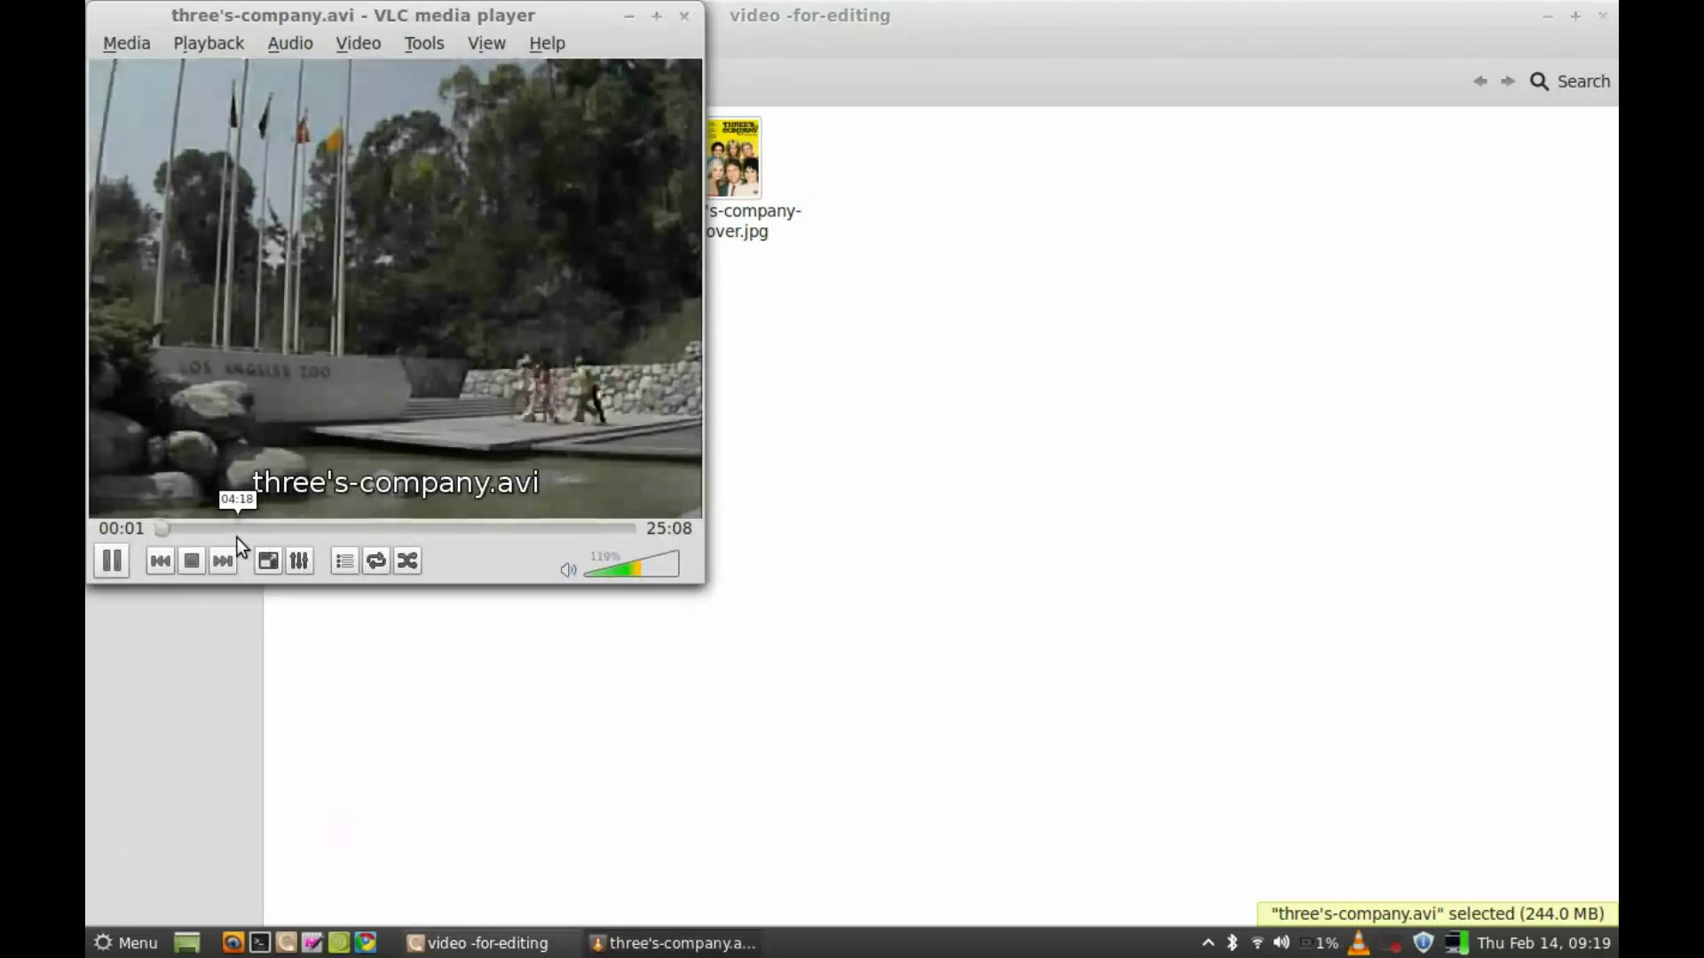
{"action": "left_click", "coordinate": [241, 529]}
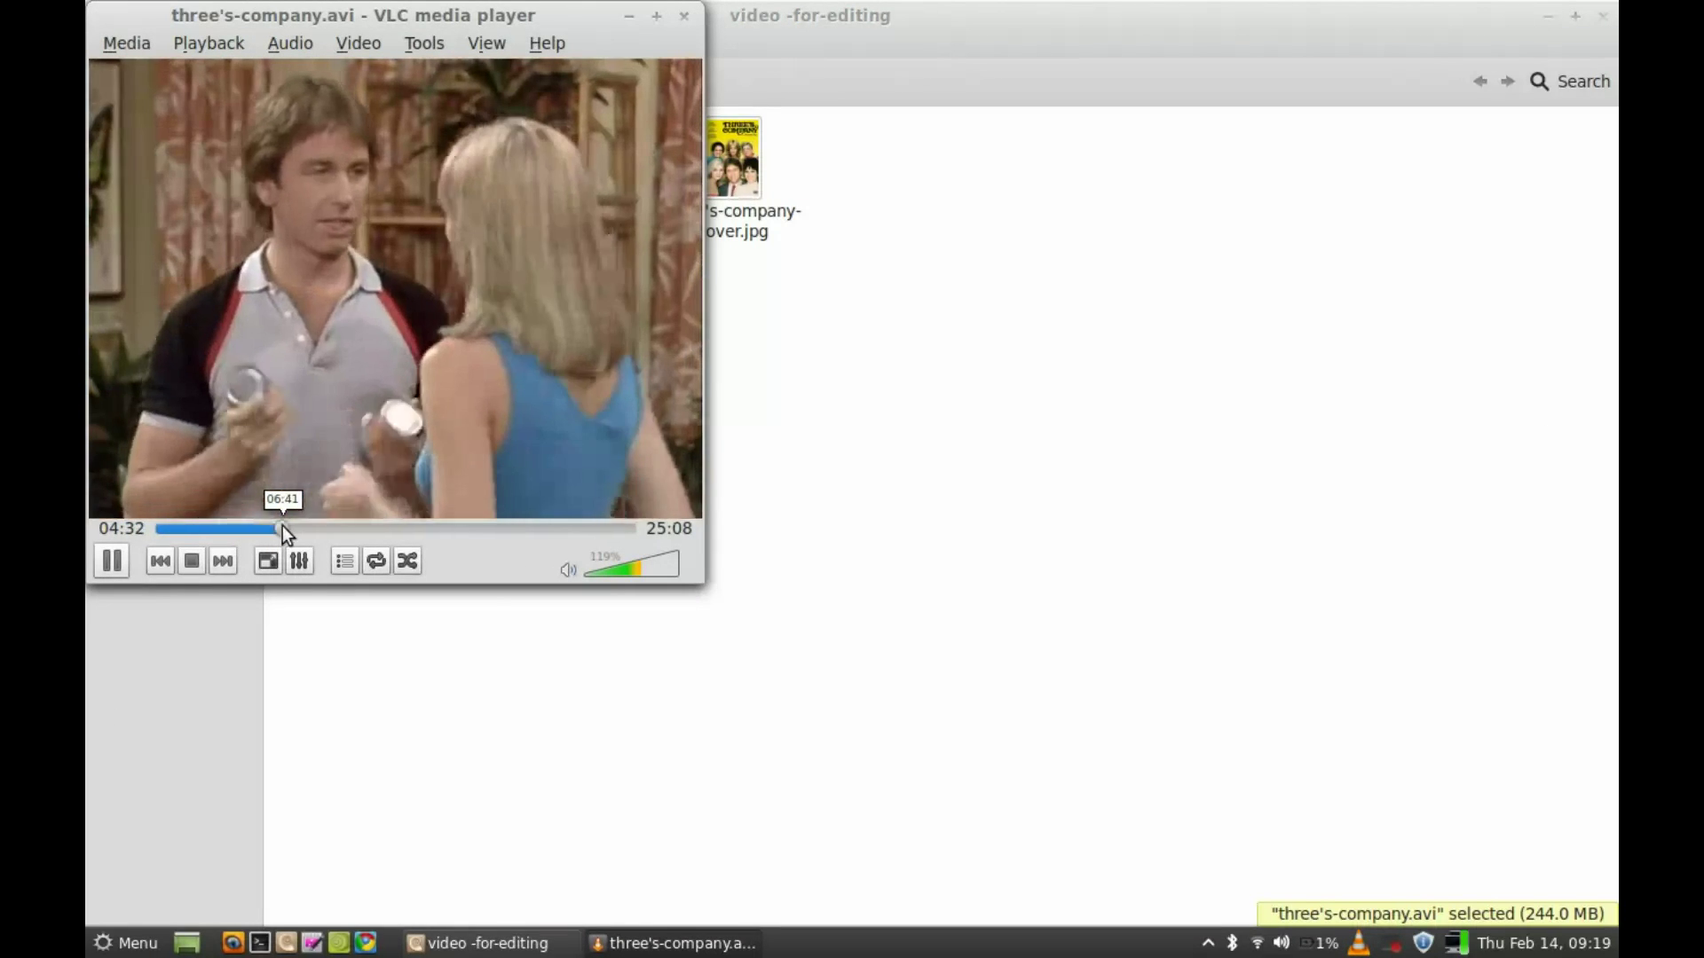
{"action": "left_click", "coordinate": [282, 528]}
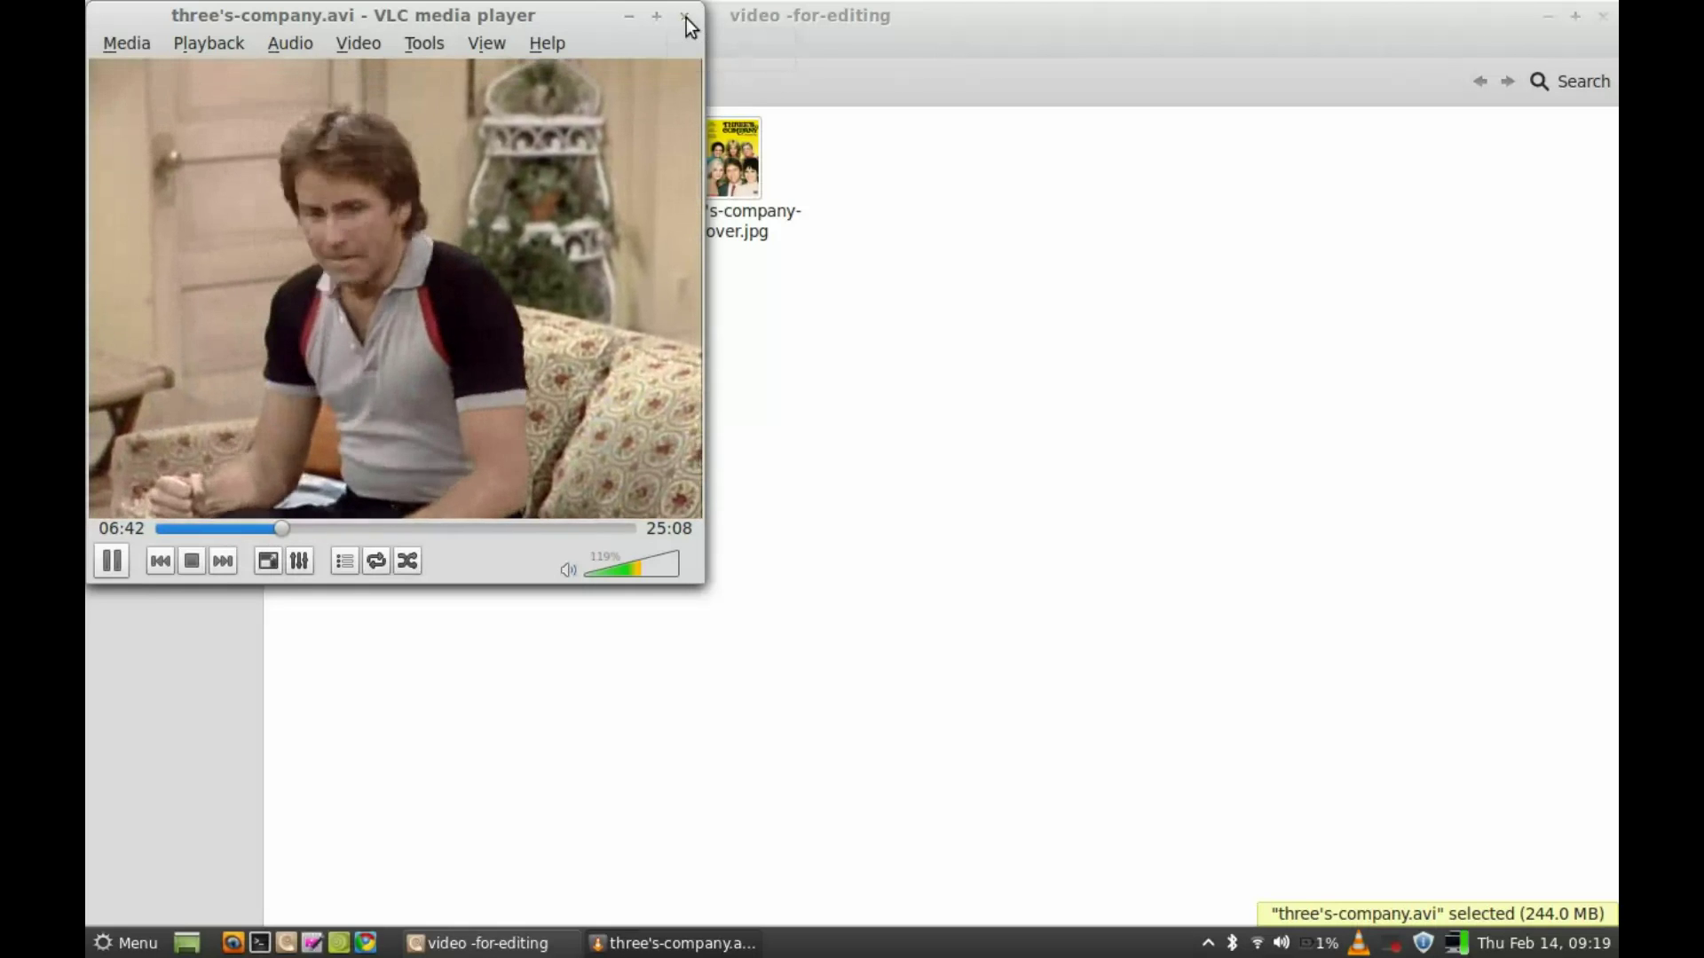
{"action": "left_click", "coordinate": [685, 17]}
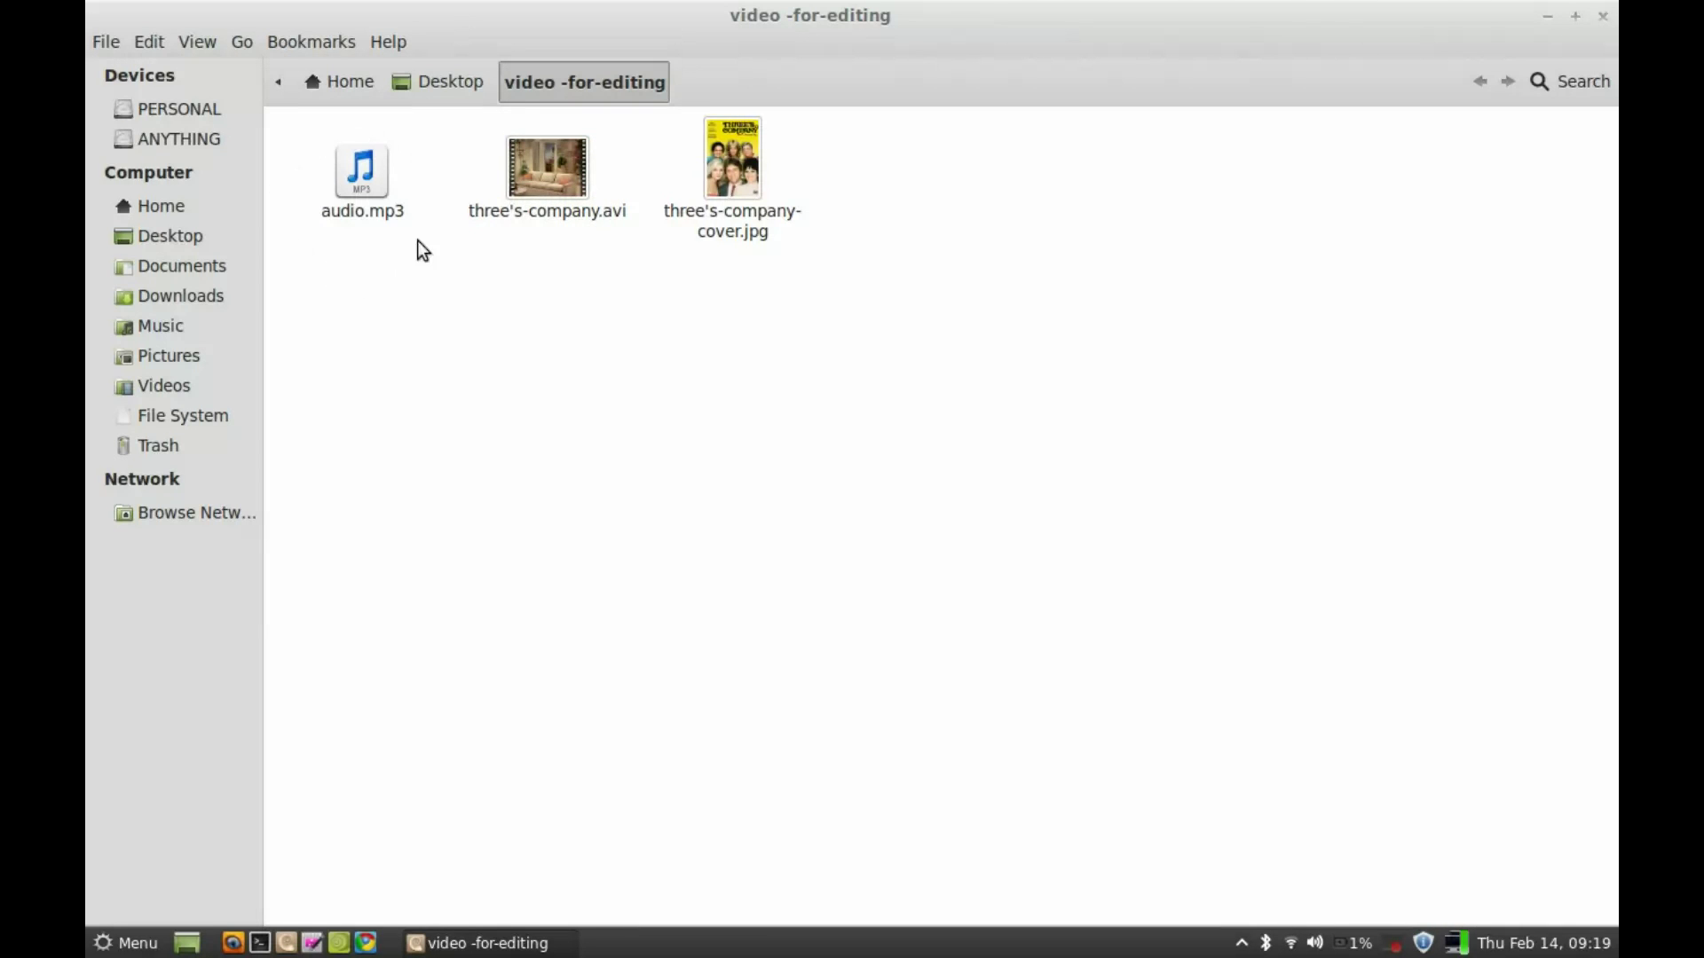
- Preview audio.mp3 in VLC, skipping ahead to about 01:03, then close the player
{"action": "right_click", "coordinate": [362, 179]}
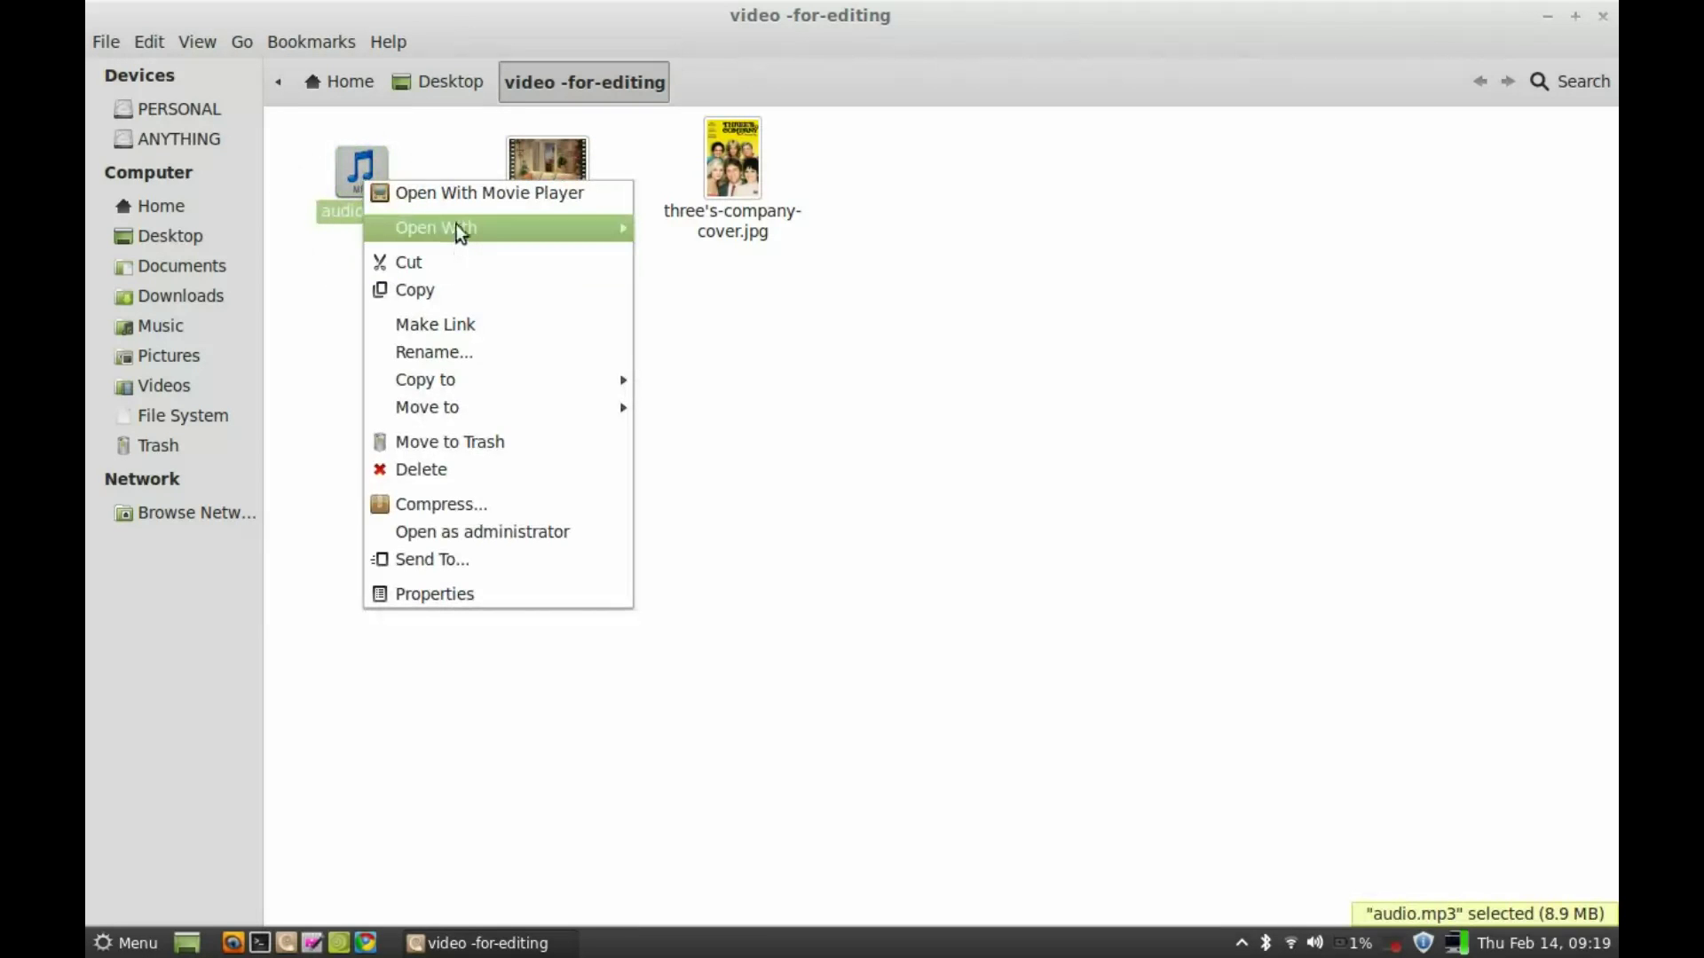
{"action": "mouse_move", "coordinate": [454, 229]}
{"action": "left_click", "coordinate": [717, 312]}
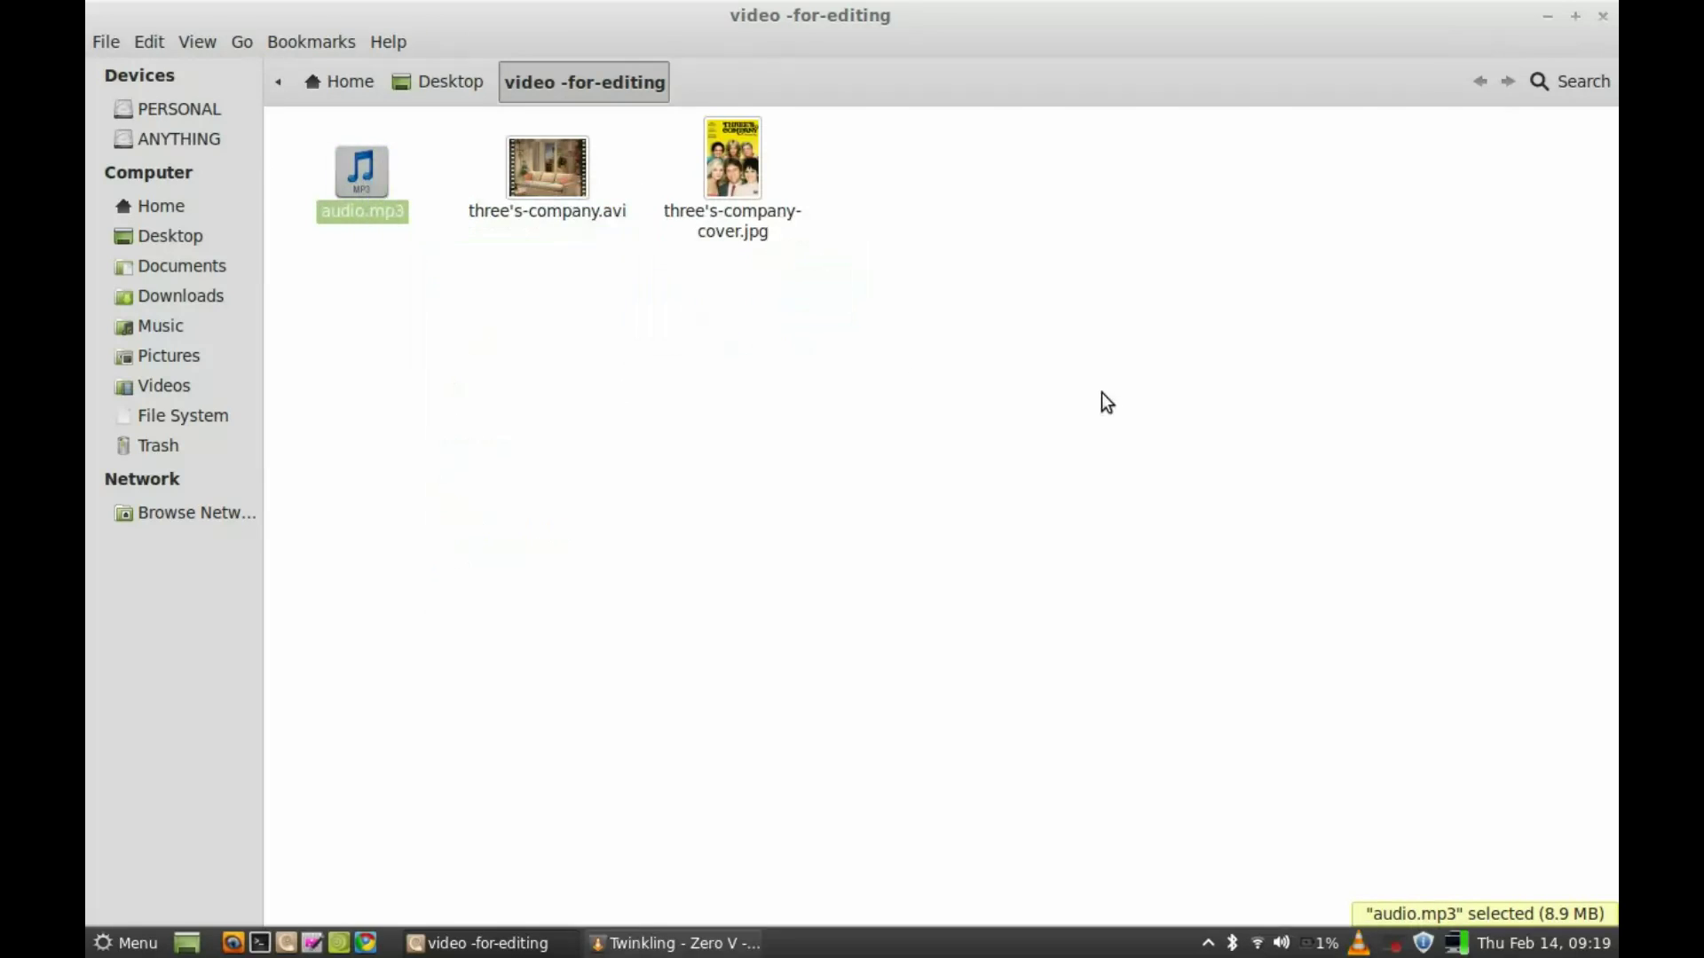
{"action": "left_click", "coordinate": [354, 872]}
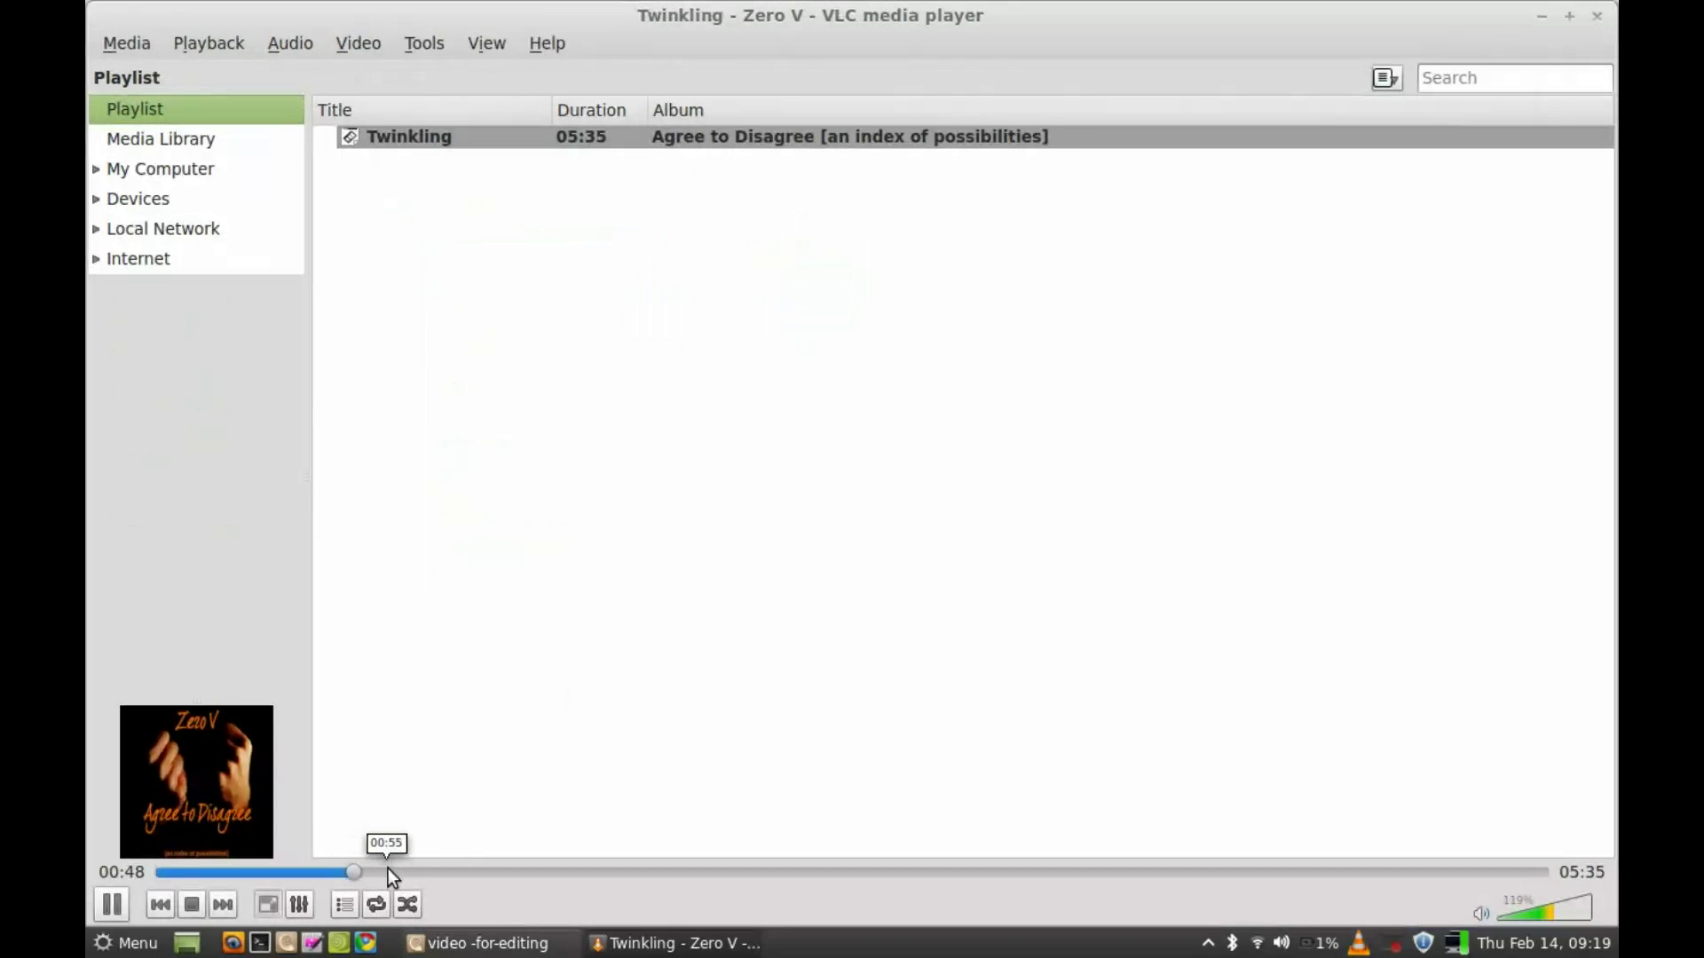
{"action": "left_click", "coordinate": [414, 872]}
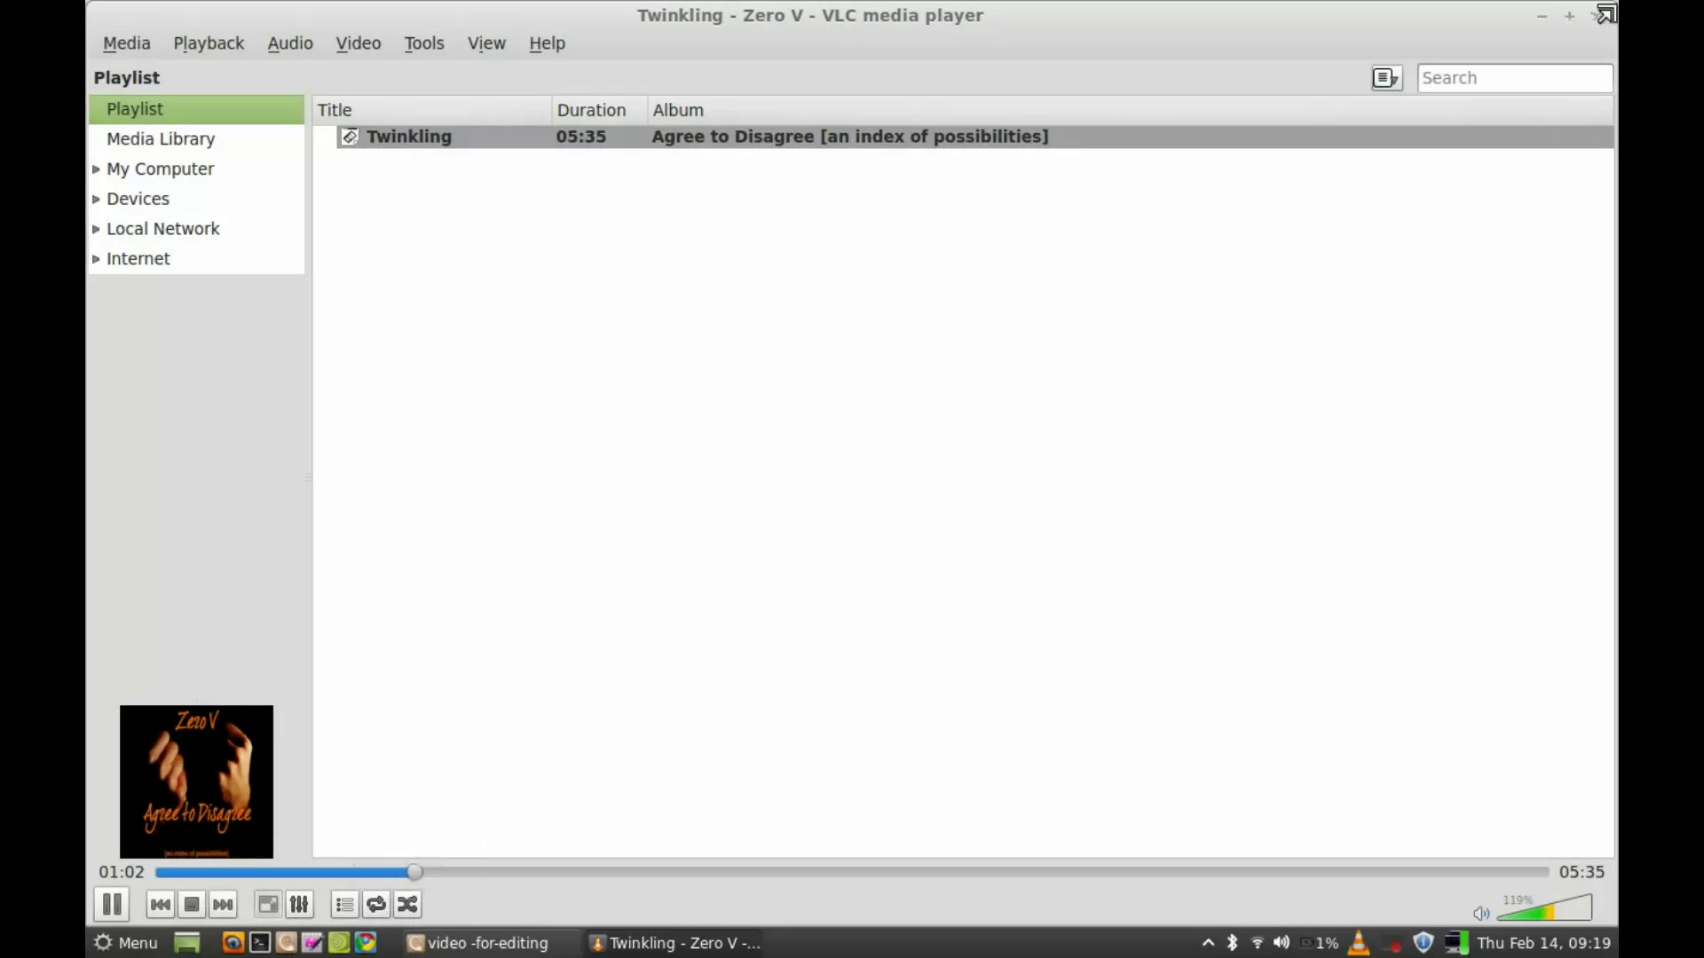
{"action": "left_click", "coordinate": [1599, 18]}
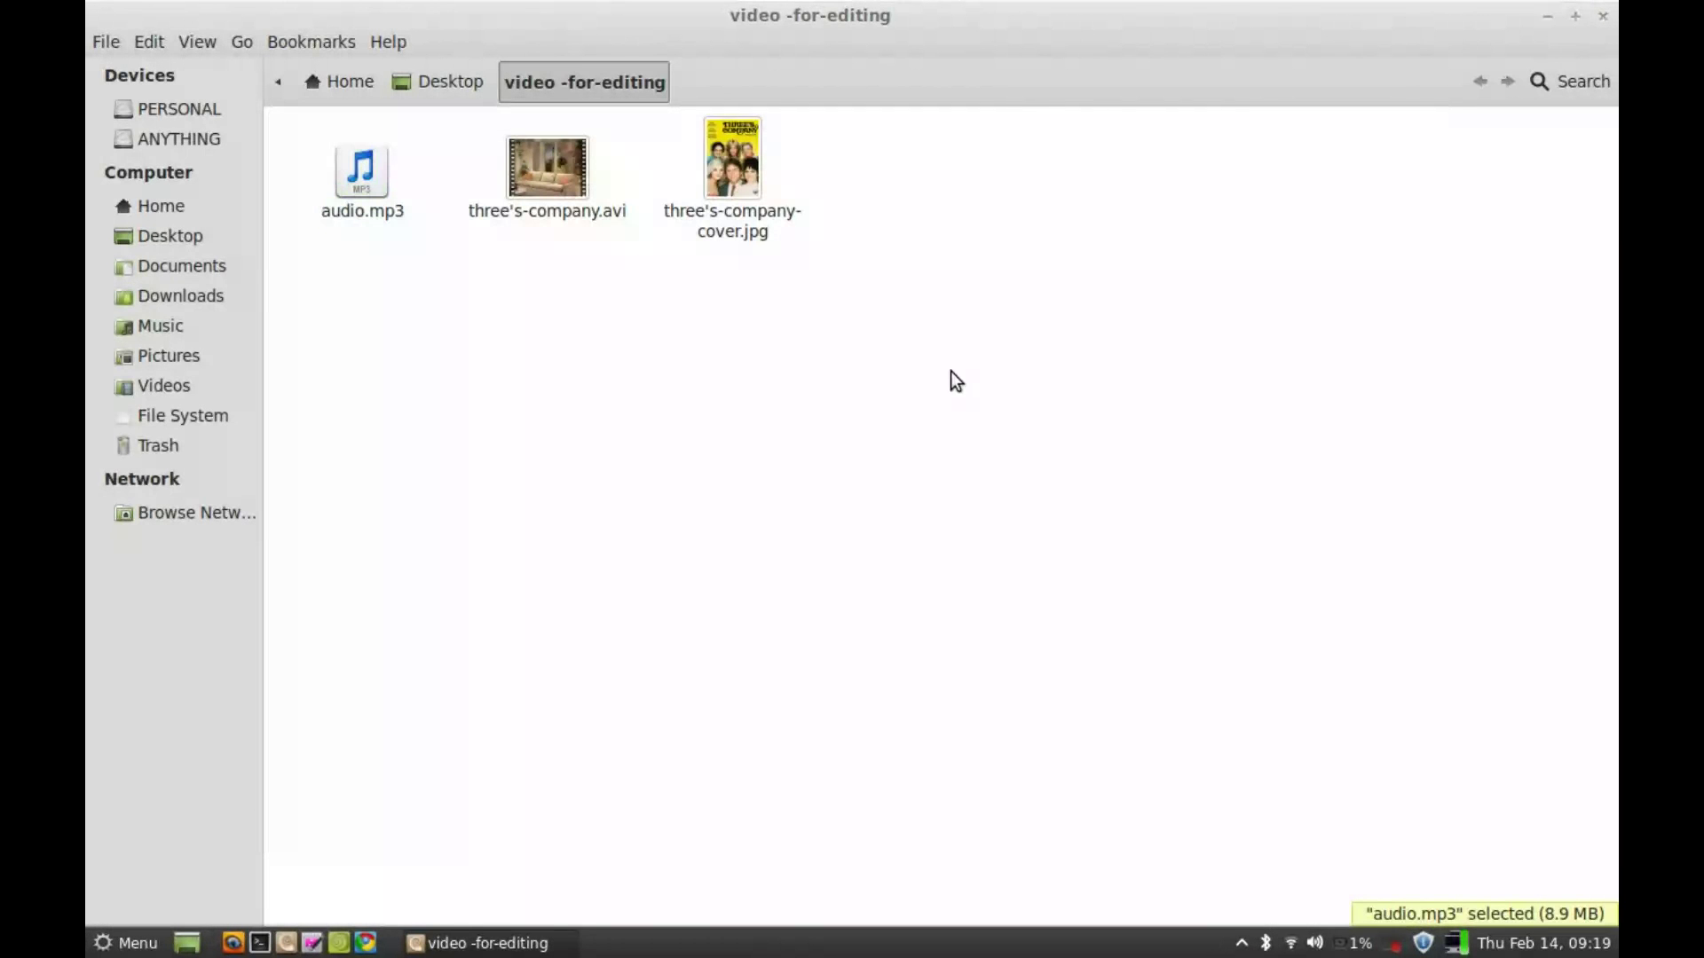
- Open three's-company-cover.jpg with the Image Viewer
{"action": "left_click", "coordinate": [738, 174]}
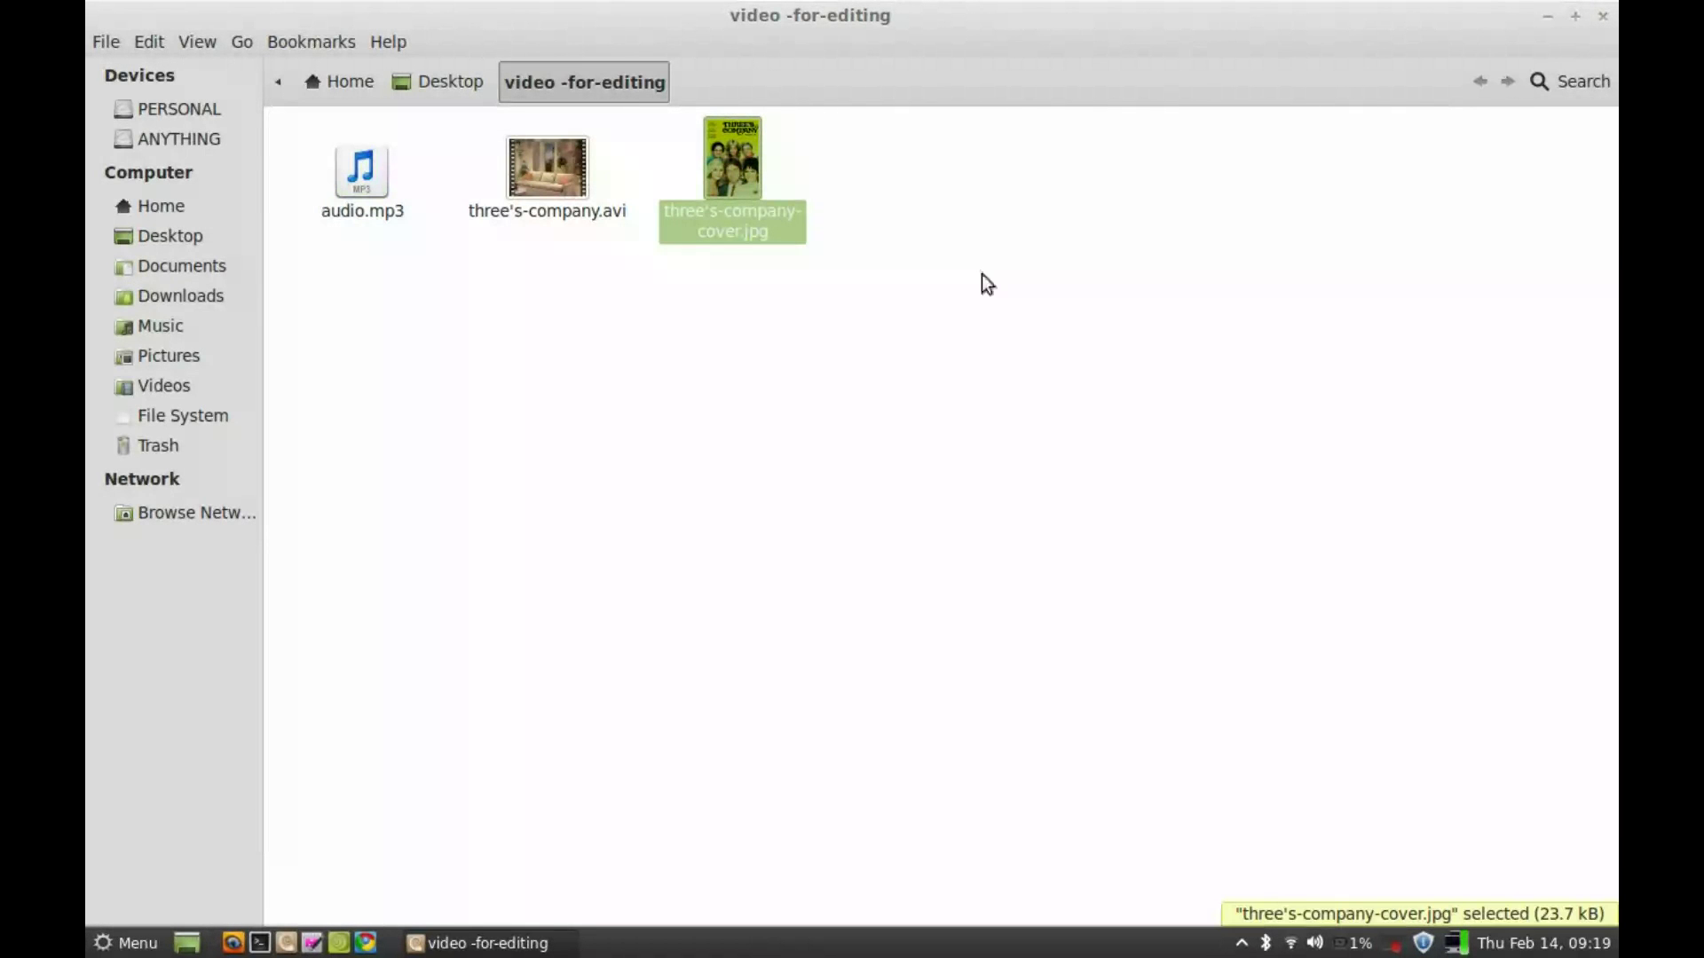
{"action": "left_click", "coordinate": [896, 203]}
{"action": "right_click", "coordinate": [722, 190]}
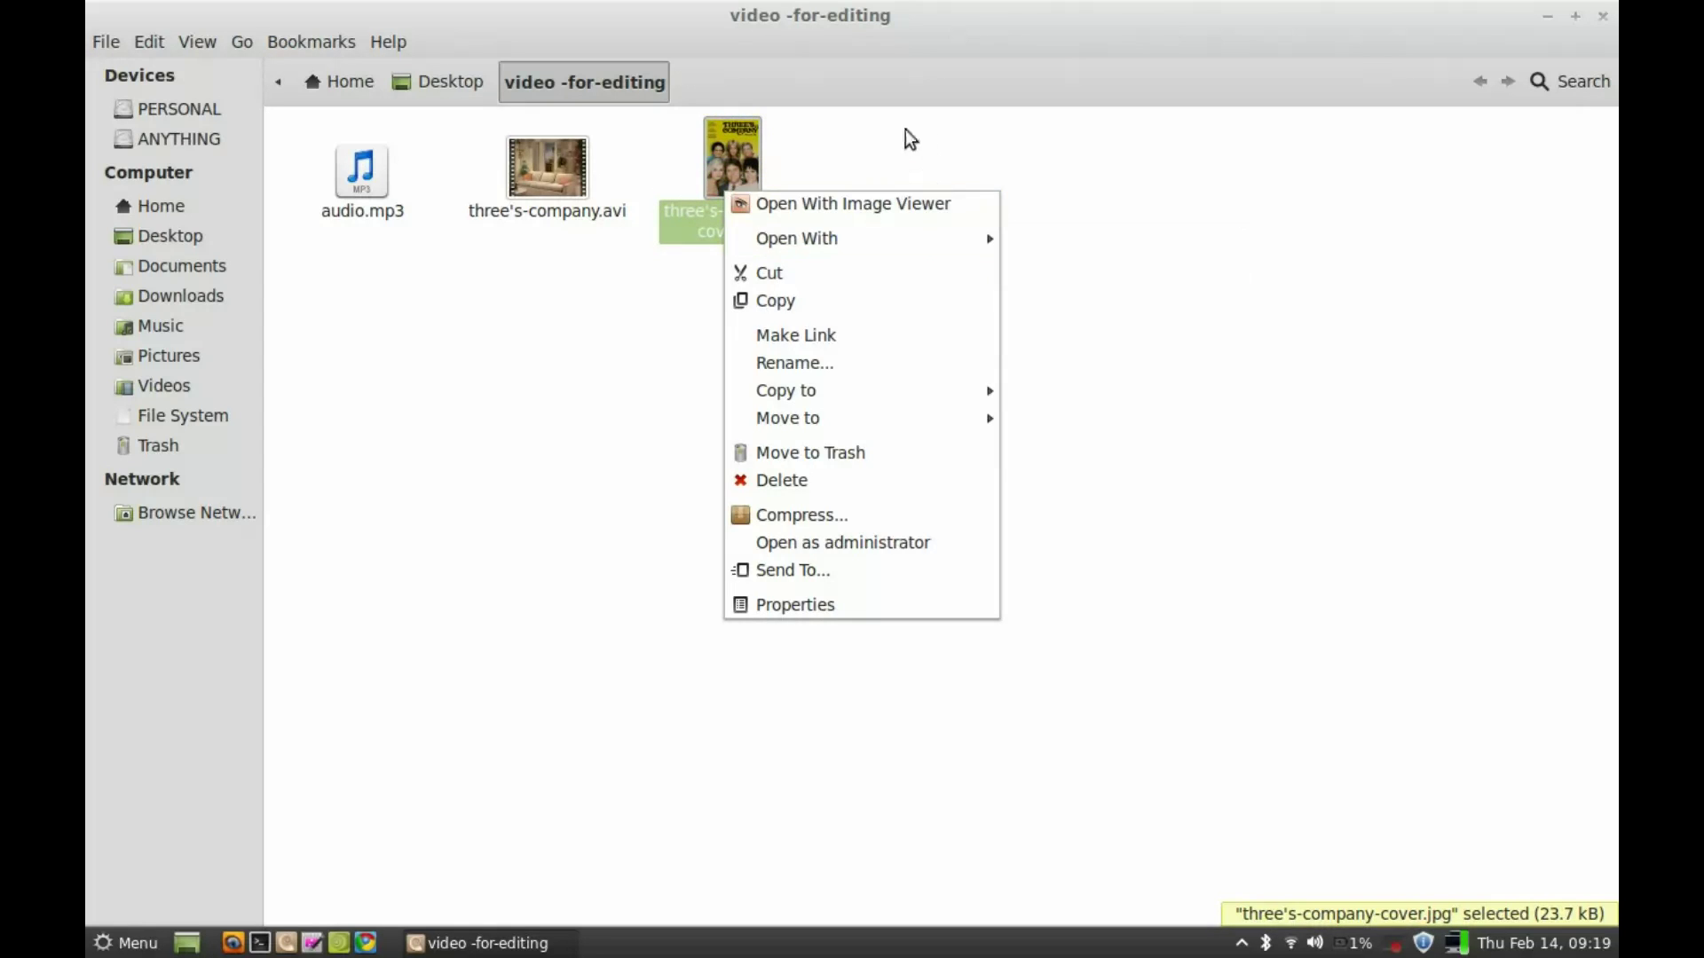
{"action": "left_click", "coordinate": [727, 158]}
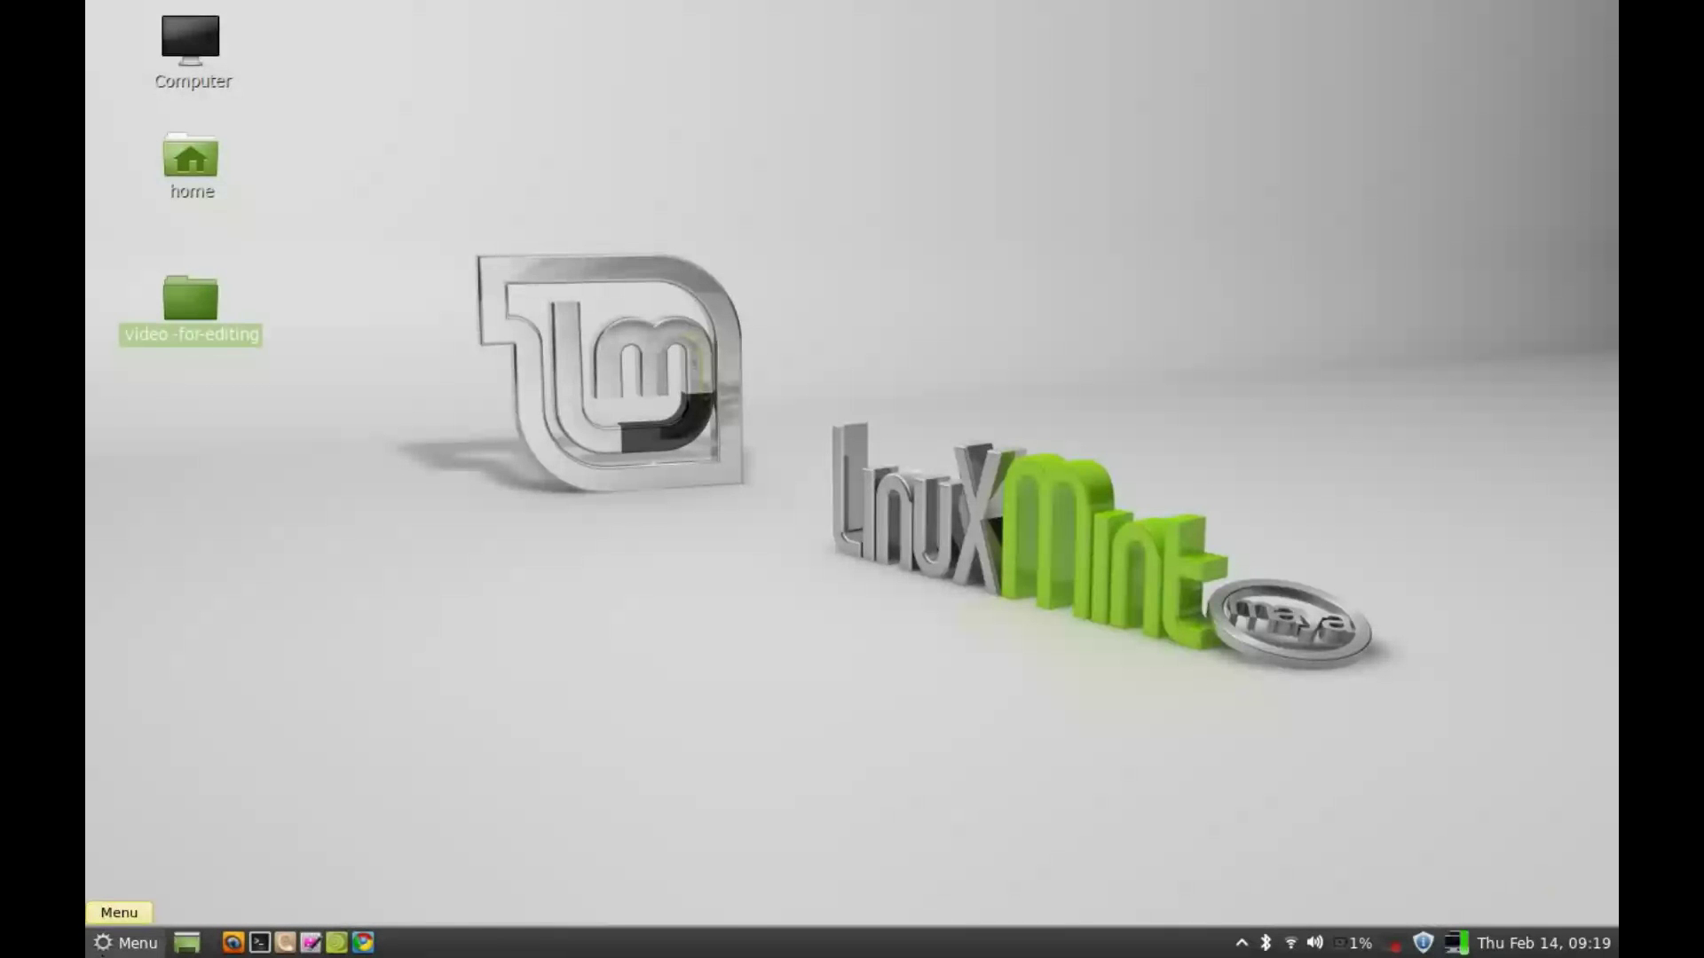
- Launch OpenShot Video Editor from the menu by searching 'ope', and move its window right
{"action": "left_click", "coordinate": [124, 943]}
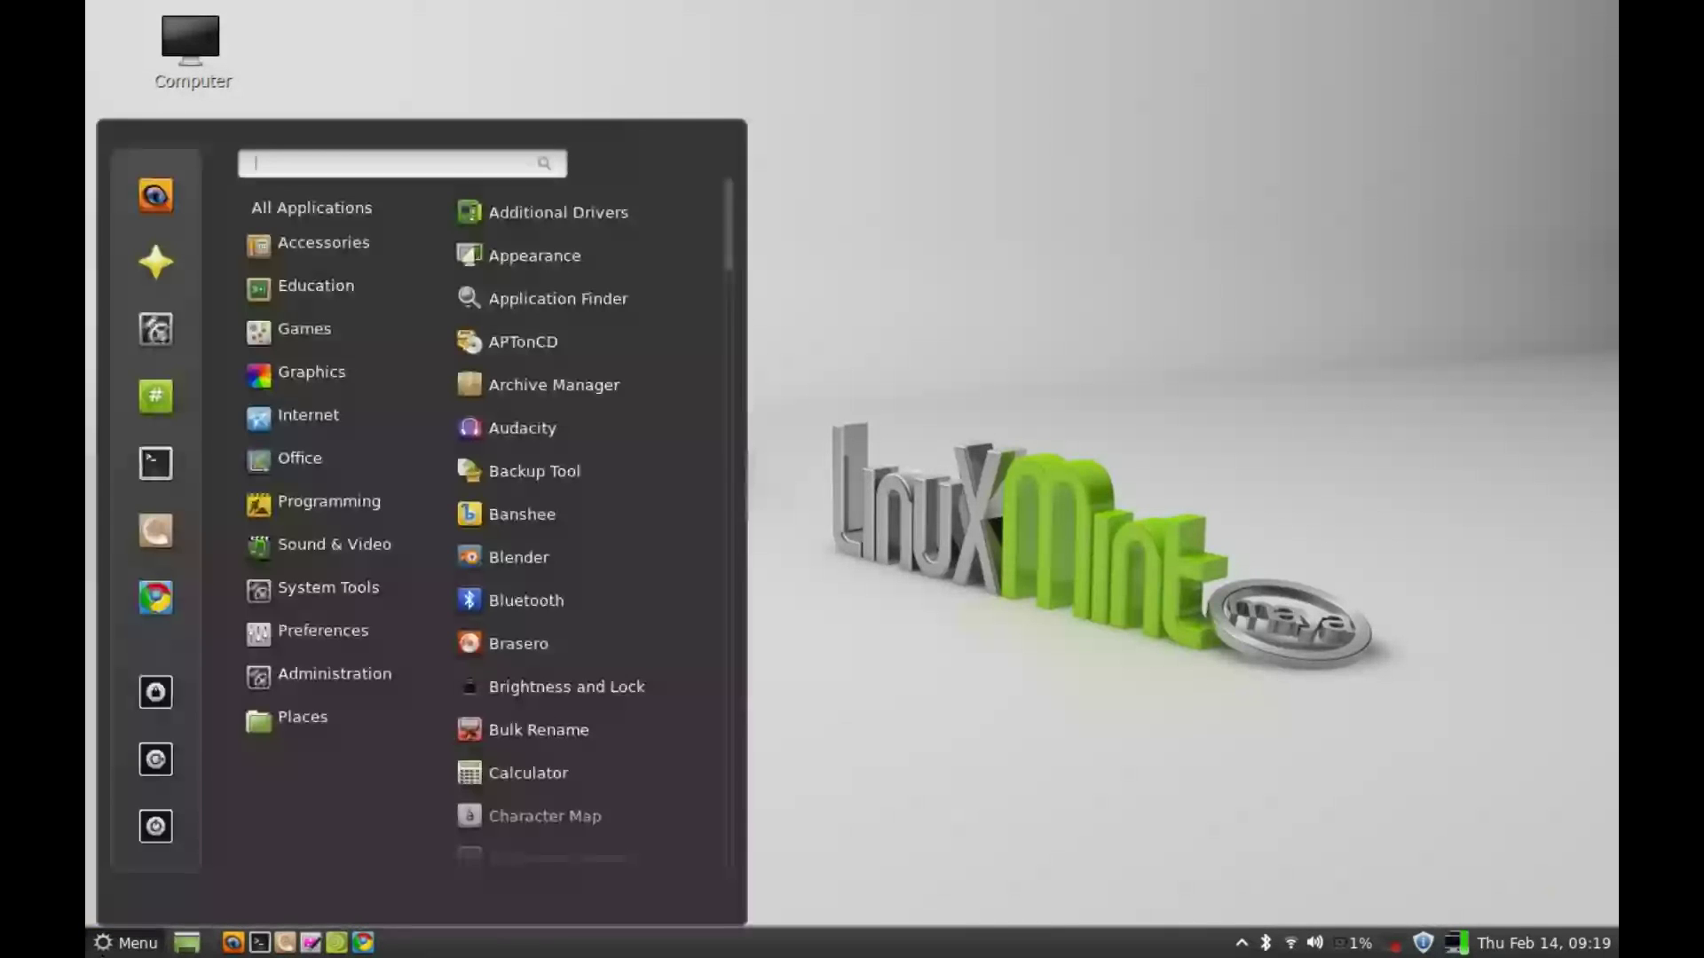
{"action": "type", "text": "o"}
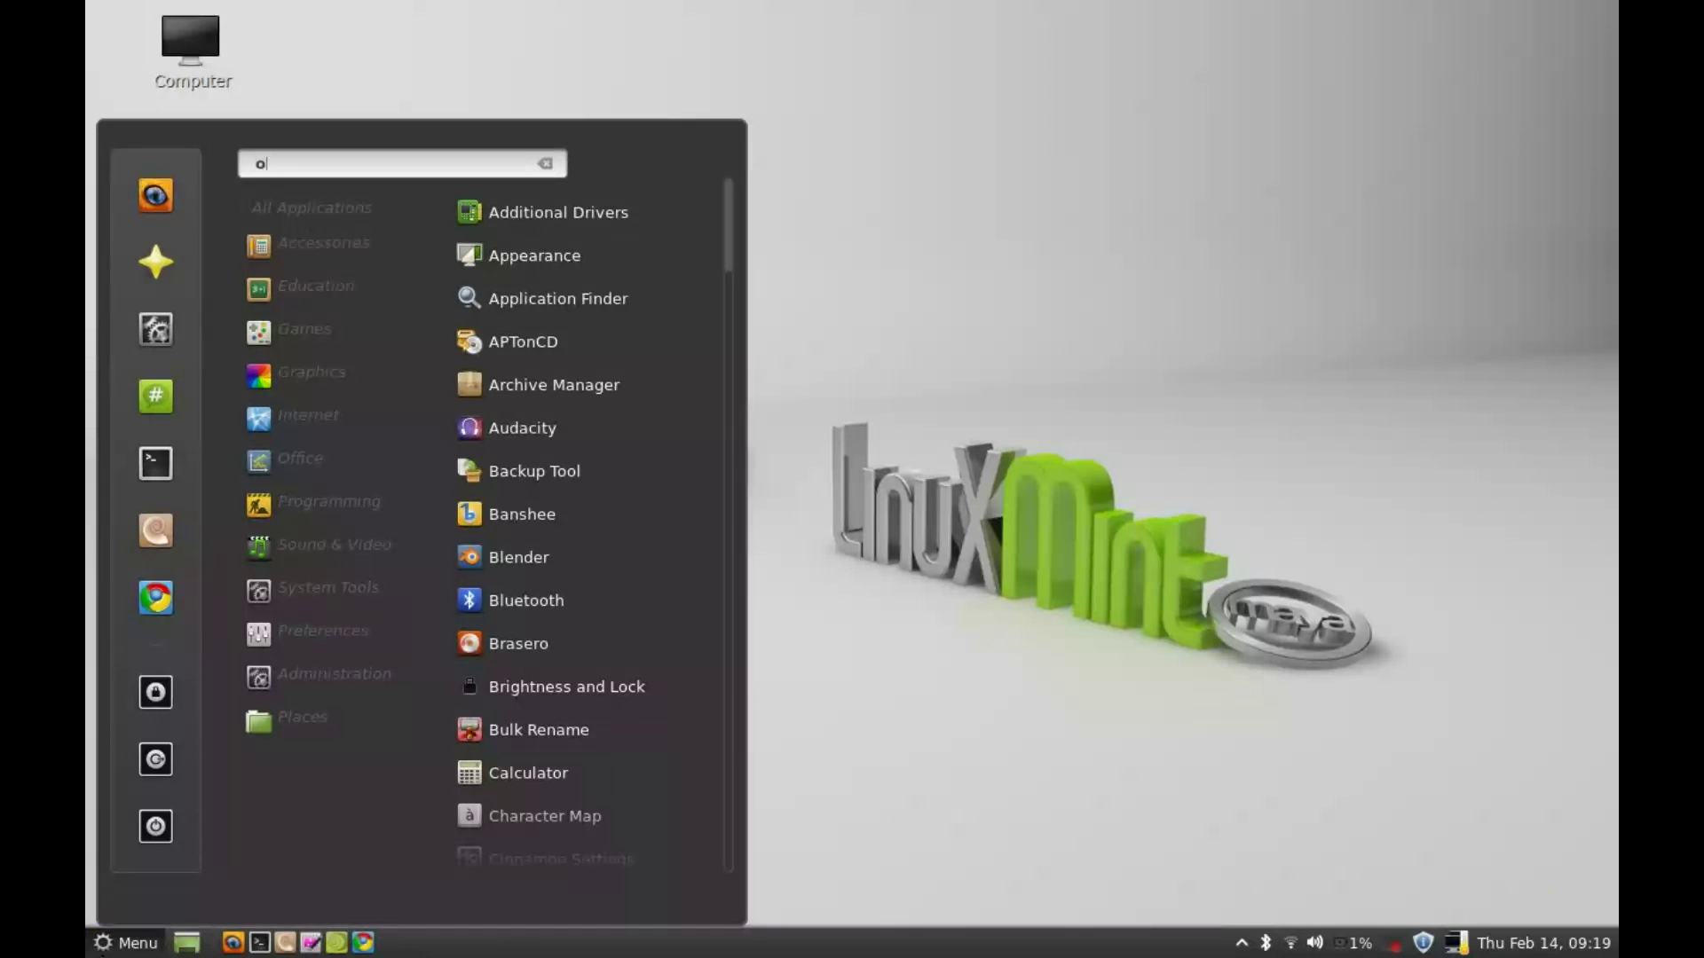
{"action": "type", "text": "pe"}
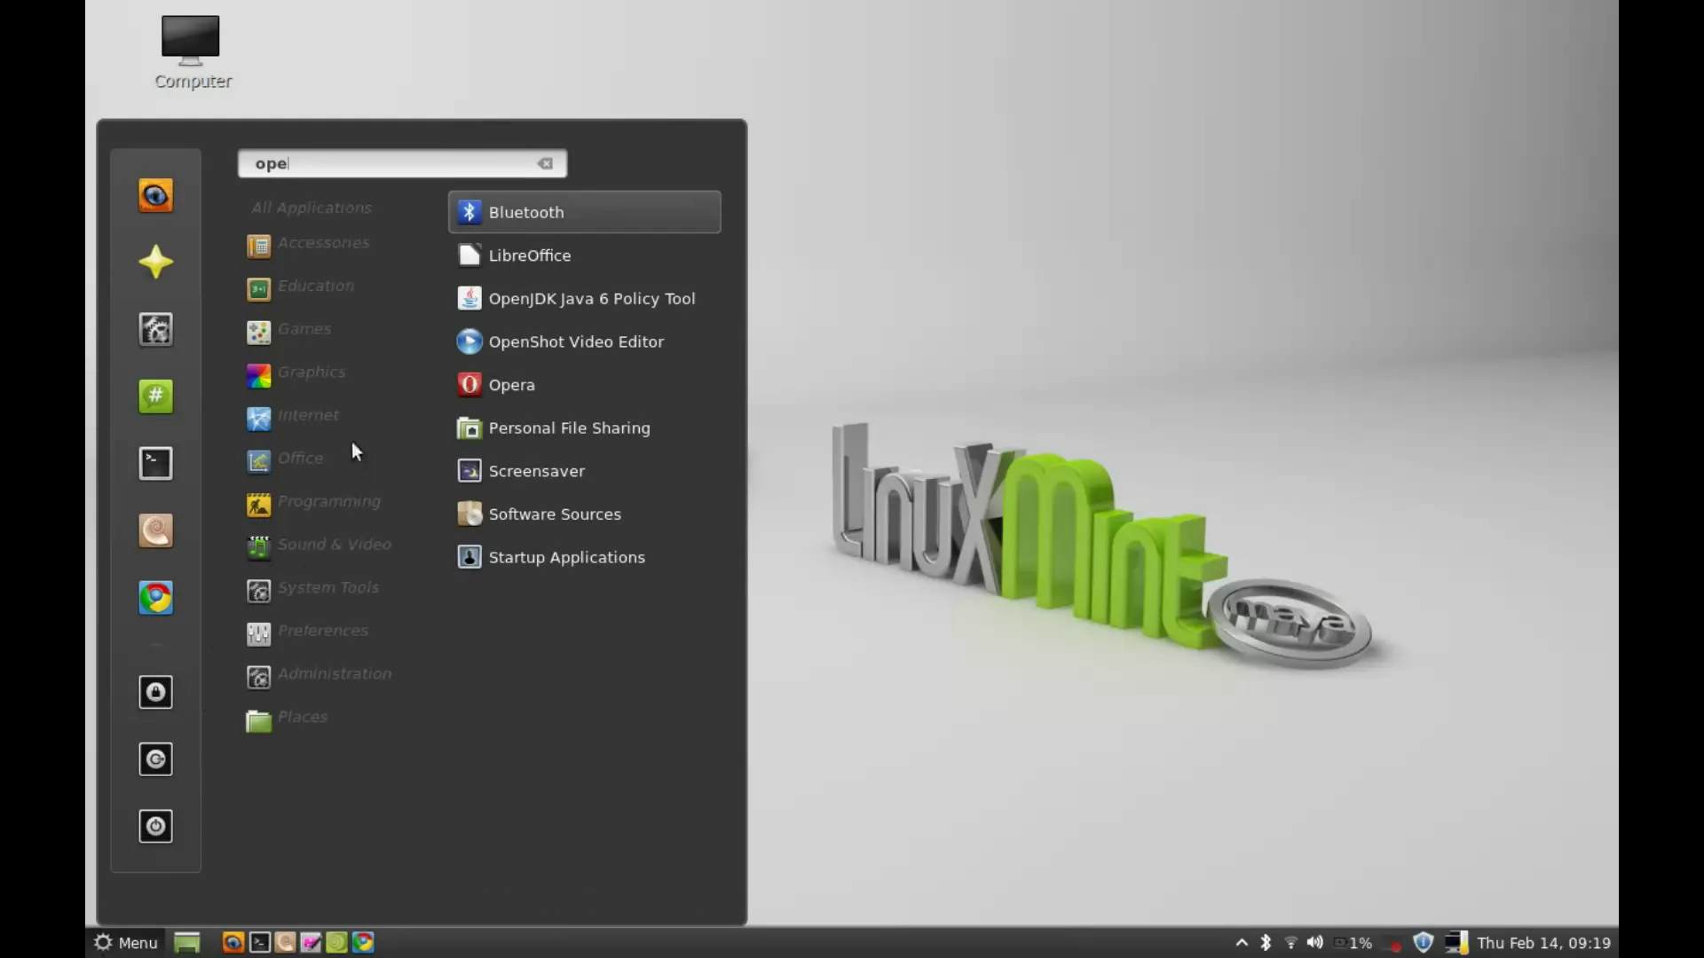
{"action": "left_click", "coordinate": [486, 349]}
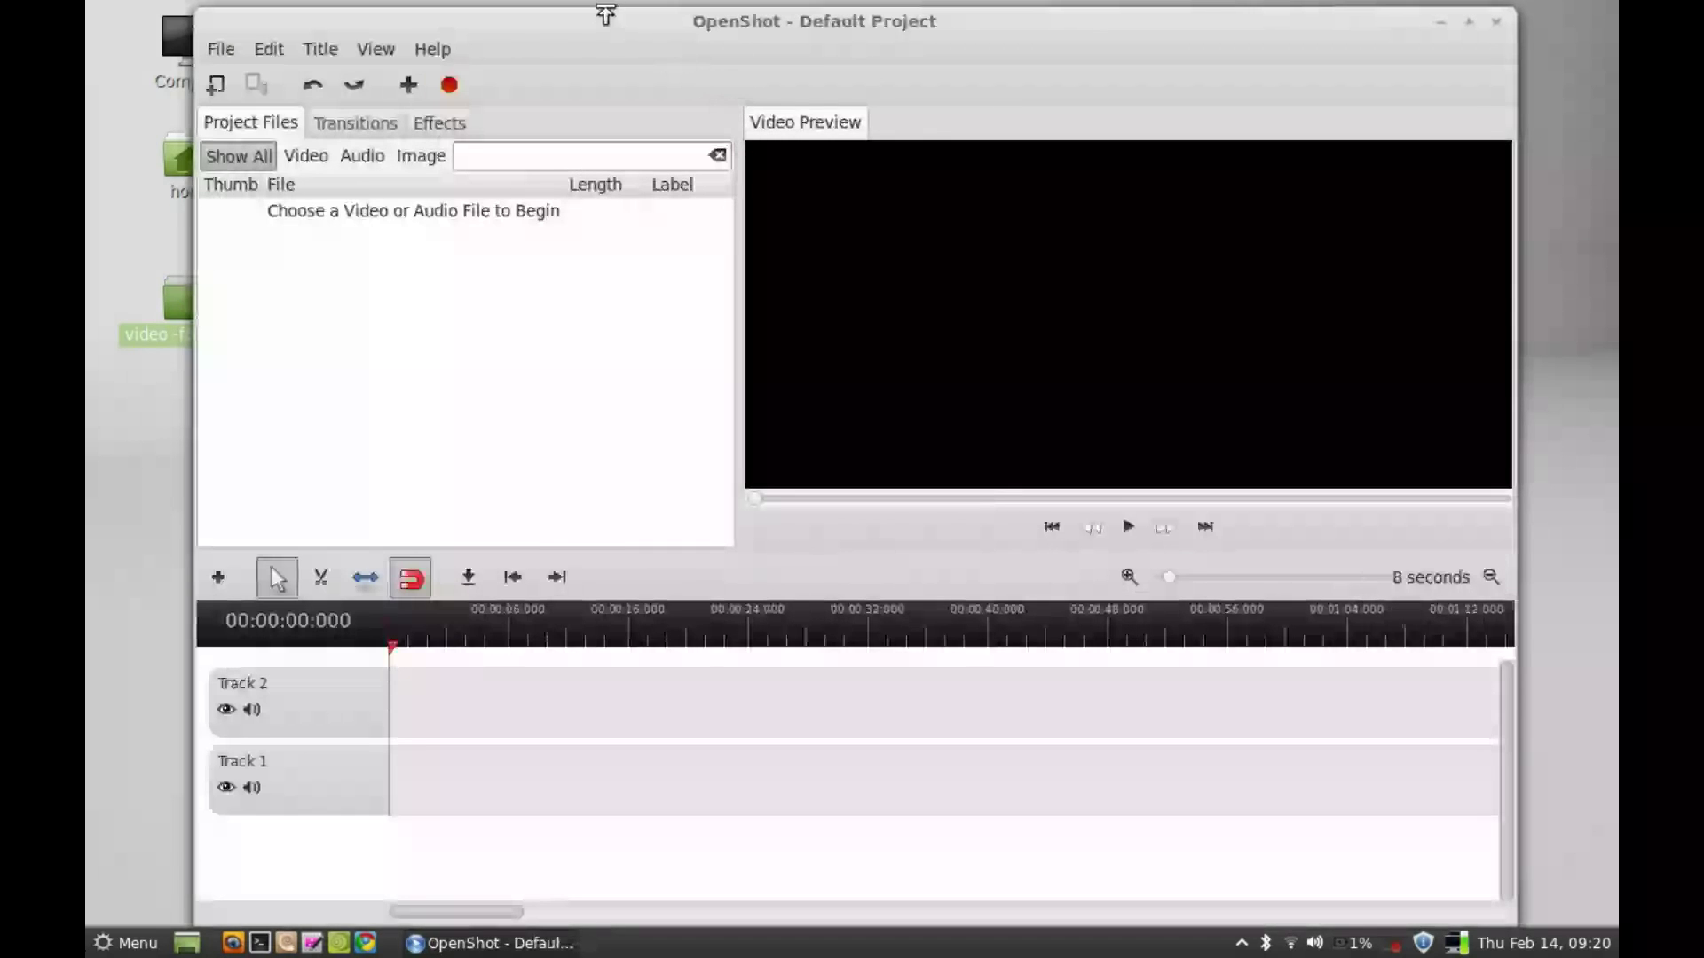
{"action": "left_click_drag", "start_coordinate": [605, 15], "coordinate": [732, 24]}
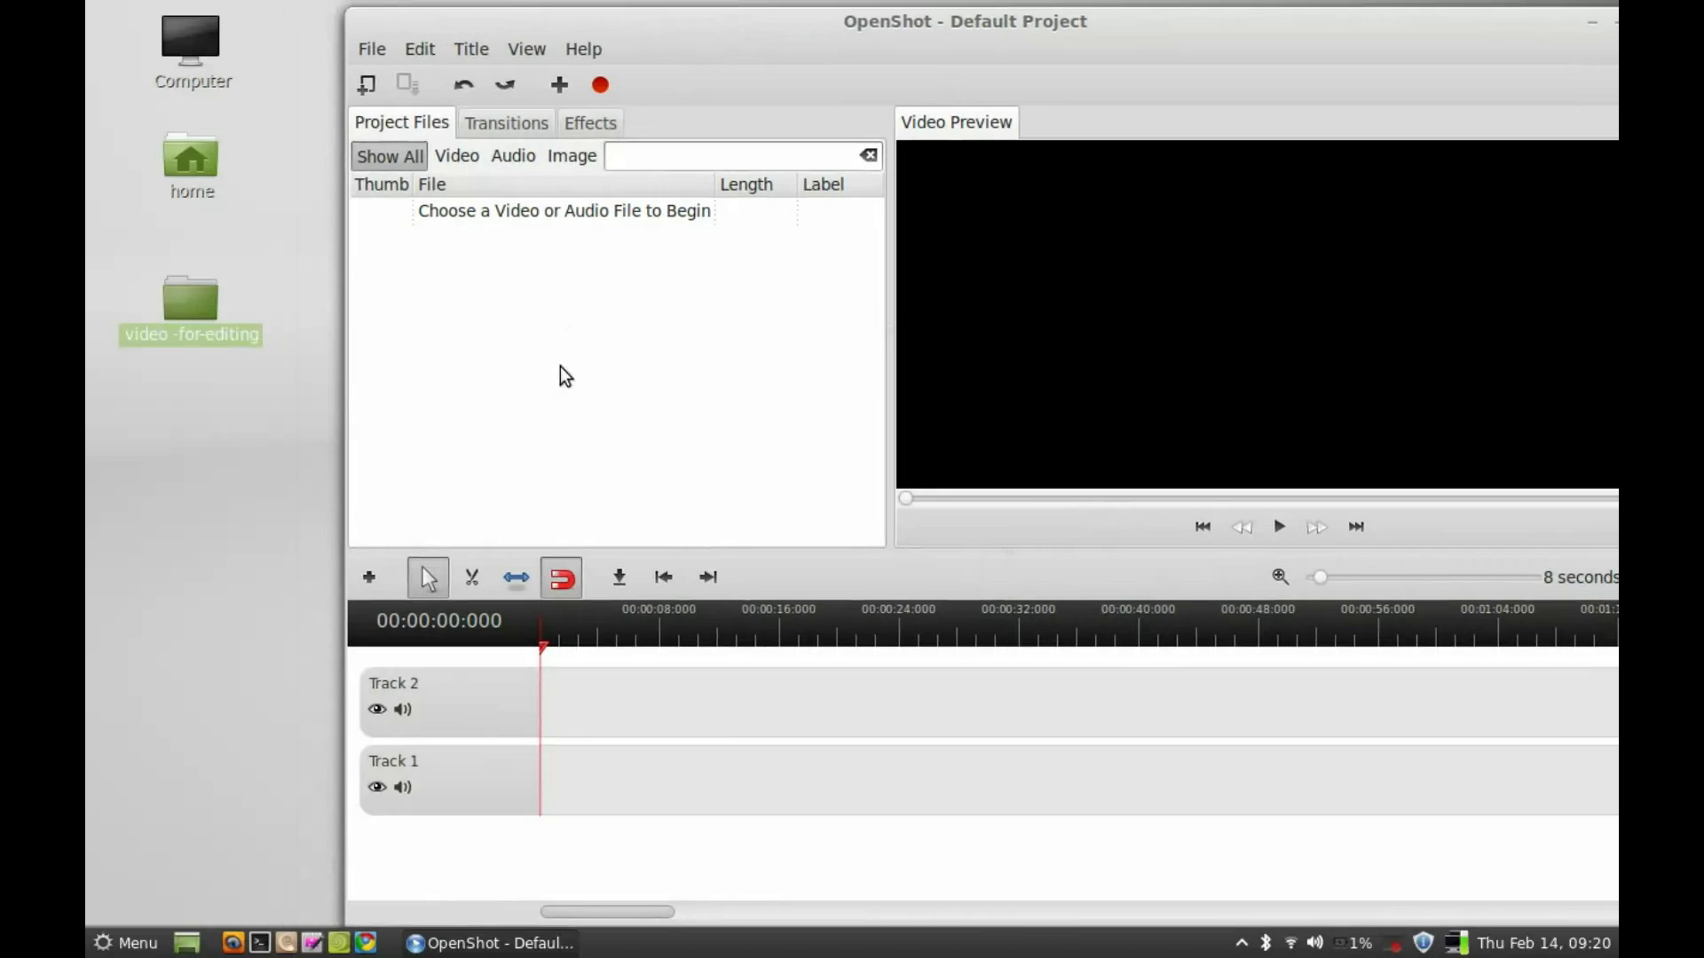
- Import audio.mp3, three's-company.avi and three's-company-cover.jpg from the folder into OpenShot's Project Files
{"action": "left_click", "coordinate": [189, 401]}
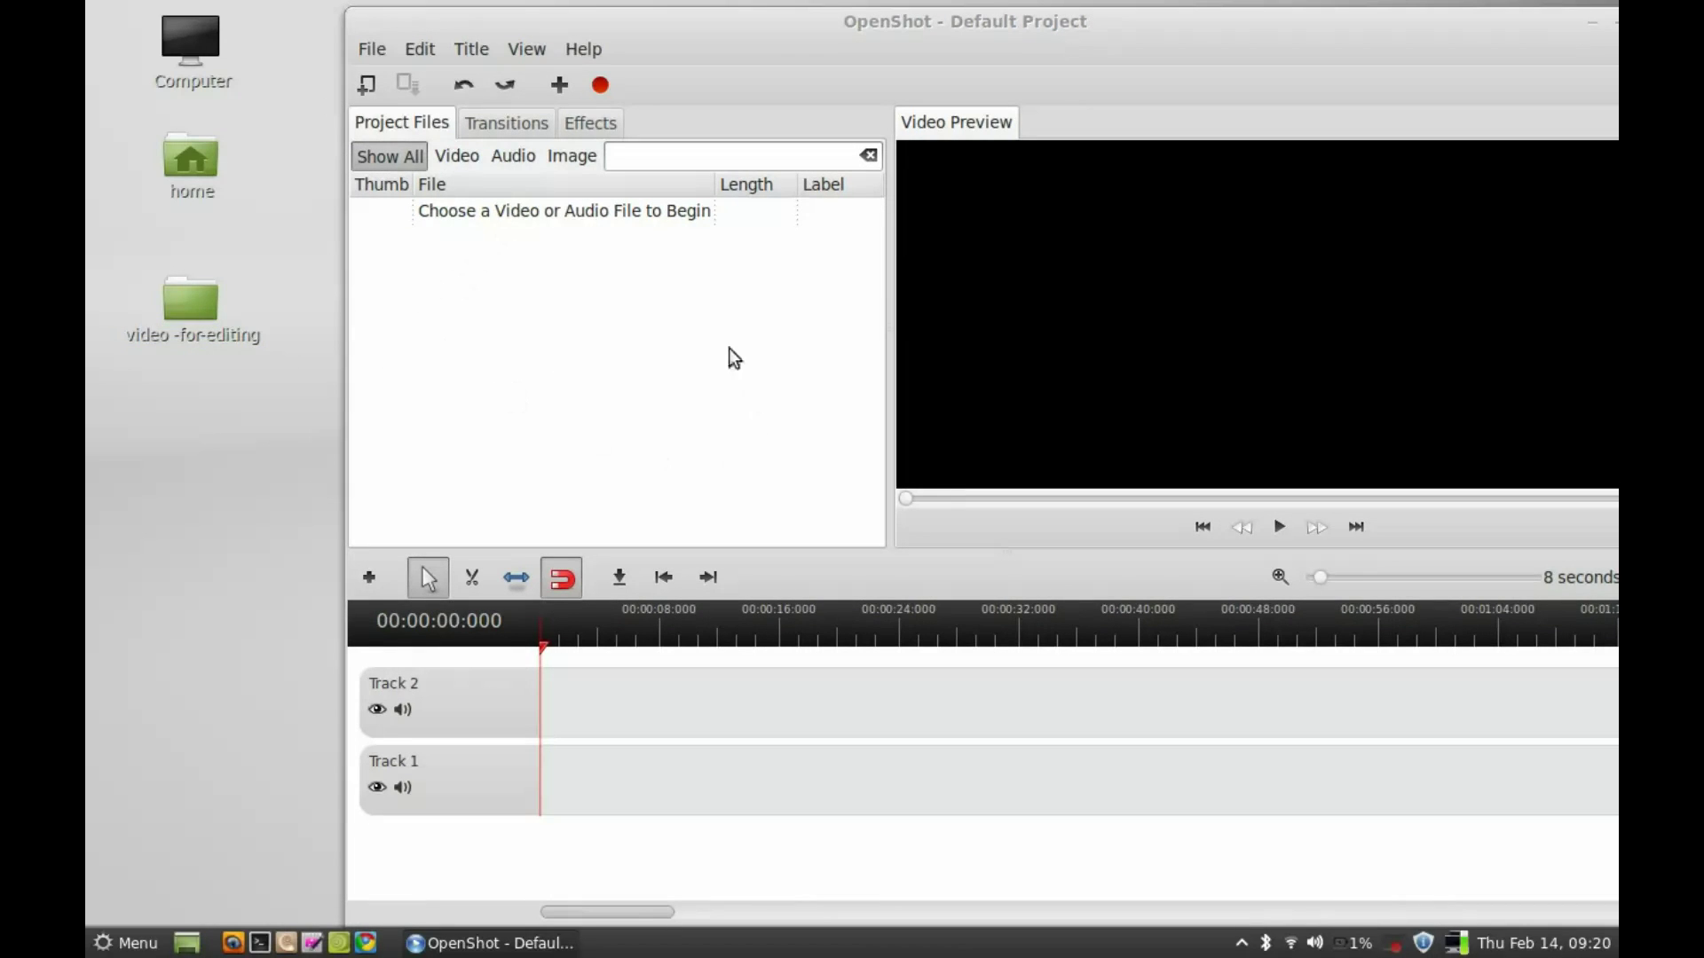
{"action": "double_click", "coordinate": [200, 299]}
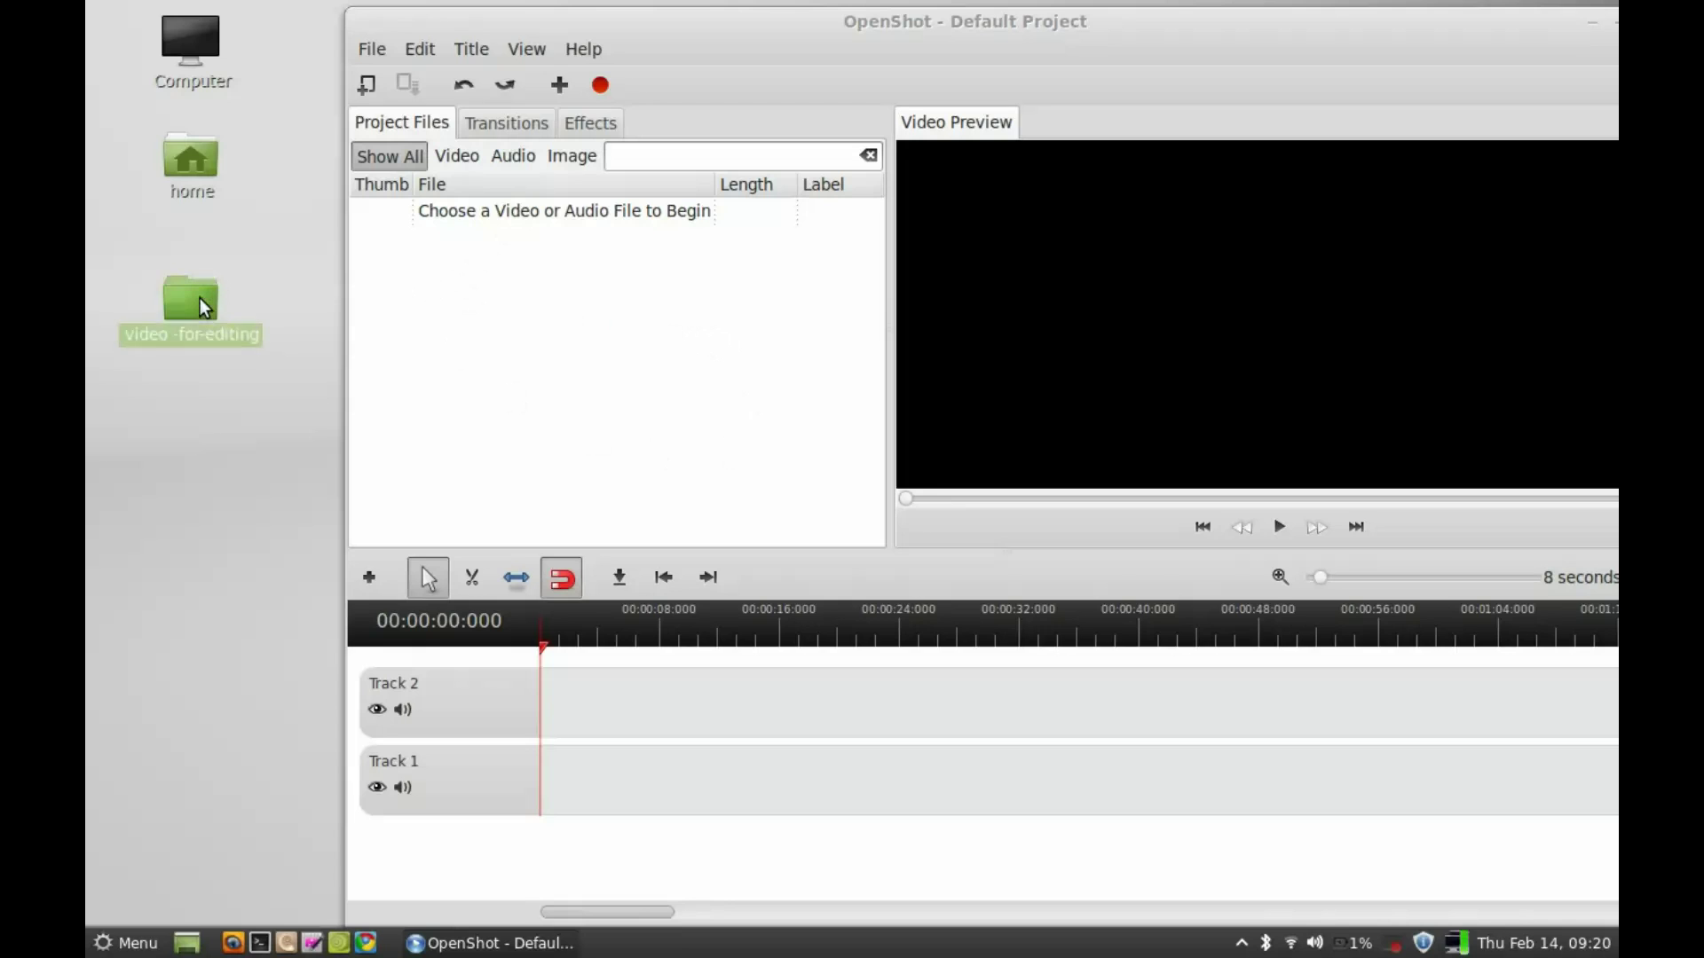
{"action": "left_click", "coordinate": [1575, 15]}
{"action": "left_click_drag", "start_coordinate": [563, 23], "coordinate": [1048, 336]}
{"action": "left_click", "coordinate": [872, 443]}
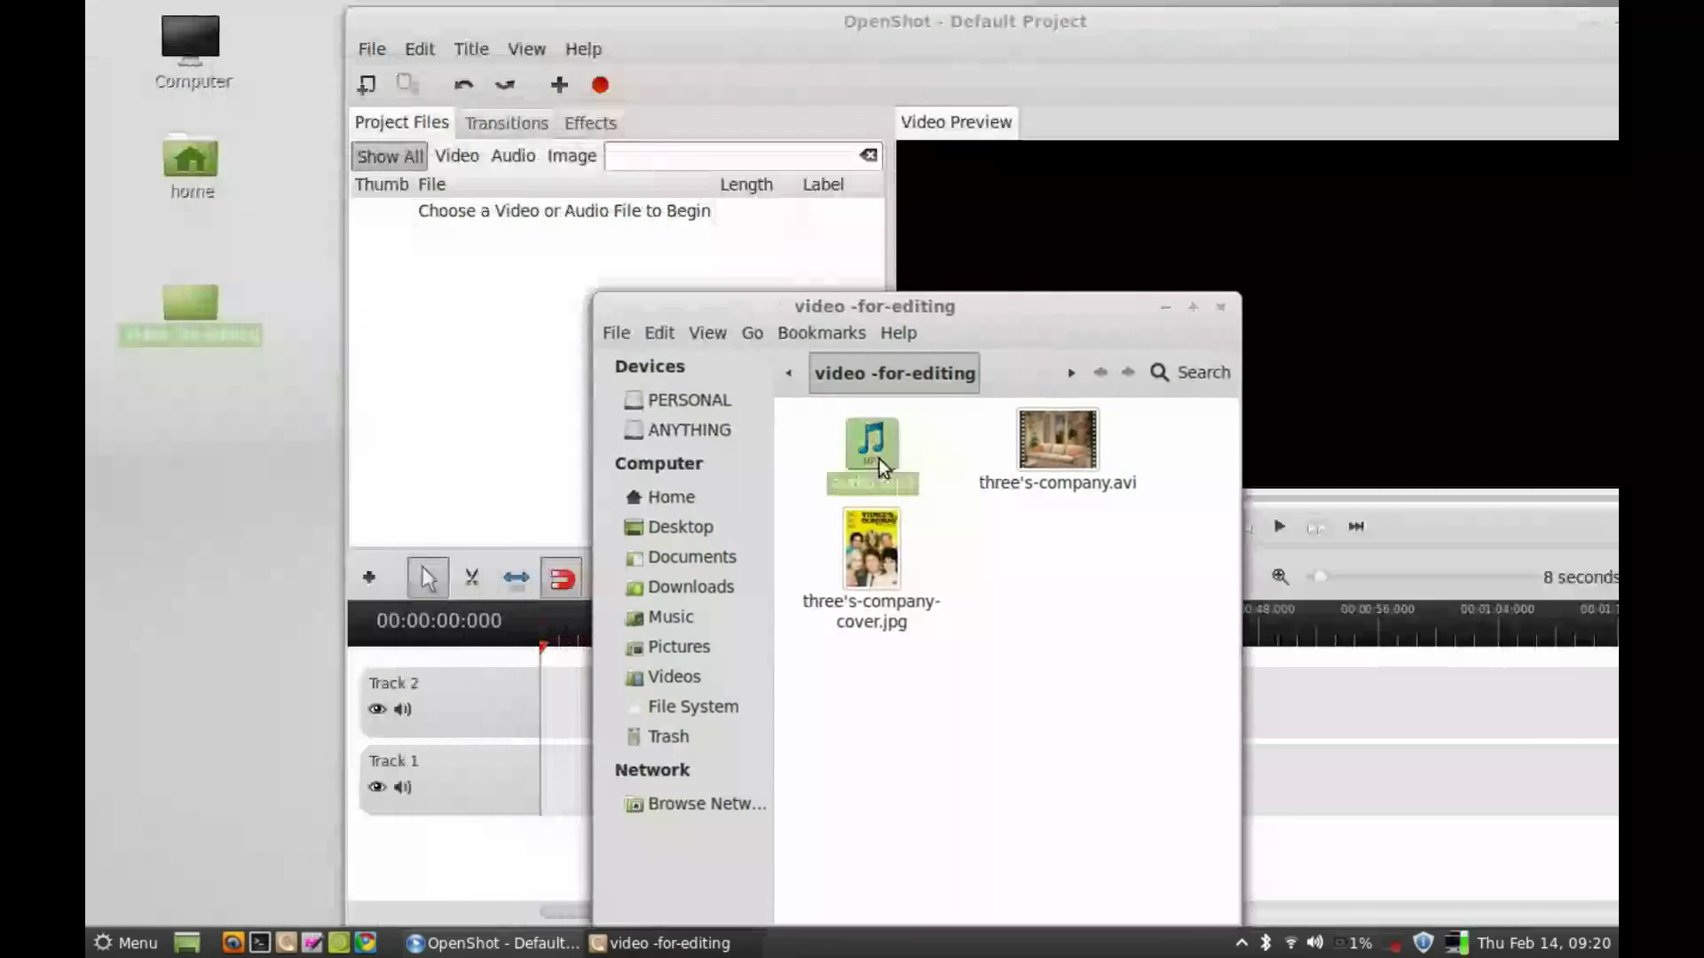
{"action": "left_click", "coordinate": [1029, 459], "text": "ctrl"}
{"action": "left_click", "coordinate": [871, 550], "text": "ctrl"}
{"action": "left_click_drag", "start_coordinate": [886, 479], "coordinate": [482, 340]}
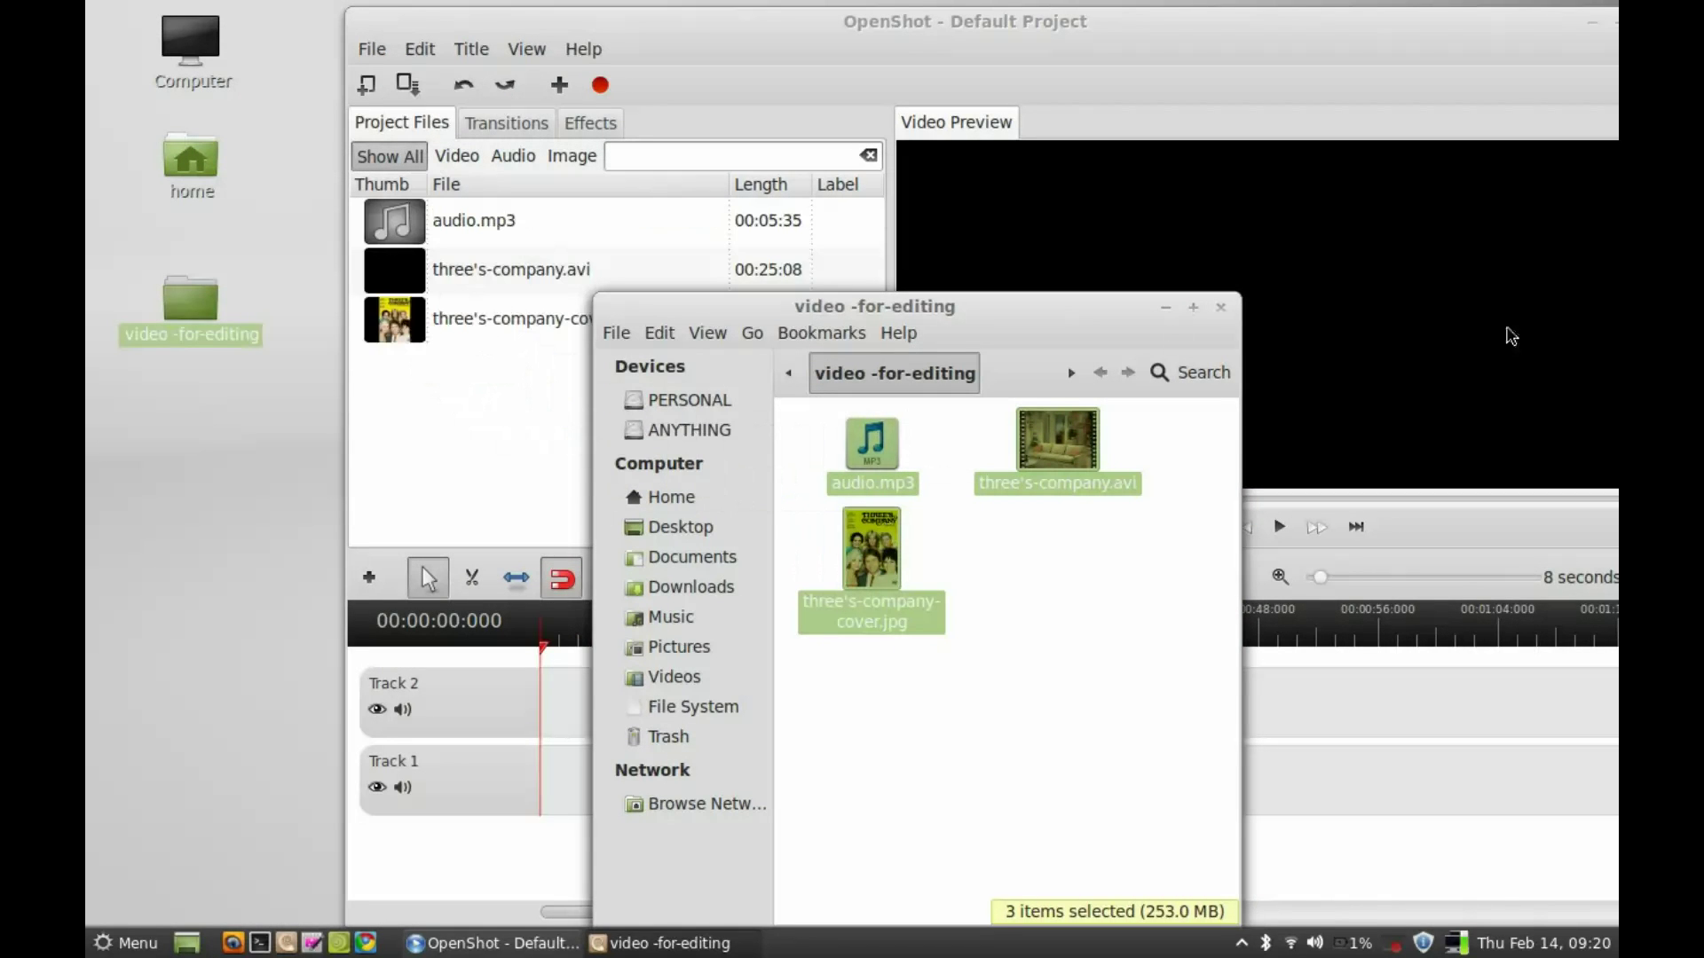
- Close the folder window, reposition the editor, and enable clip snapping
{"action": "left_click", "coordinate": [1220, 307]}
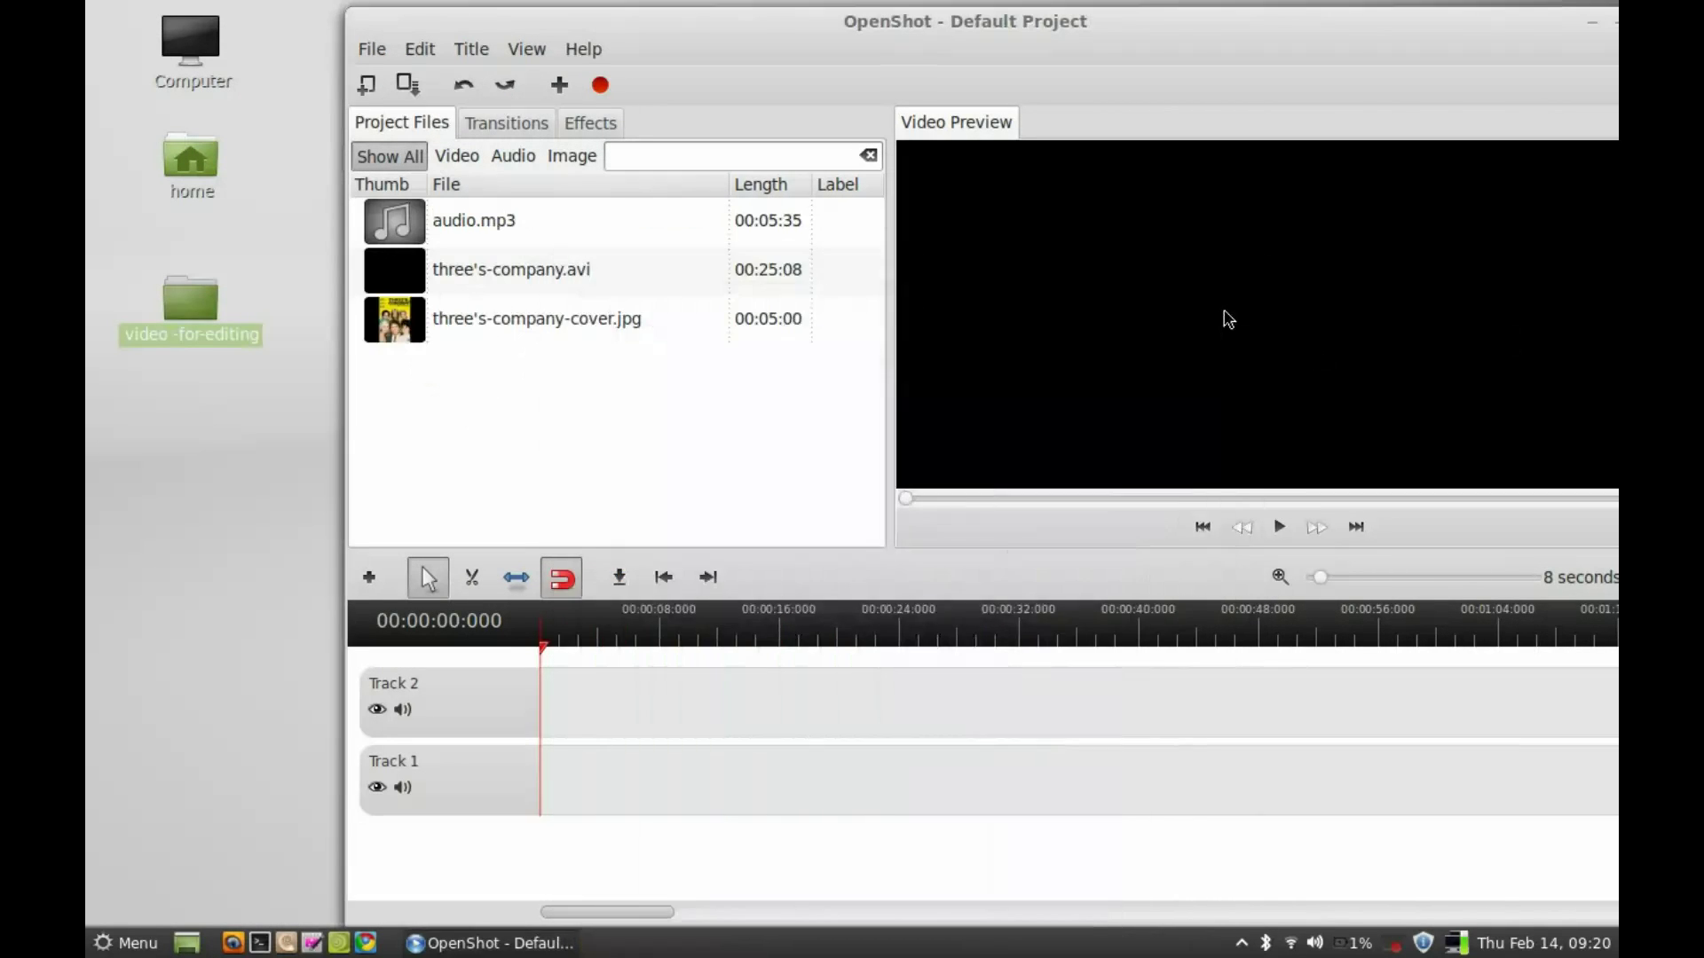
{"action": "left_click_drag", "start_coordinate": [672, 23], "coordinate": [585, 17]}
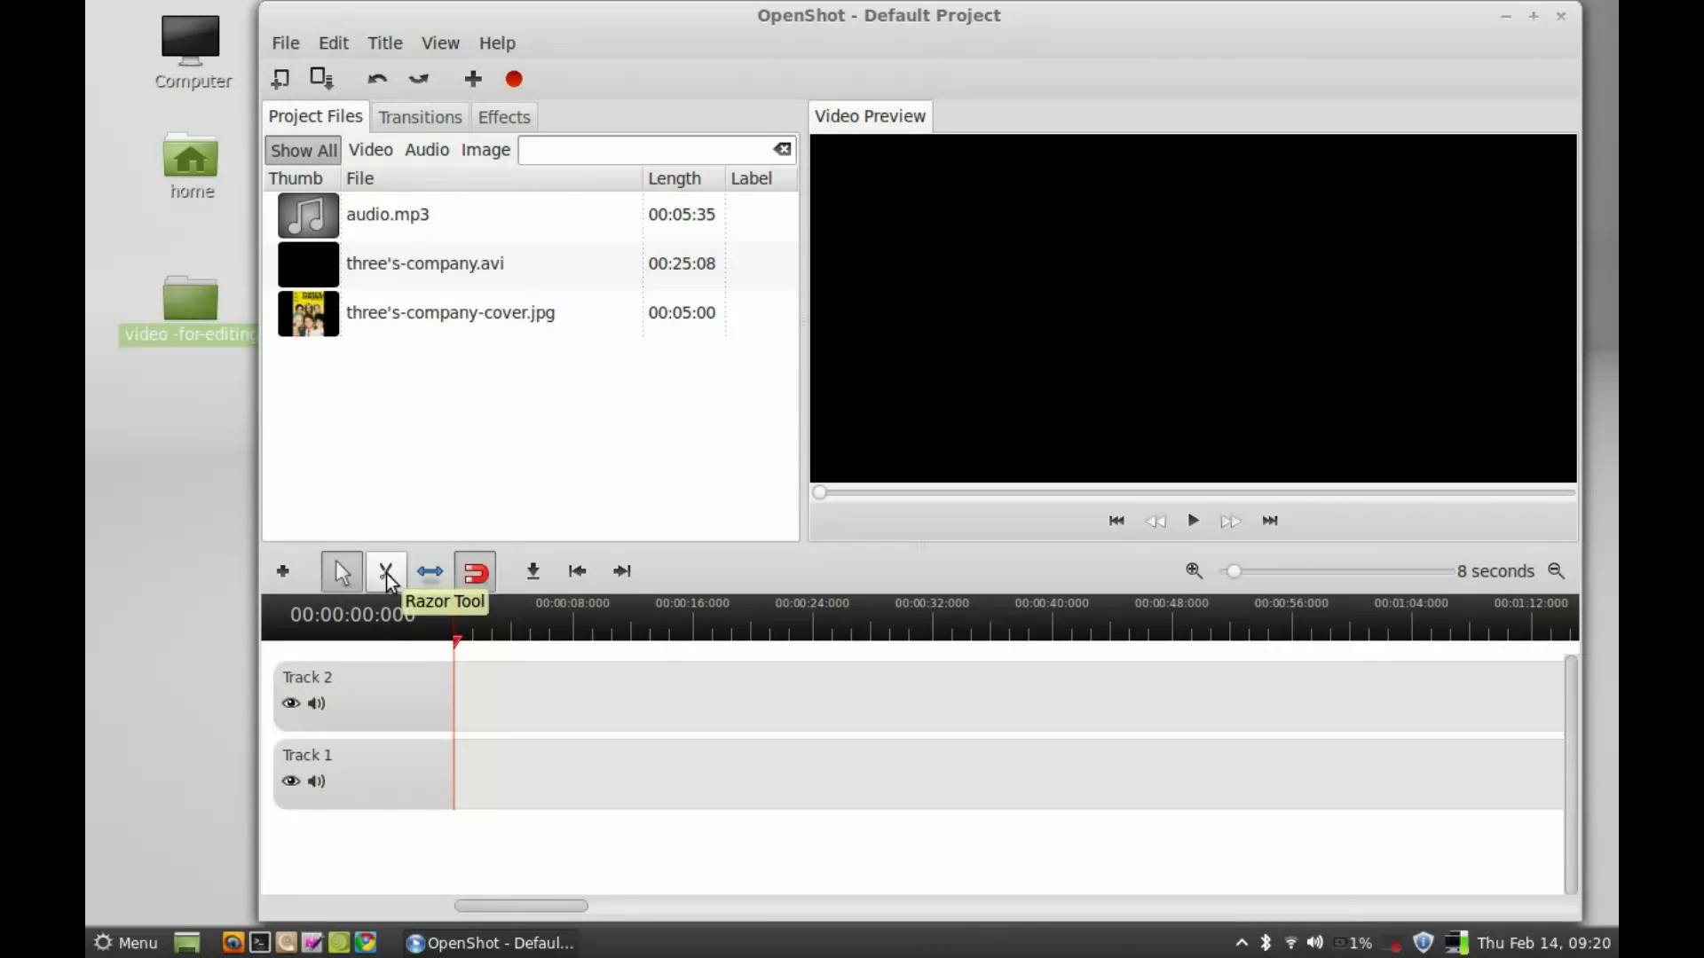
{"action": "left_click", "coordinate": [478, 579]}
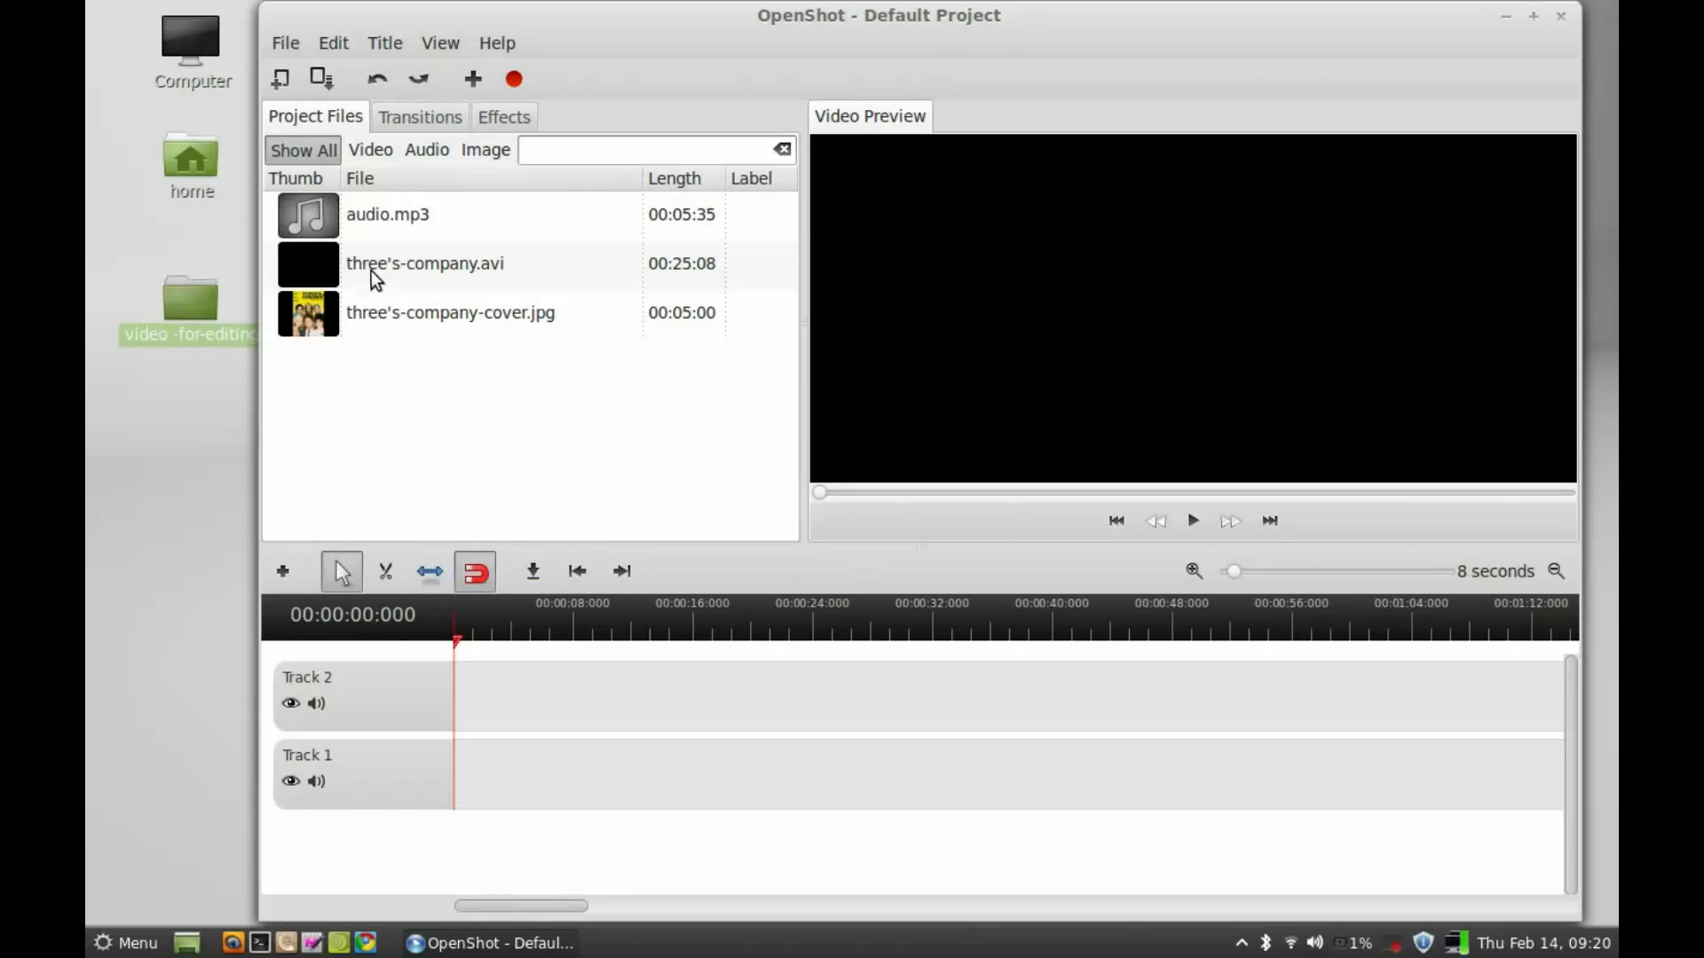
- Put three's-company.avi on Track 2 and play the preview, pausing at 00:00:08:002
{"action": "left_click_drag", "start_coordinate": [380, 278], "coordinate": [496, 693]}
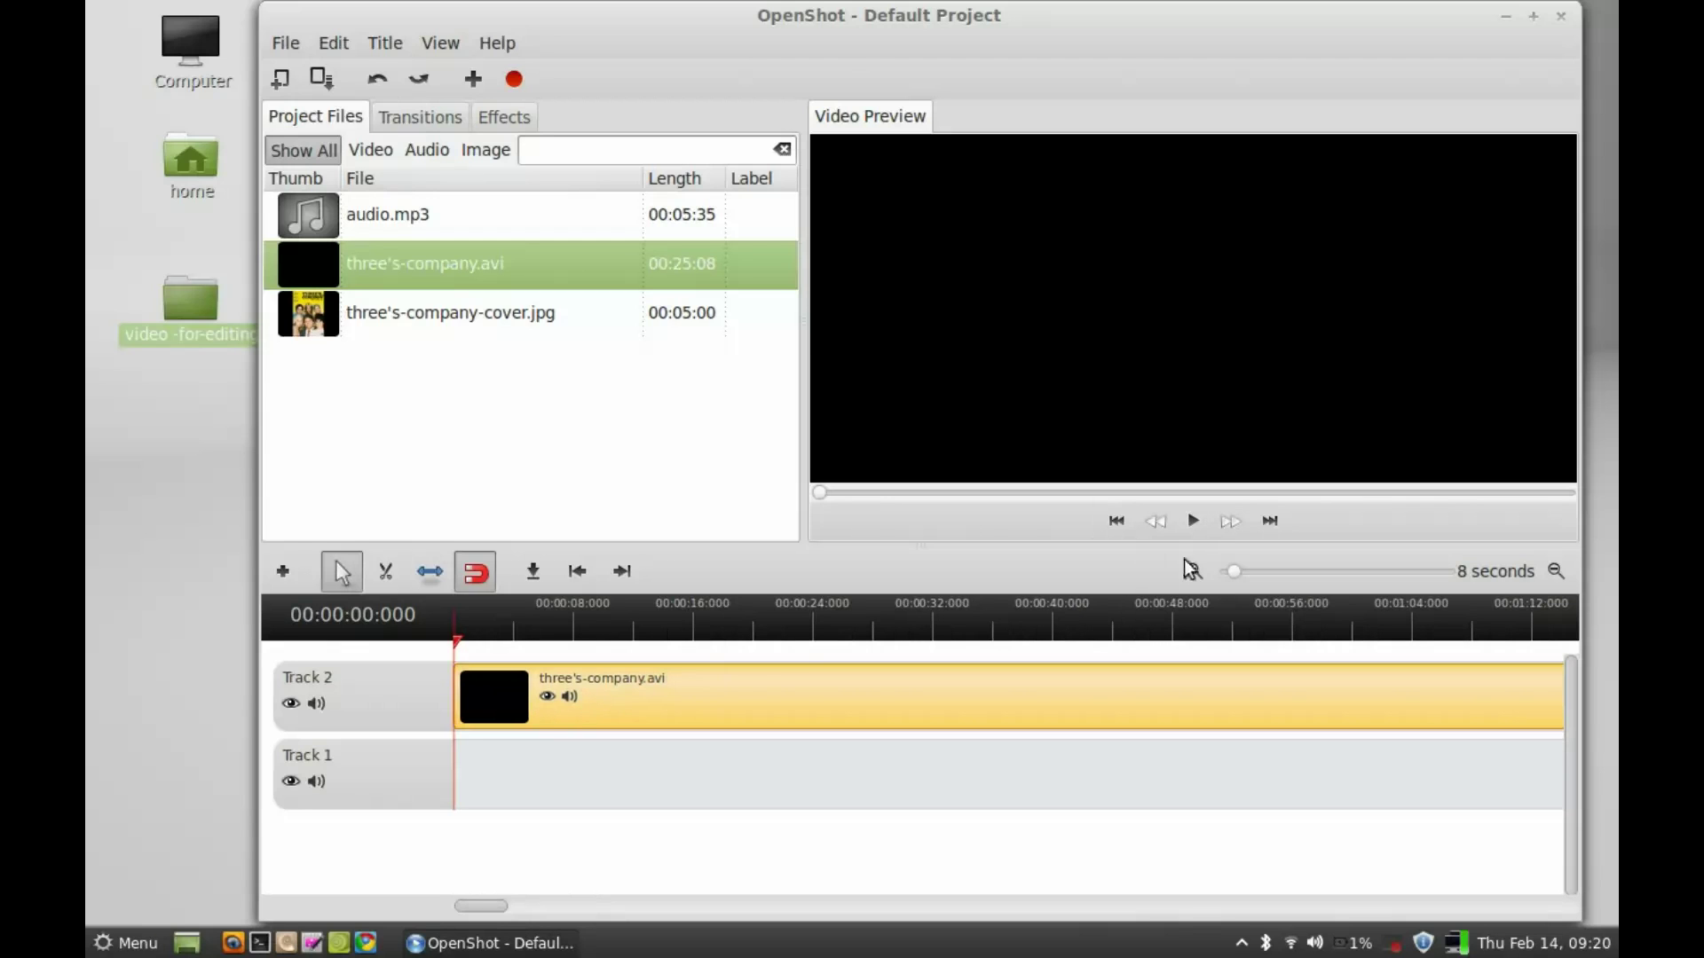
{"action": "left_click", "coordinate": [1194, 524]}
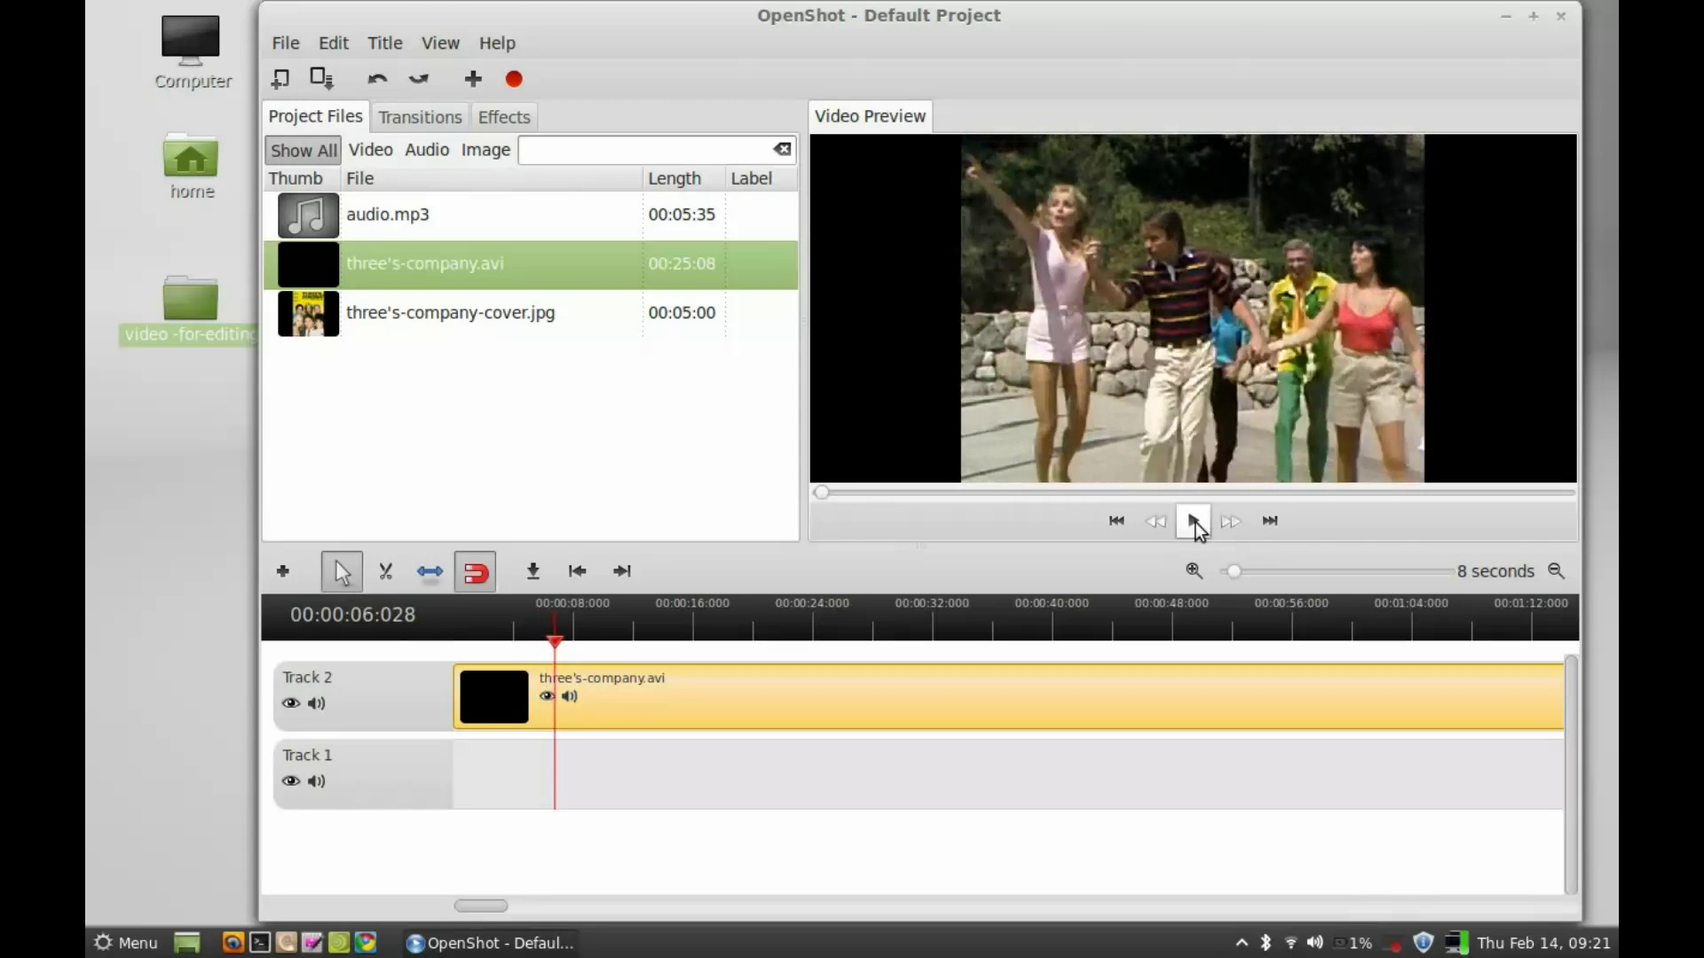
{"action": "left_click", "coordinate": [1195, 521]}
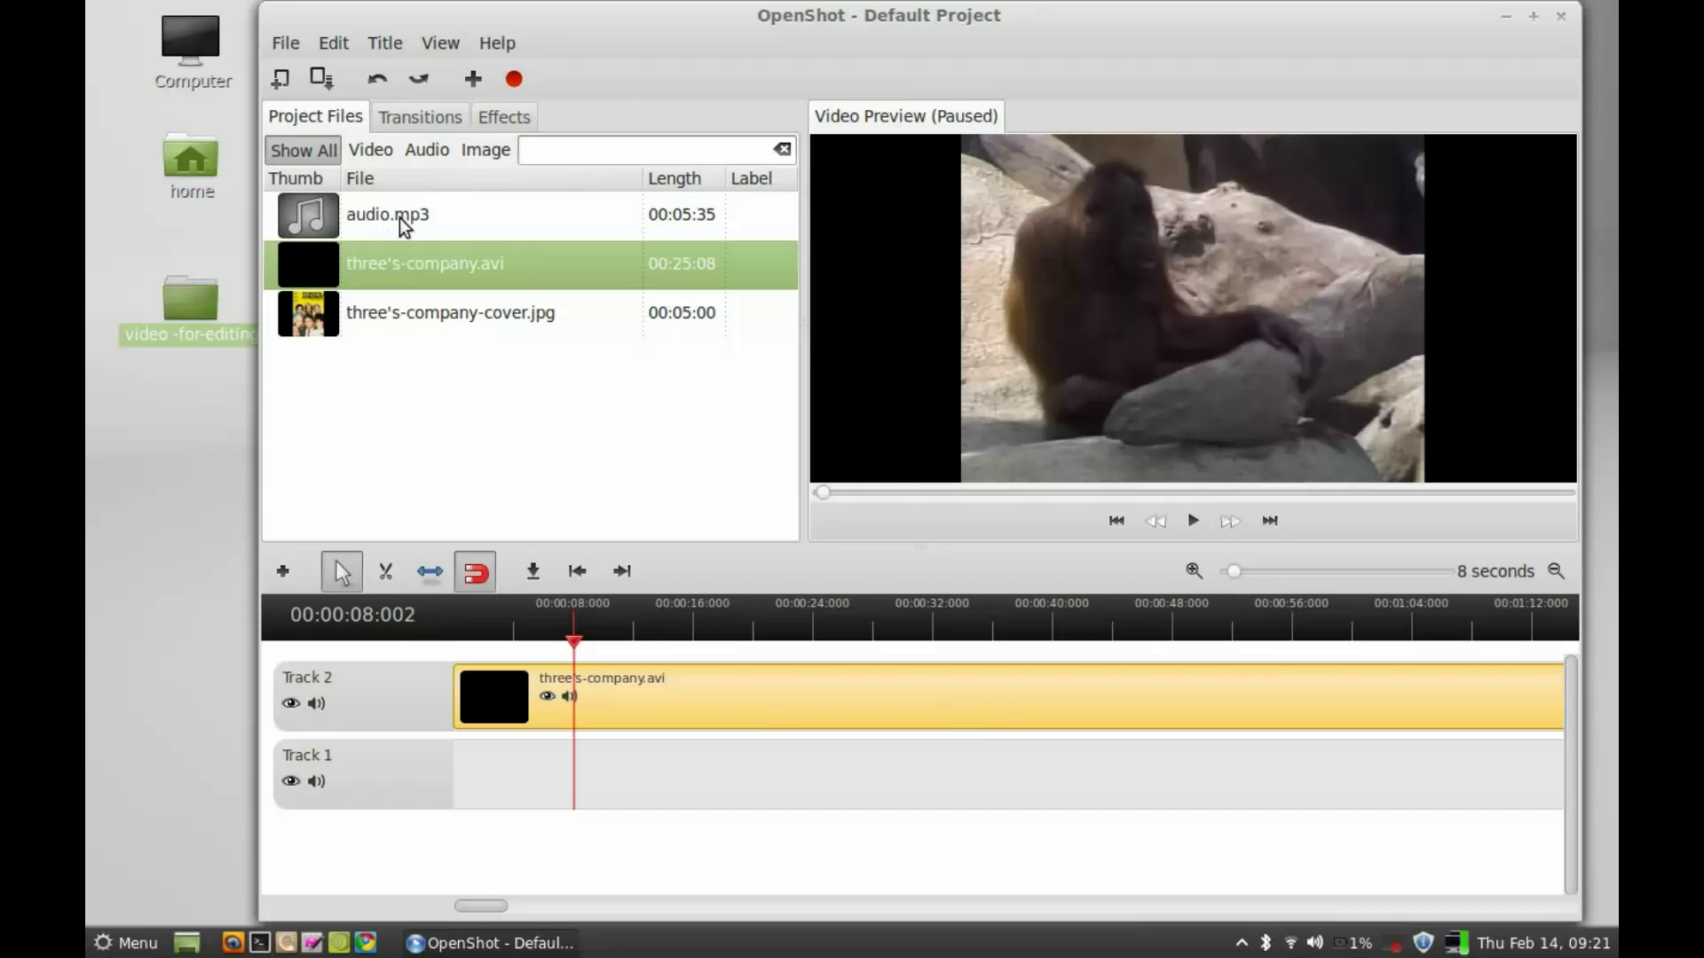
- Put audio.mp3 on Track 1 and play both together, pausing at 00:00:14:013
{"action": "left_click_drag", "start_coordinate": [411, 215], "coordinate": [497, 780]}
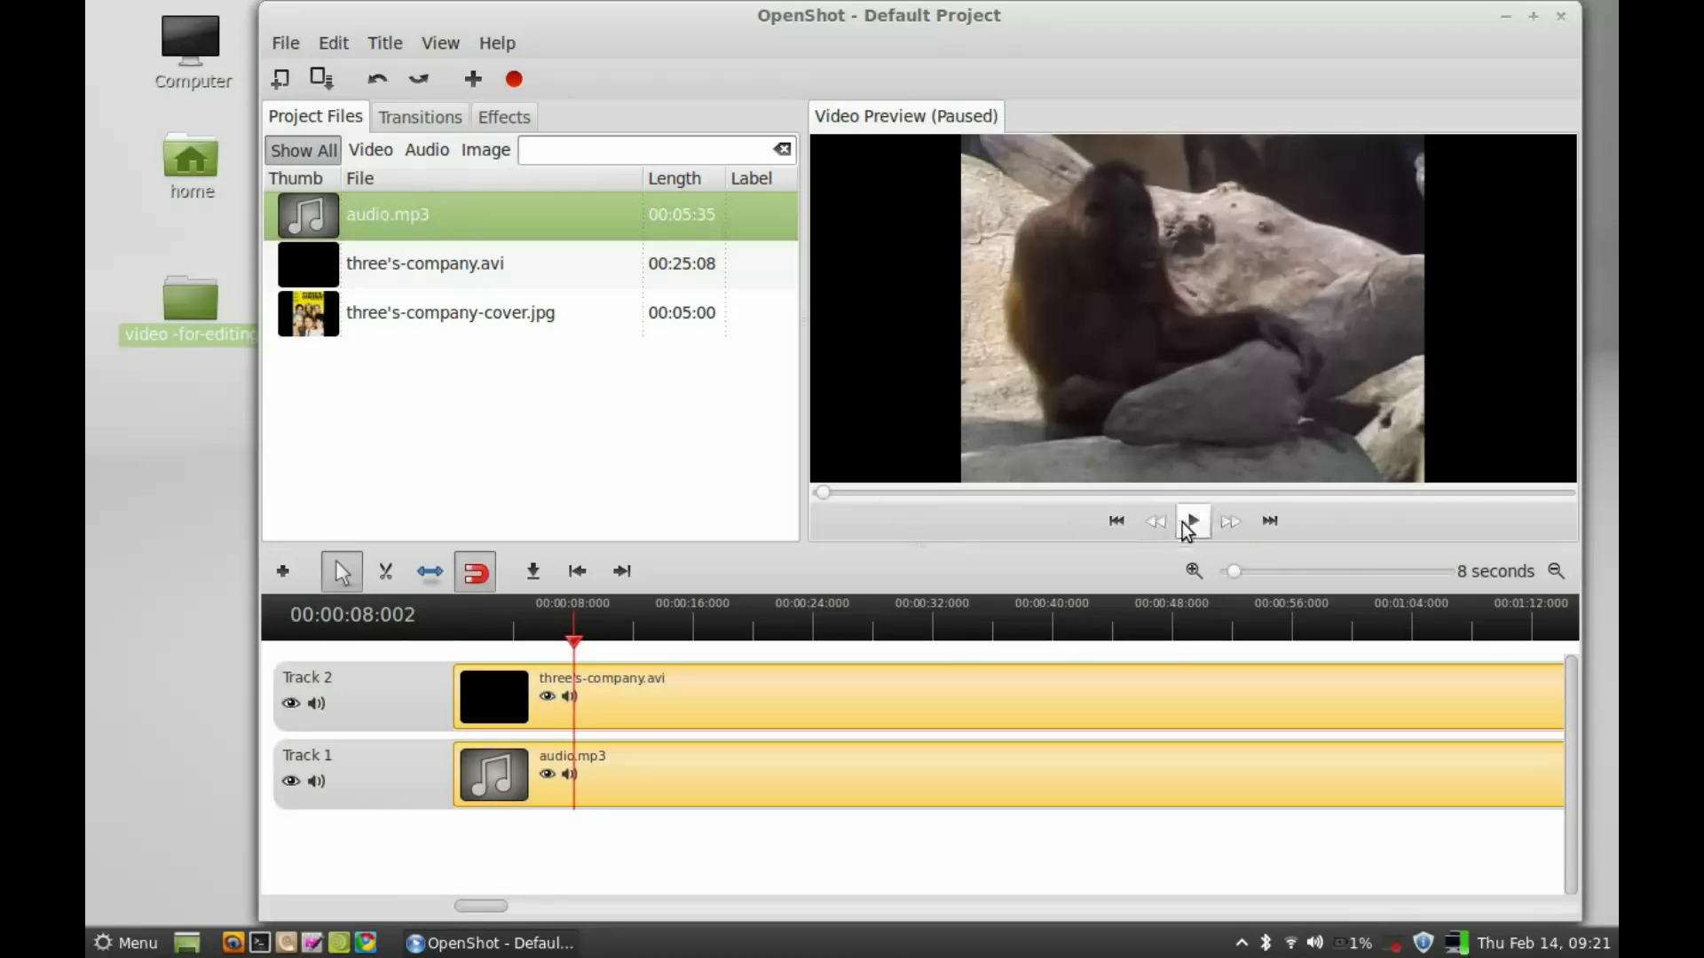
{"action": "left_click", "coordinate": [1193, 524]}
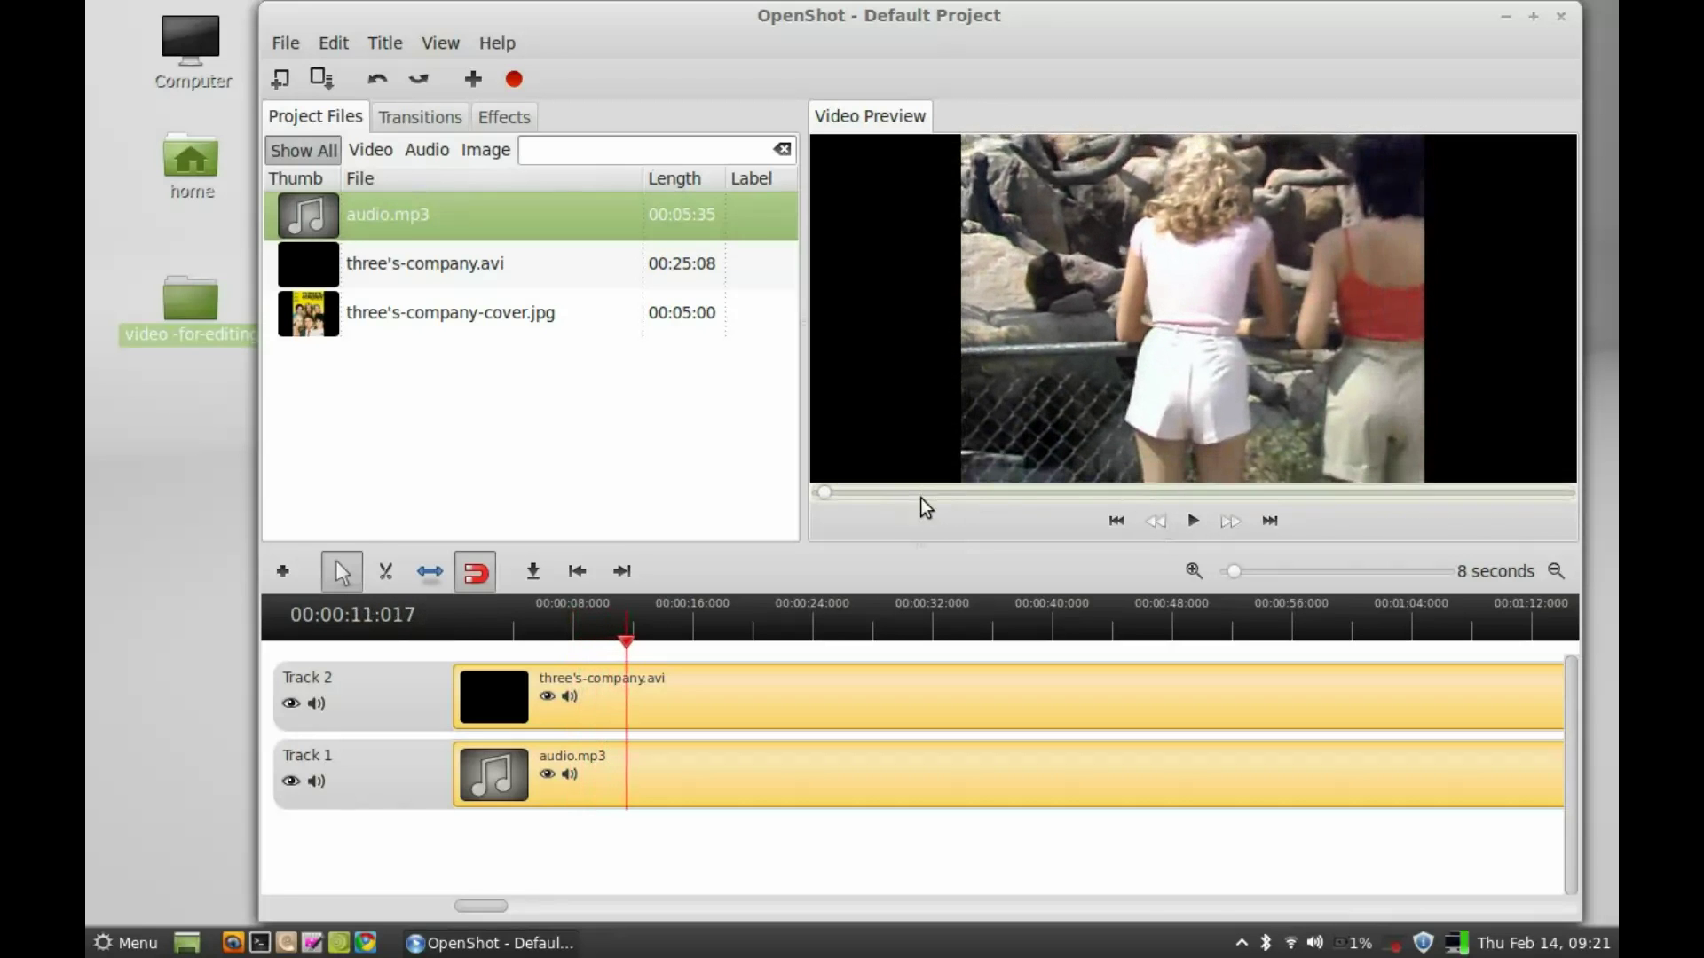
{"action": "left_click", "coordinate": [1202, 527]}
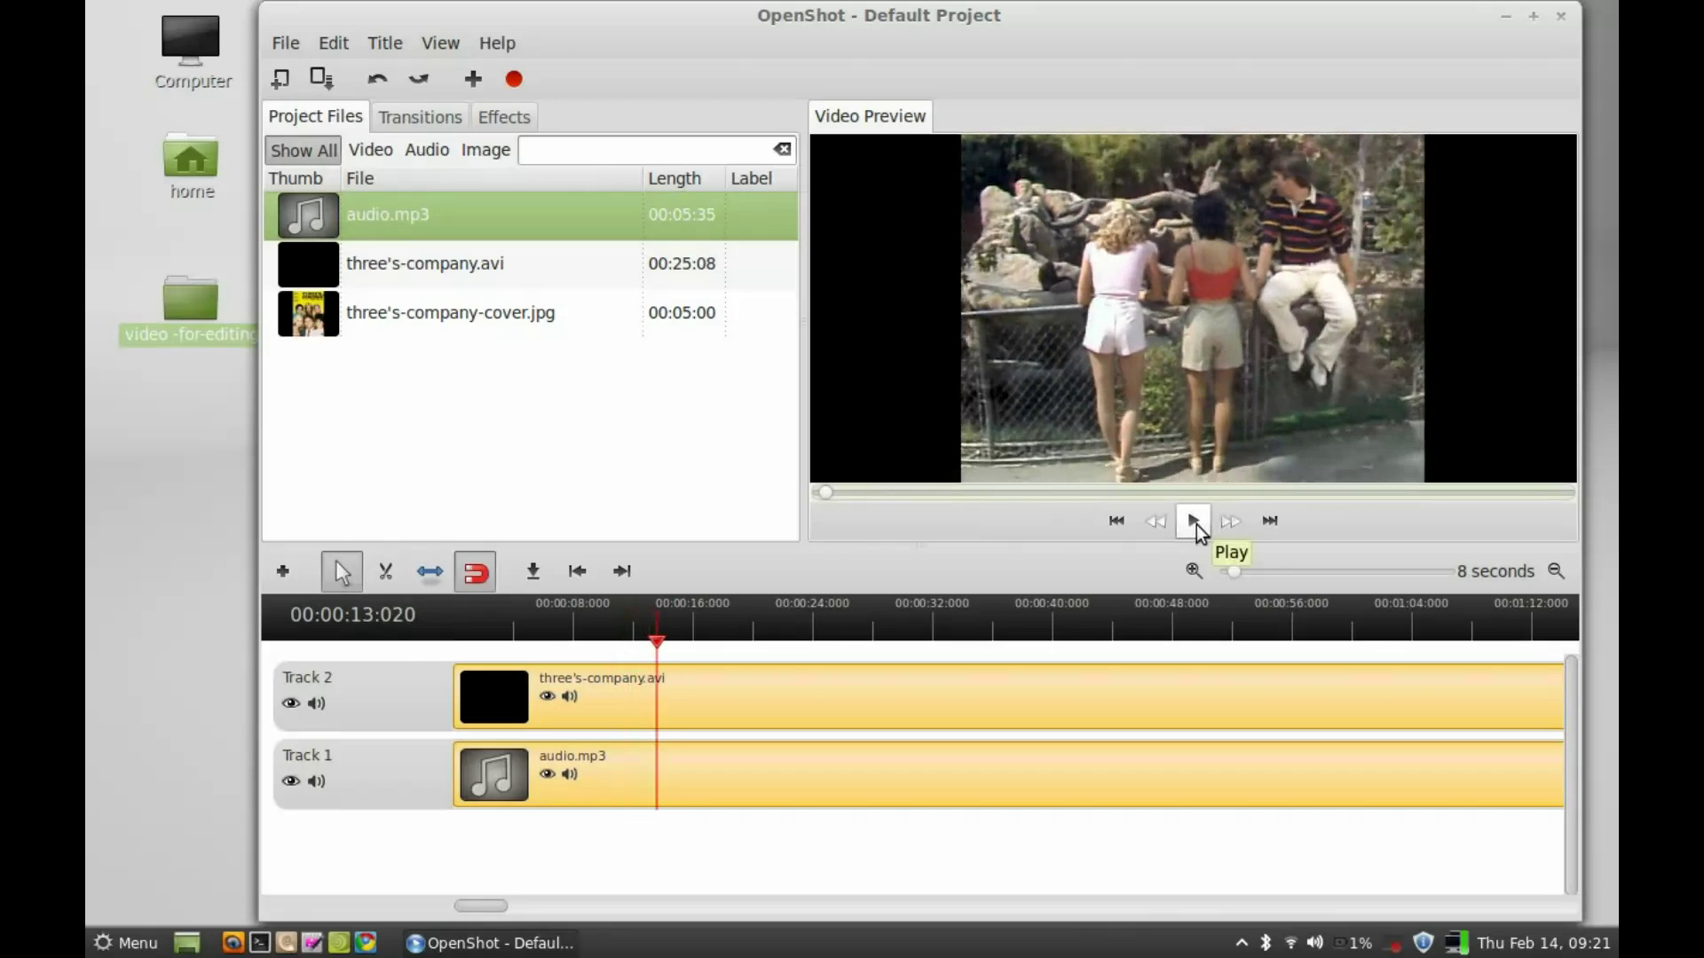
{"action": "left_click", "coordinate": [1200, 530]}
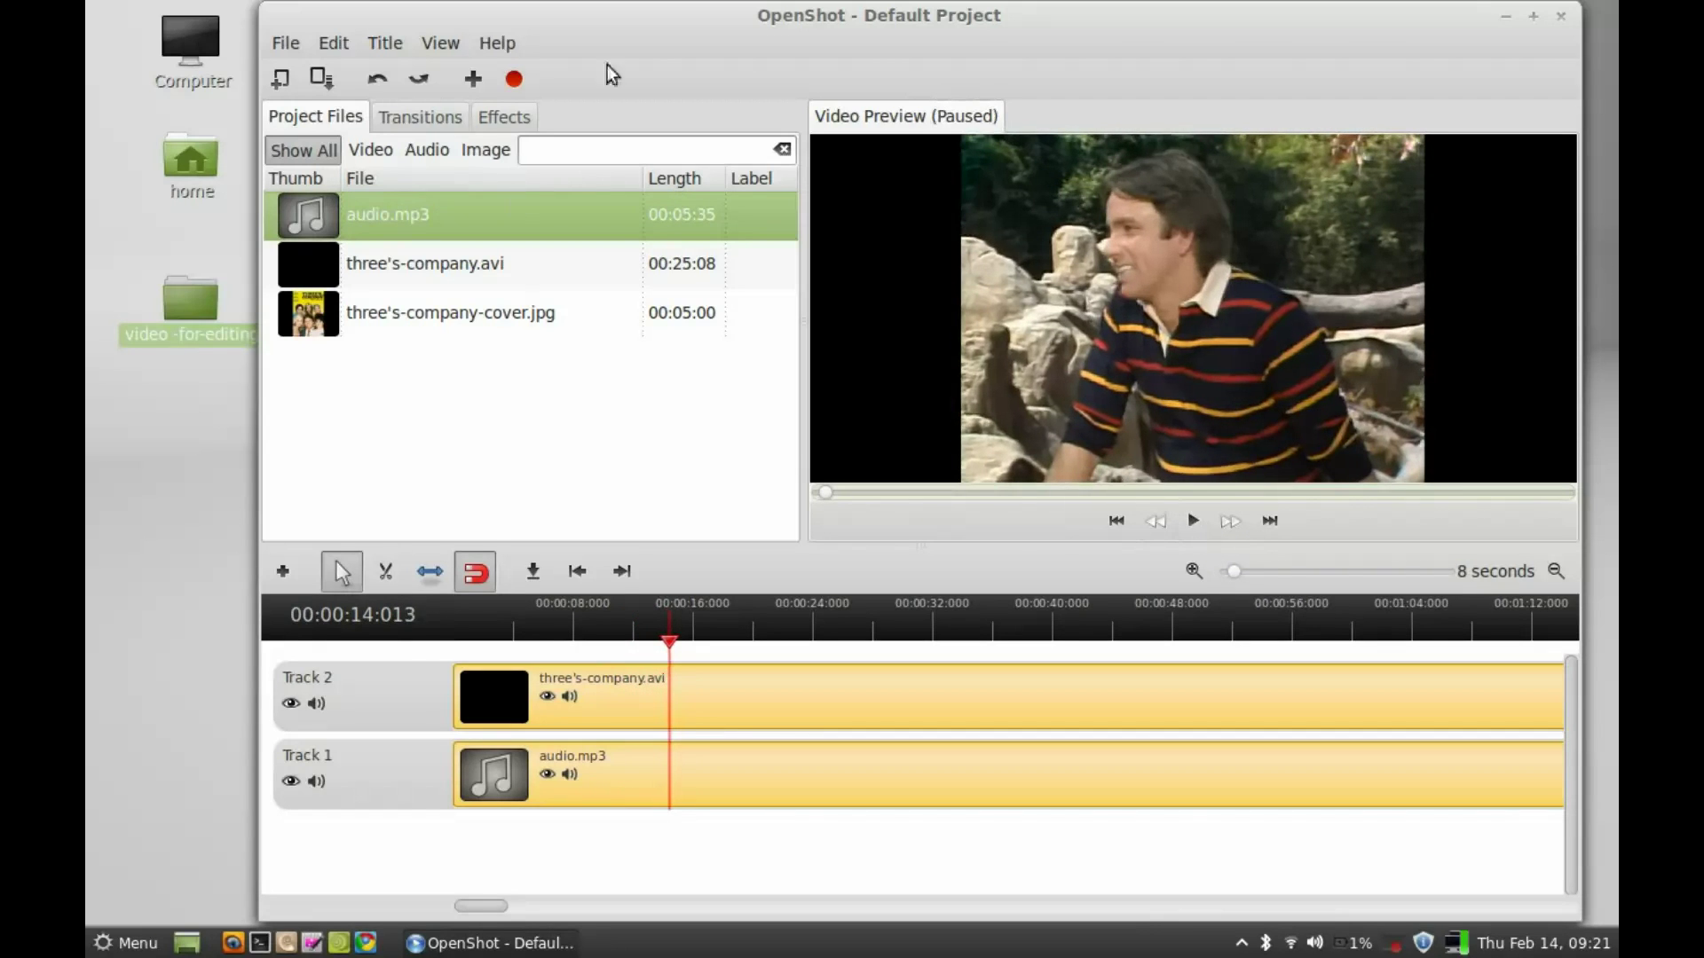
{"action": "left_click_drag", "start_coordinate": [597, 18], "coordinate": [627, 17]}
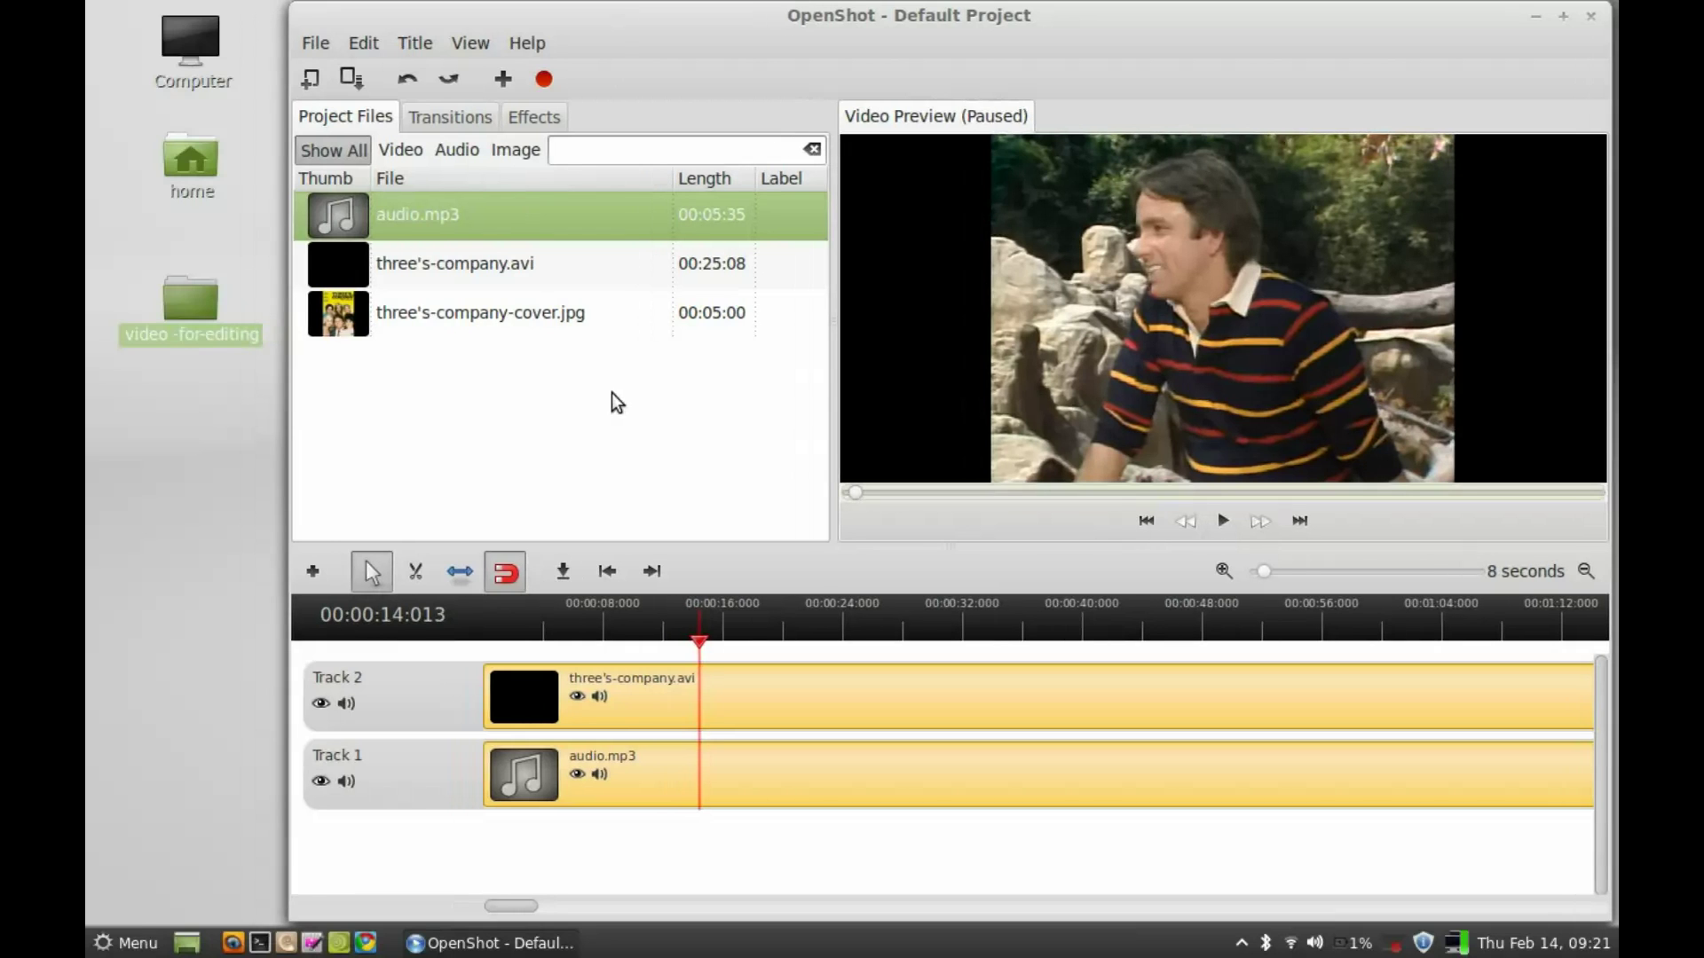
- Scrub the playhead along the ruler to the cut point at 00:00:08:003
{"action": "left_click_drag", "start_coordinate": [701, 649], "coordinate": [494, 668]}
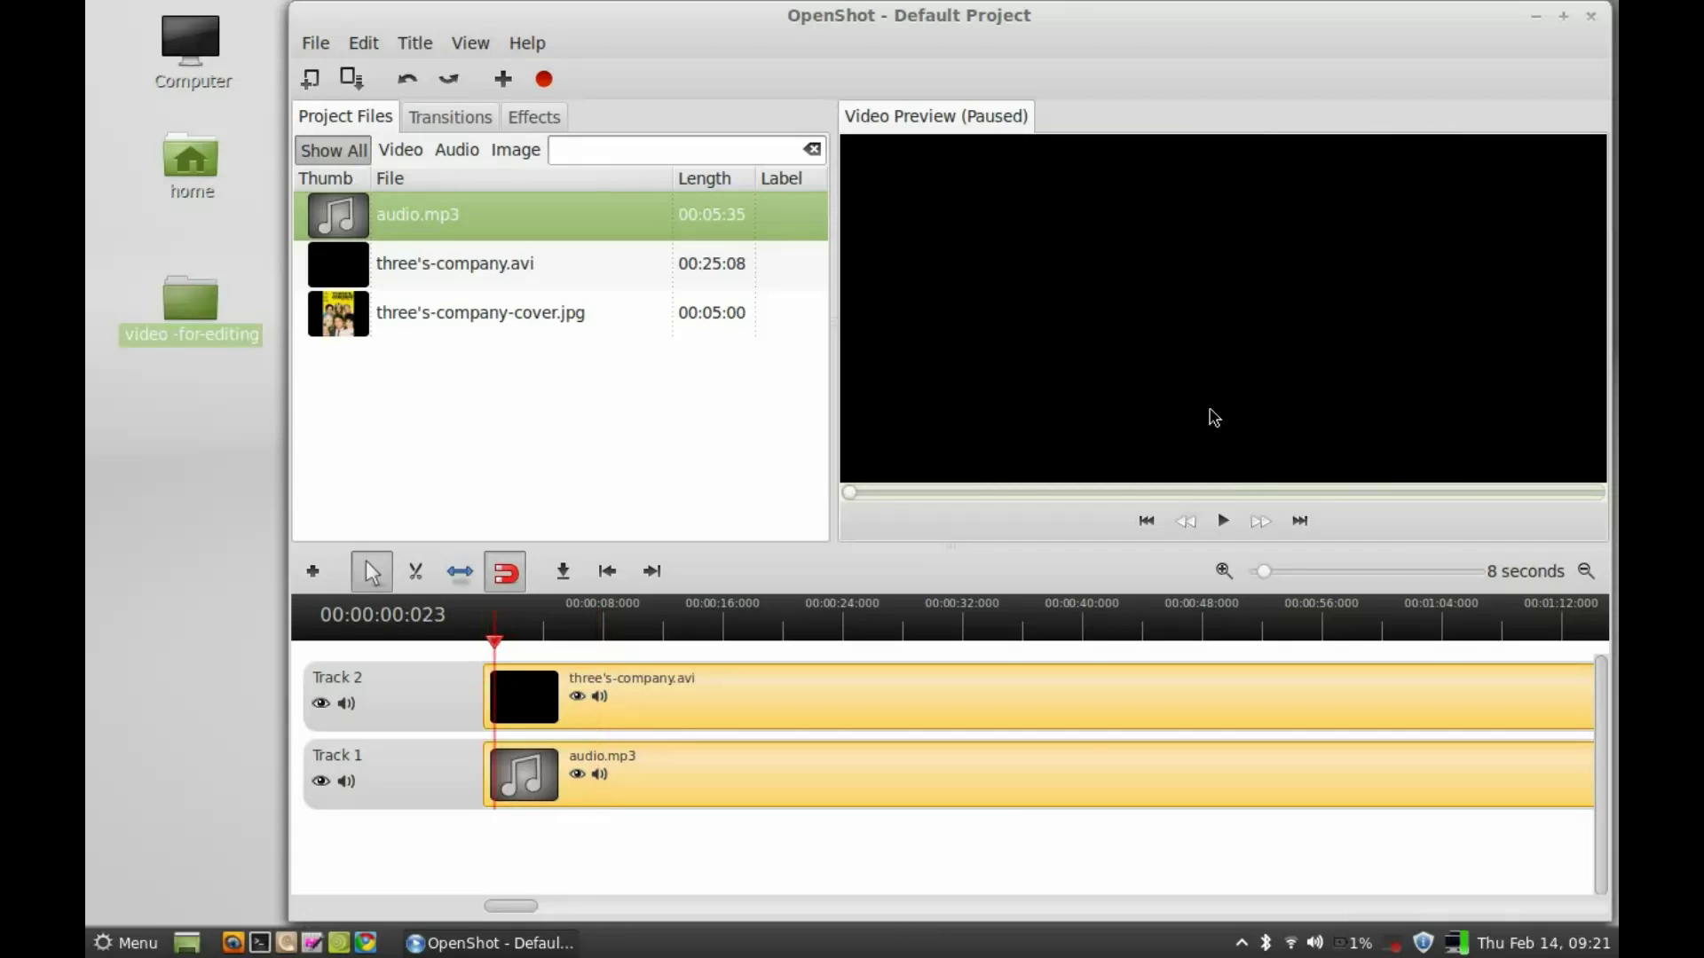
{"action": "left_click", "coordinate": [516, 637]}
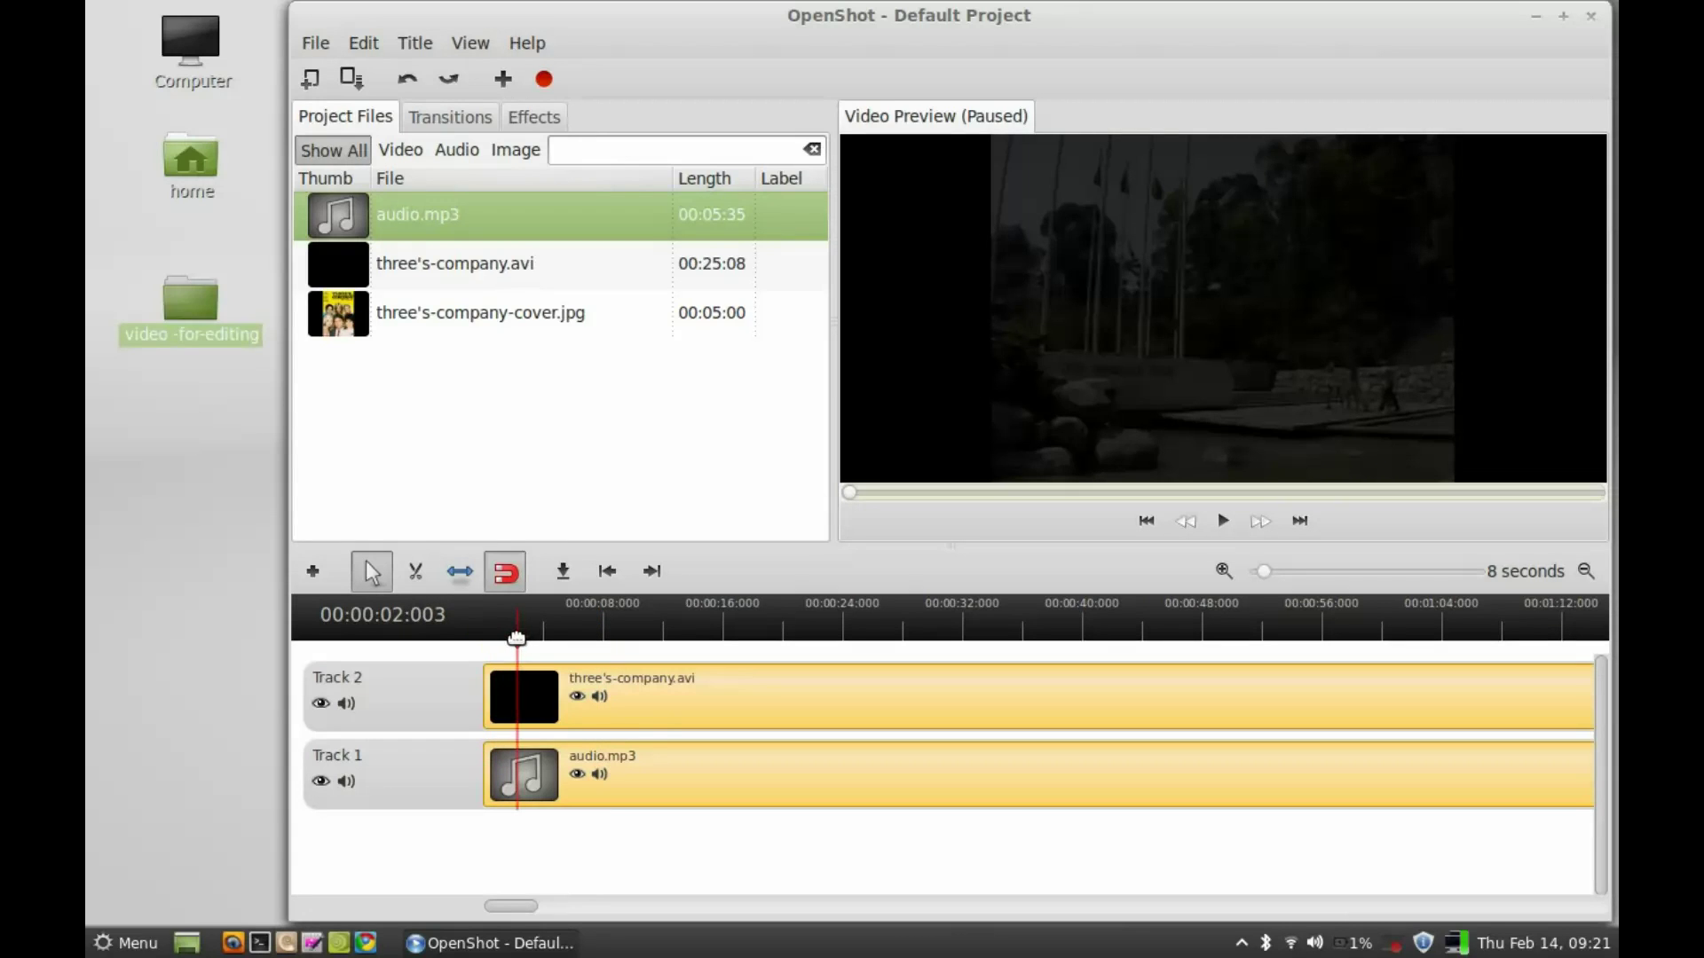
{"action": "mouse_move", "coordinate": [516, 637]}
{"action": "left_mouse_down"}
{"action": "mouse_move", "coordinate": [753, 641]}
{"action": "mouse_move", "coordinate": [608, 673]}
{"action": "mouse_move", "coordinate": [624, 677]}
{"action": "left_mouse_up"}
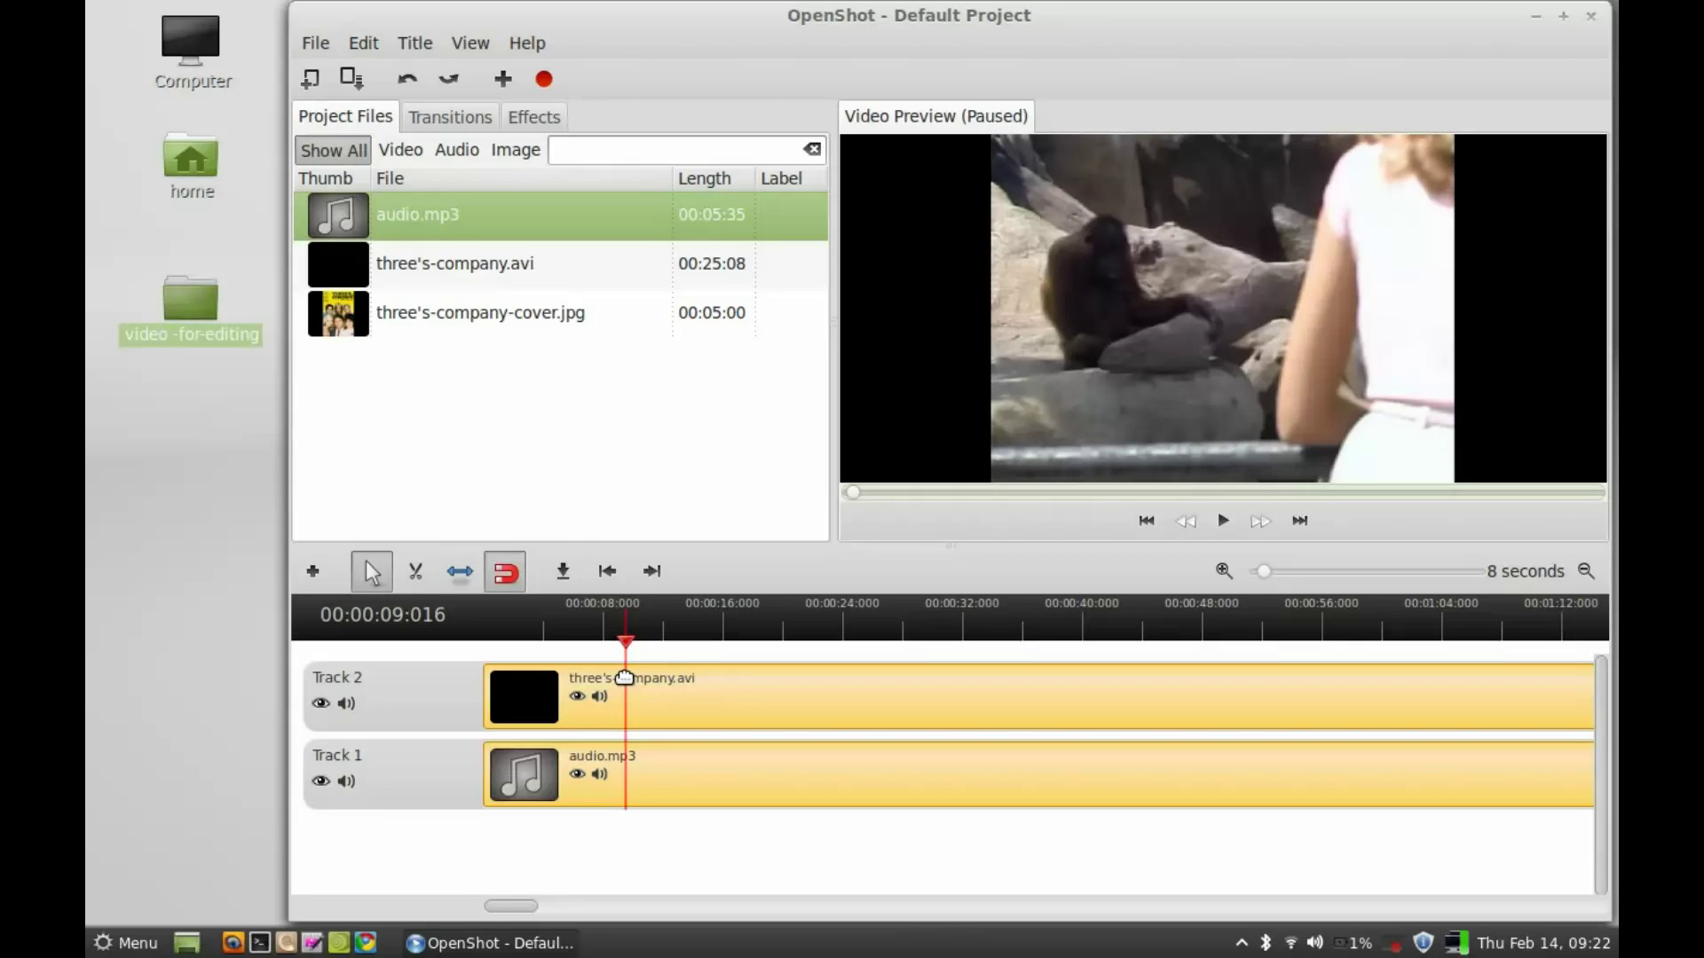
{"action": "mouse_move", "coordinate": [624, 677]}
{"action": "left_mouse_down"}
{"action": "mouse_move", "coordinate": [717, 676]}
{"action": "mouse_move", "coordinate": [603, 669]}
{"action": "left_mouse_up"}
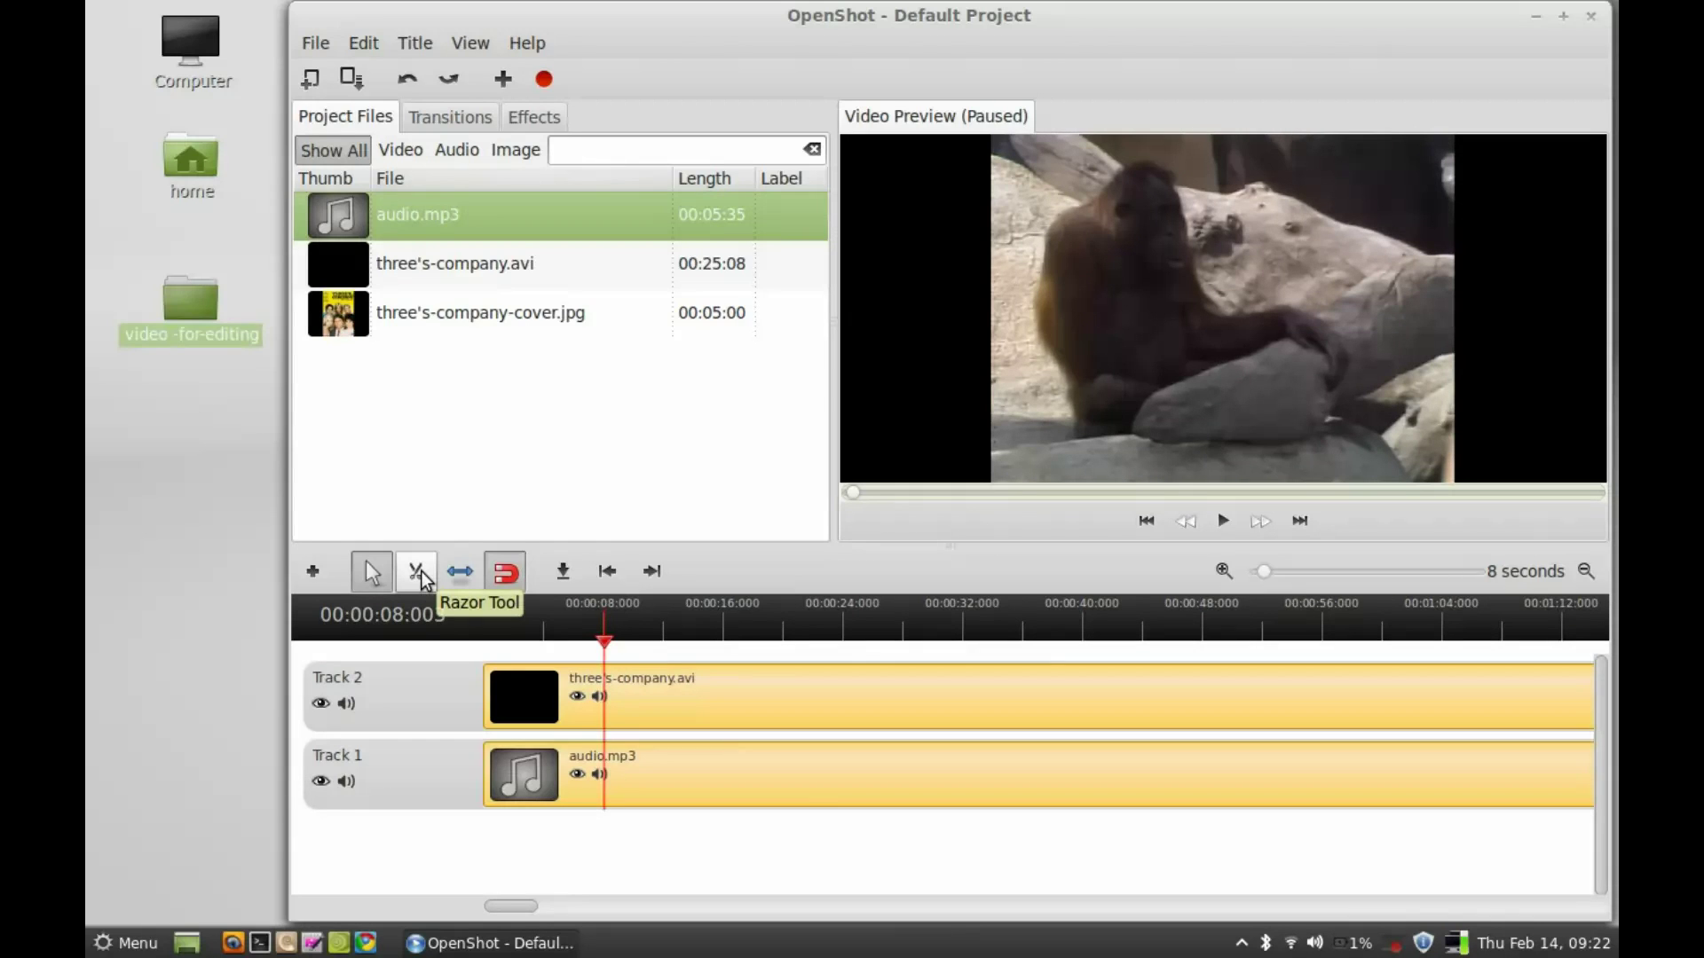
- With the Razor tool, split the Track 2 video clip at 8 and 16 seconds
{"action": "left_click", "coordinate": [421, 572]}
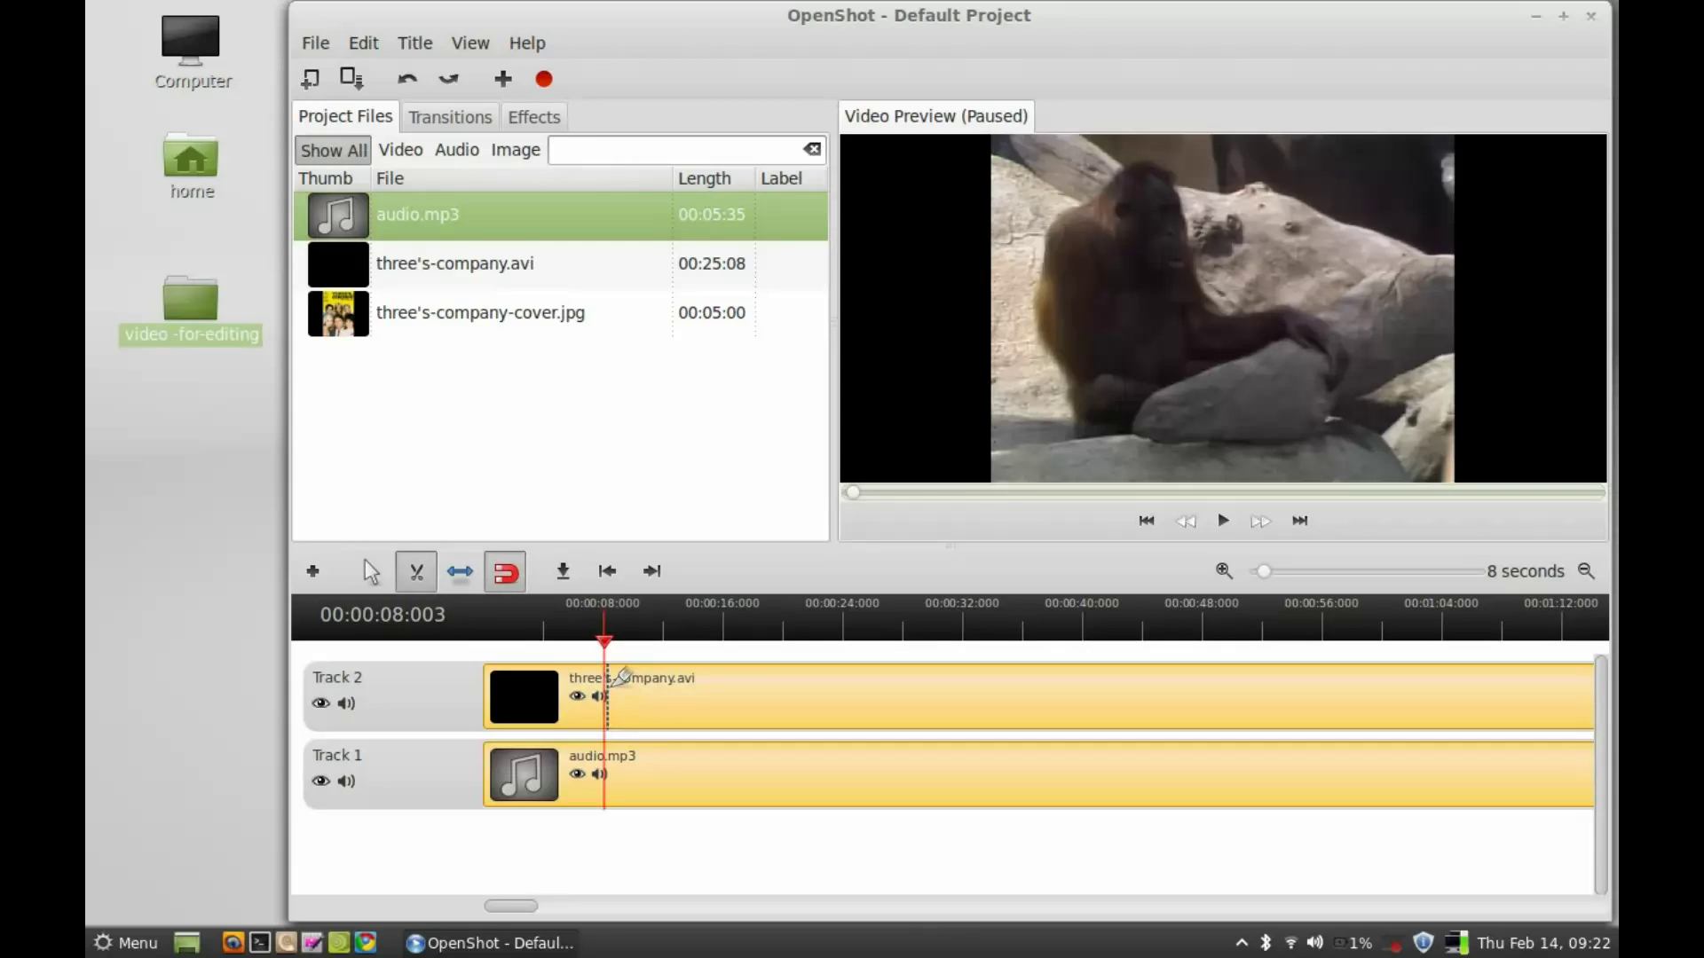
{"action": "left_click", "coordinate": [608, 681]}
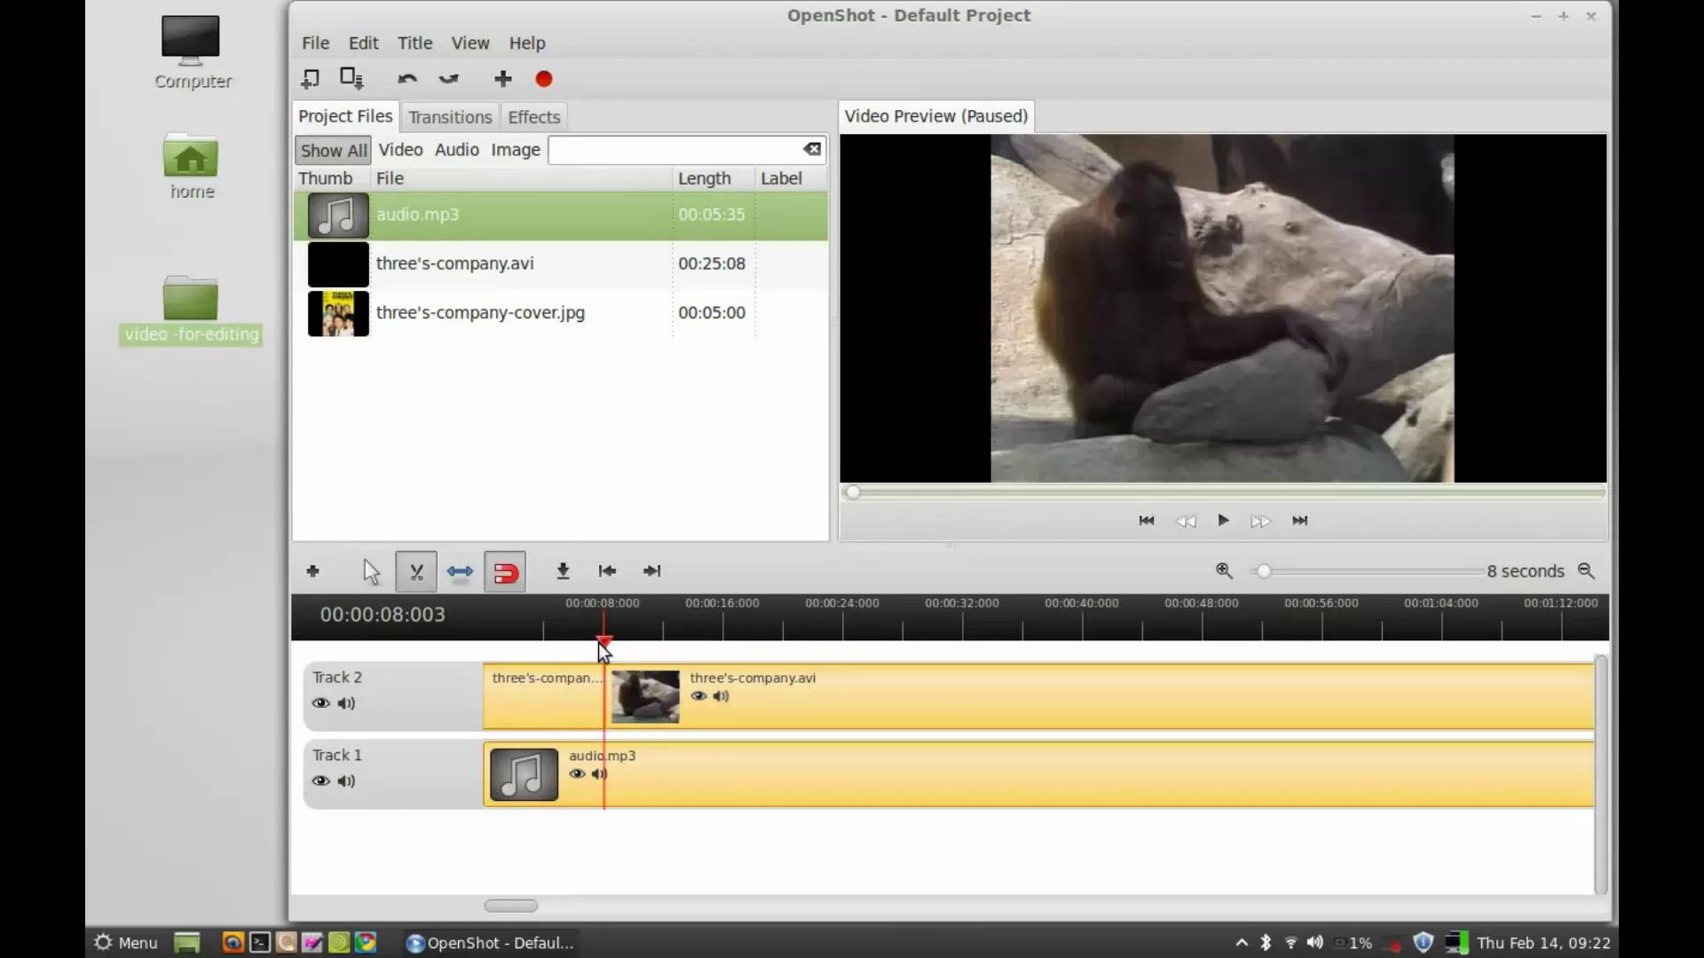
{"action": "left_click_drag", "start_coordinate": [604, 650], "coordinate": [724, 641]}
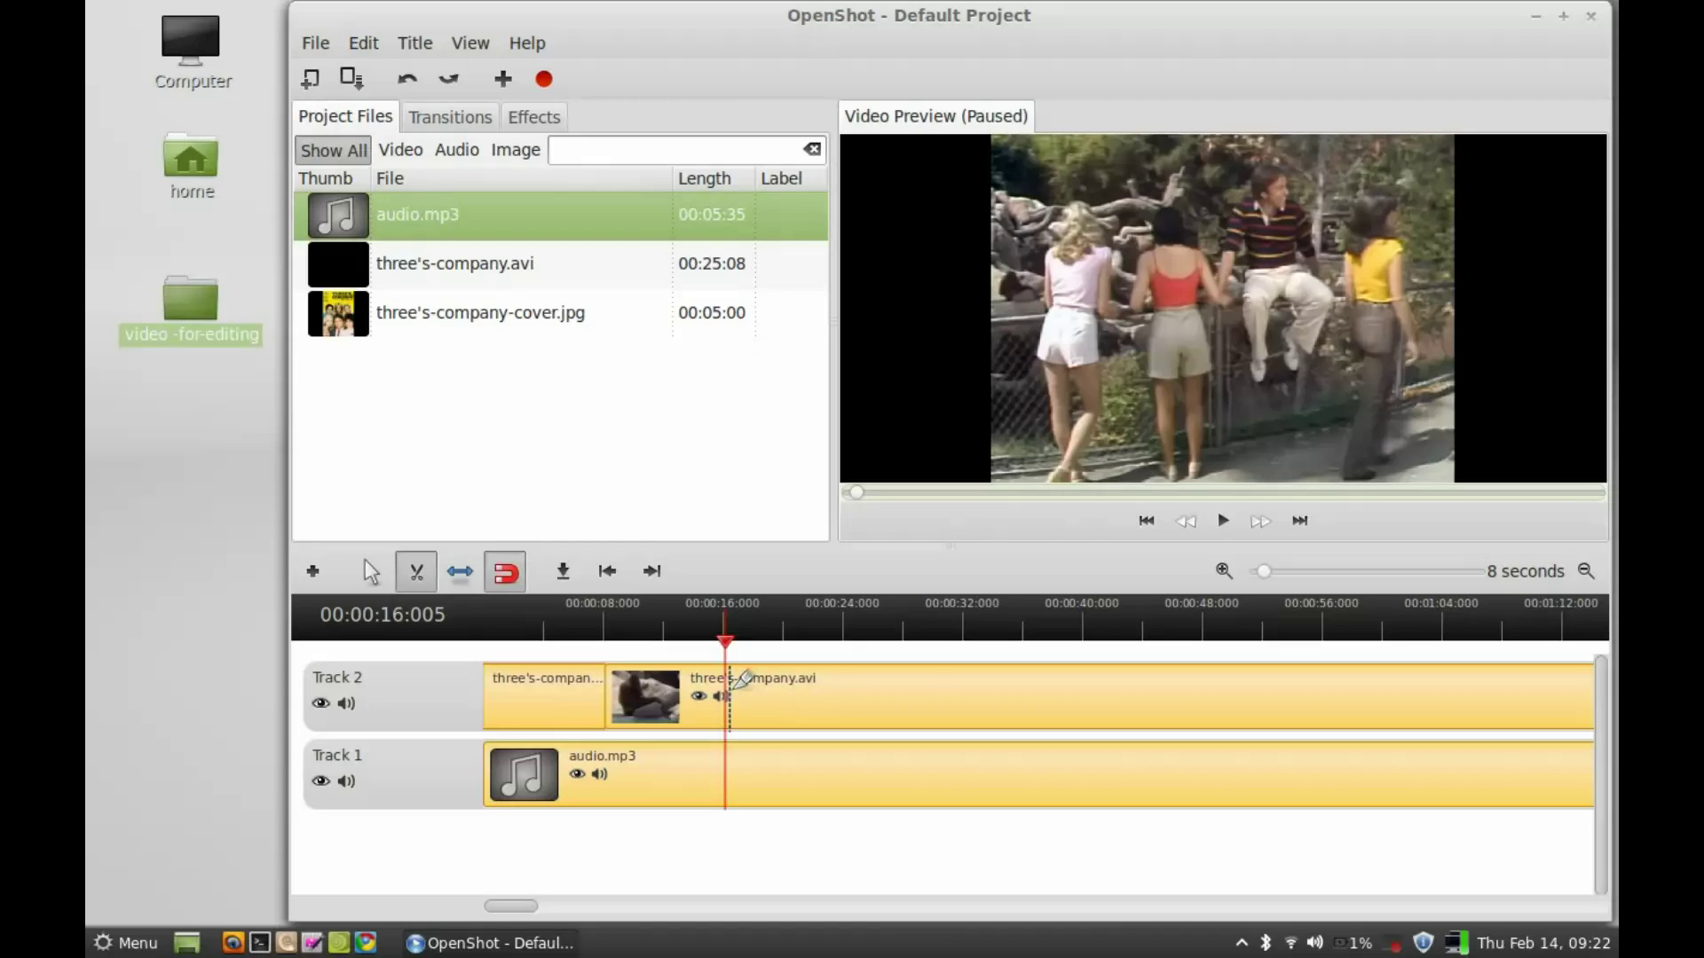
{"action": "left_click", "coordinate": [730, 694]}
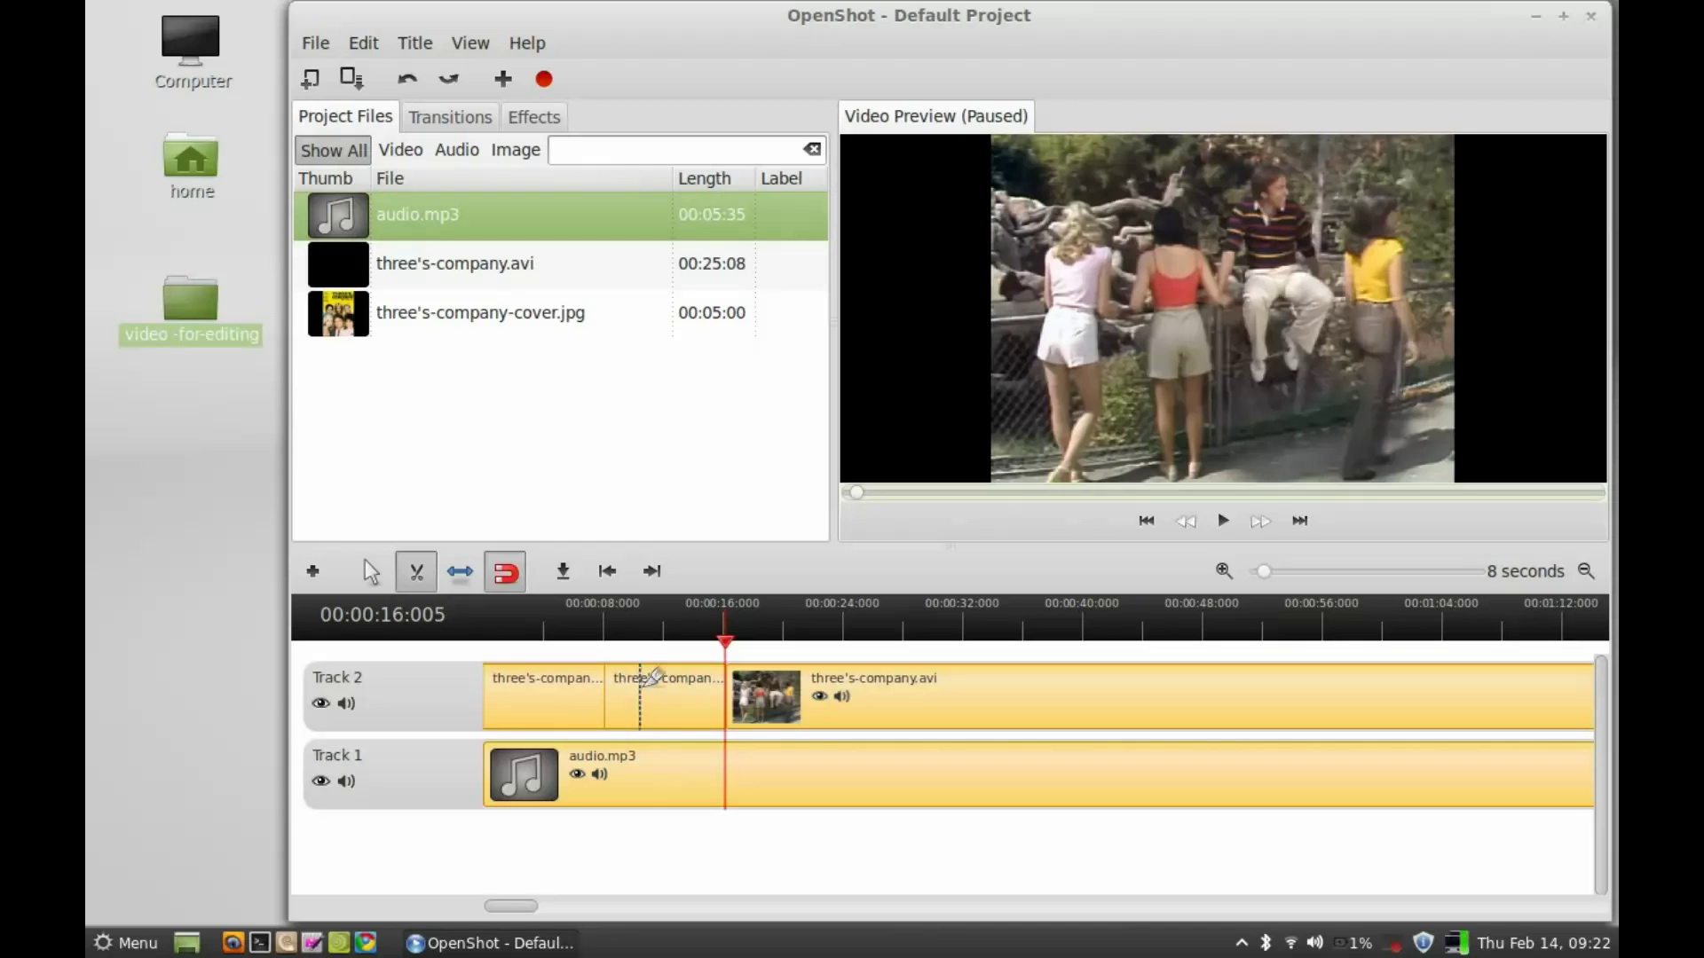
- Move the middle video piece to Track 1 and slide the last piece left to 8 seconds
{"action": "left_click", "coordinate": [373, 576]}
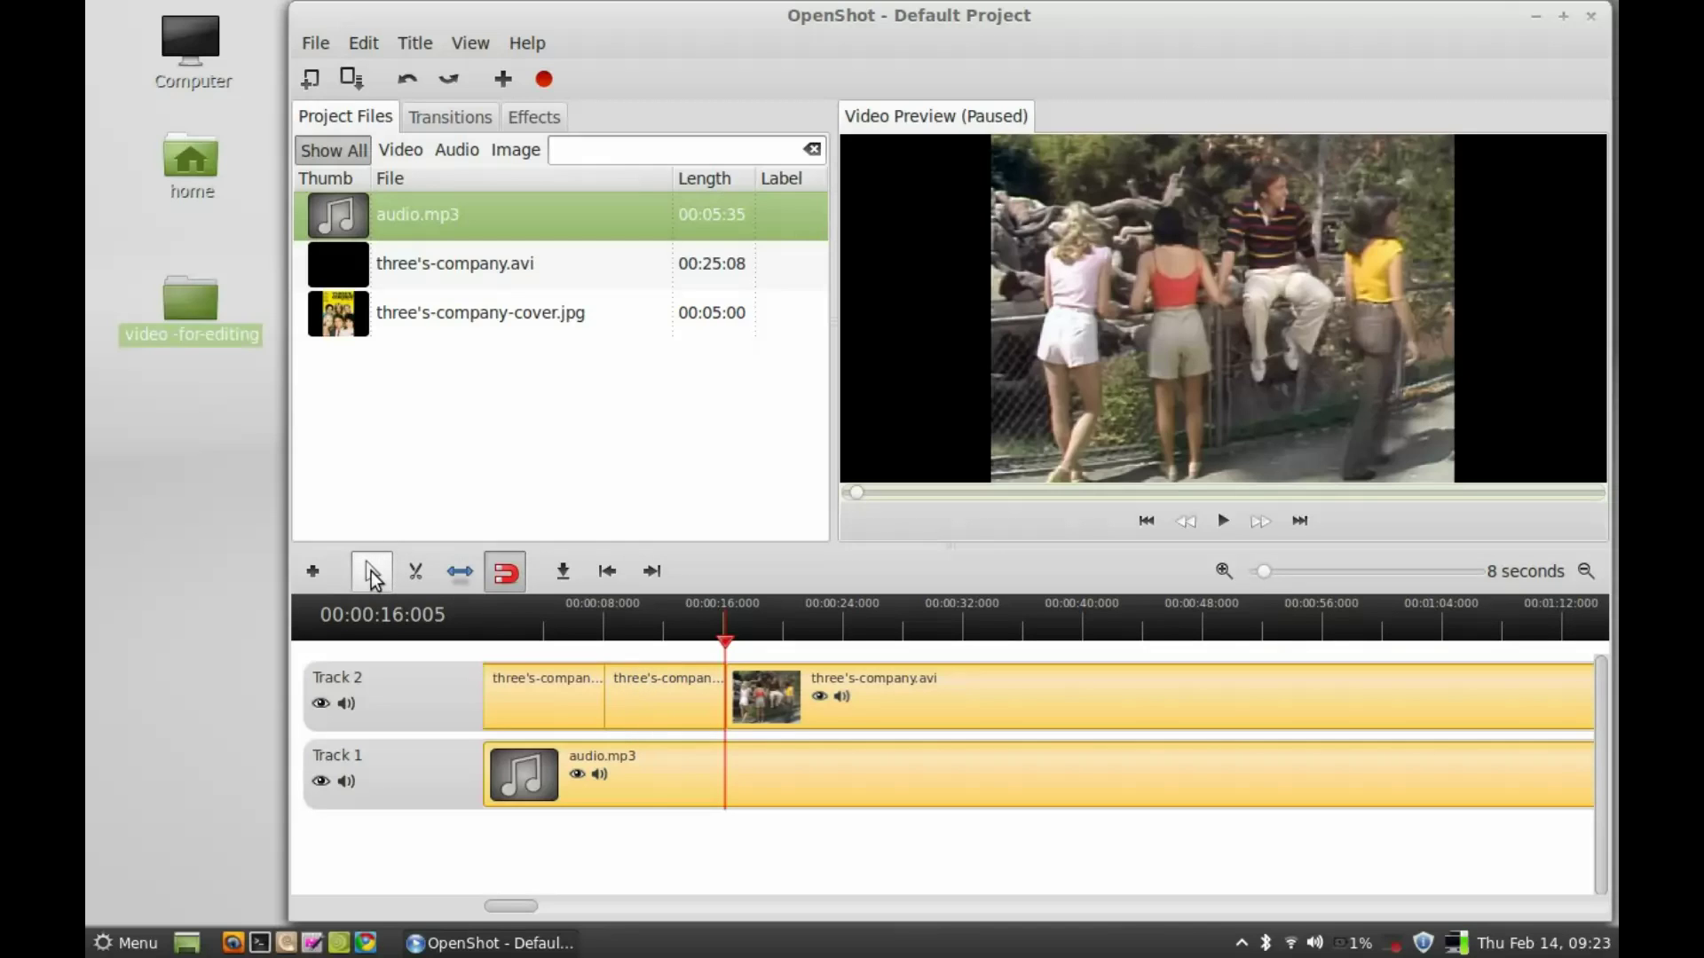
{"action": "left_click_drag", "start_coordinate": [661, 701], "coordinate": [661, 777]}
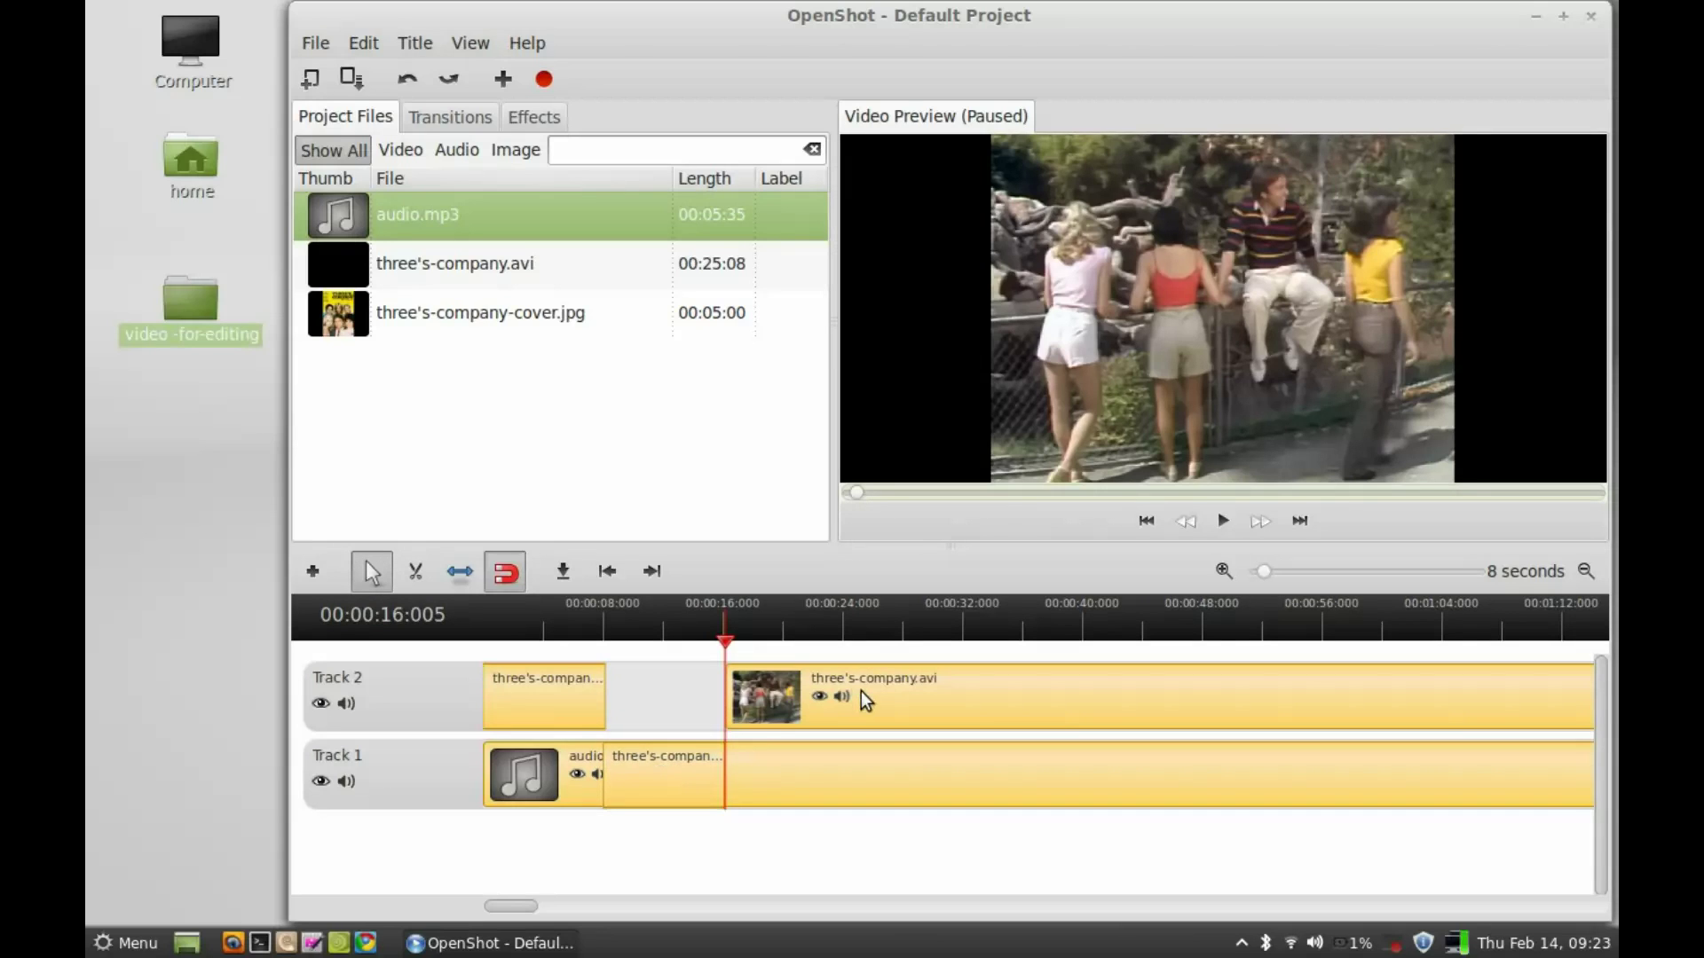
{"action": "left_click_drag", "start_coordinate": [861, 690], "coordinate": [746, 691]}
- Nudge the last piece slightly right, then play from about 5 seconds and pause at 00:00:09:021
{"action": "left_click", "coordinate": [671, 638]}
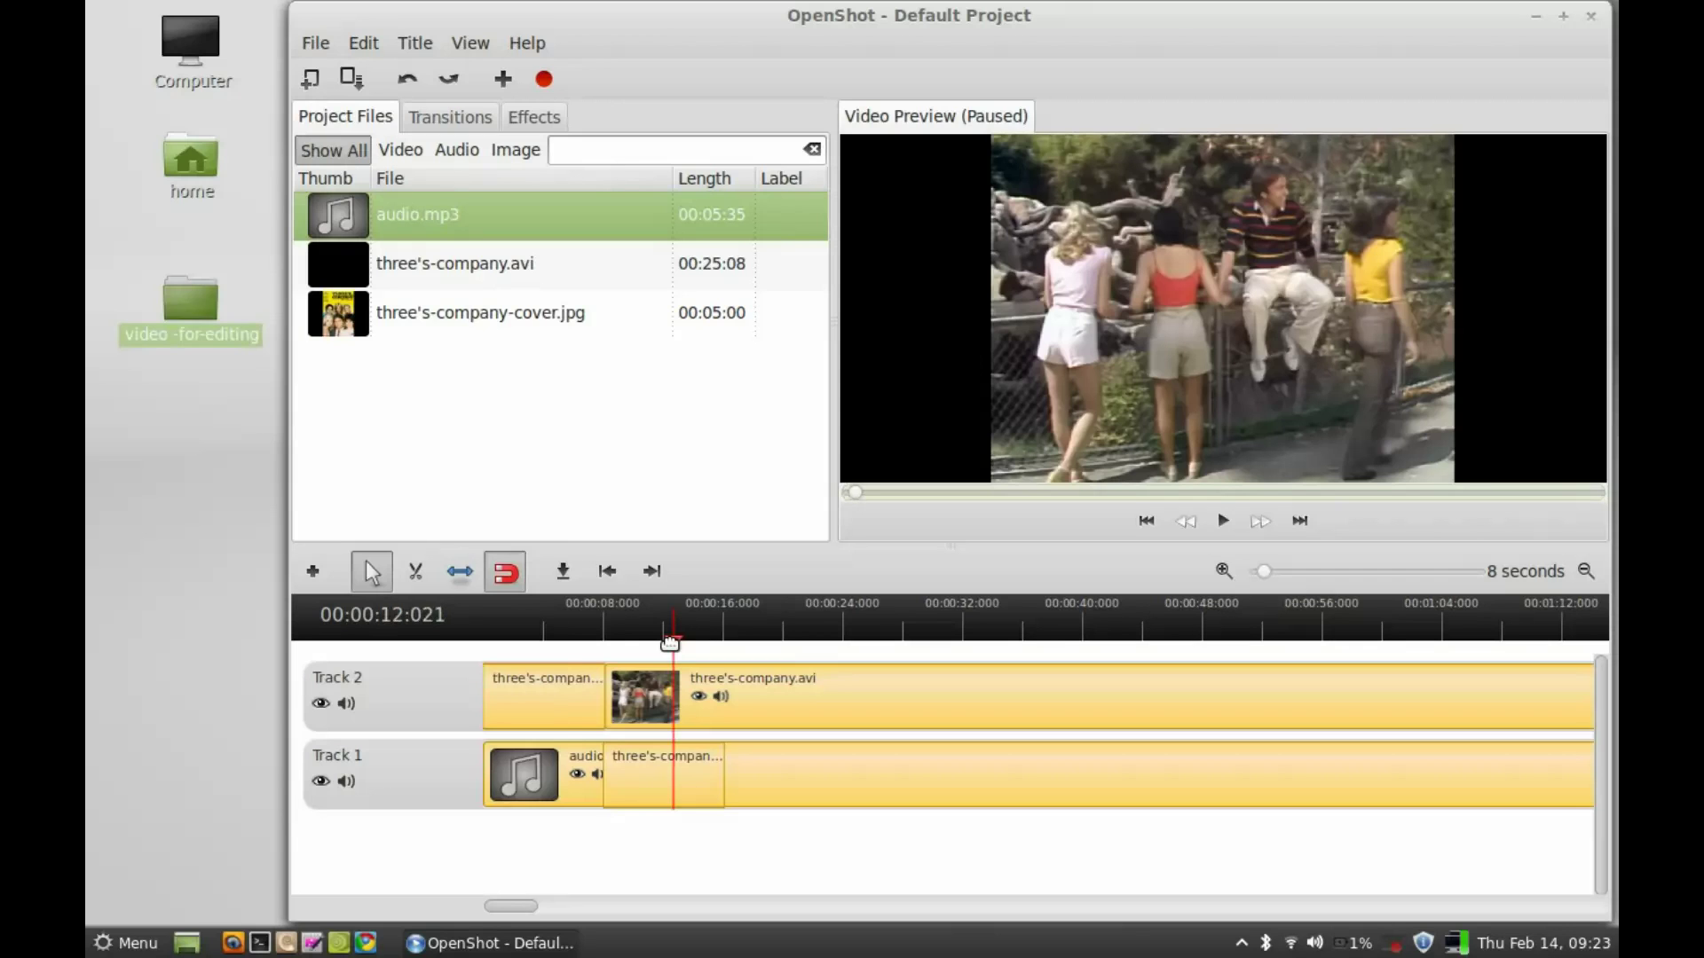
{"action": "left_click_drag", "start_coordinate": [669, 642], "coordinate": [561, 647]}
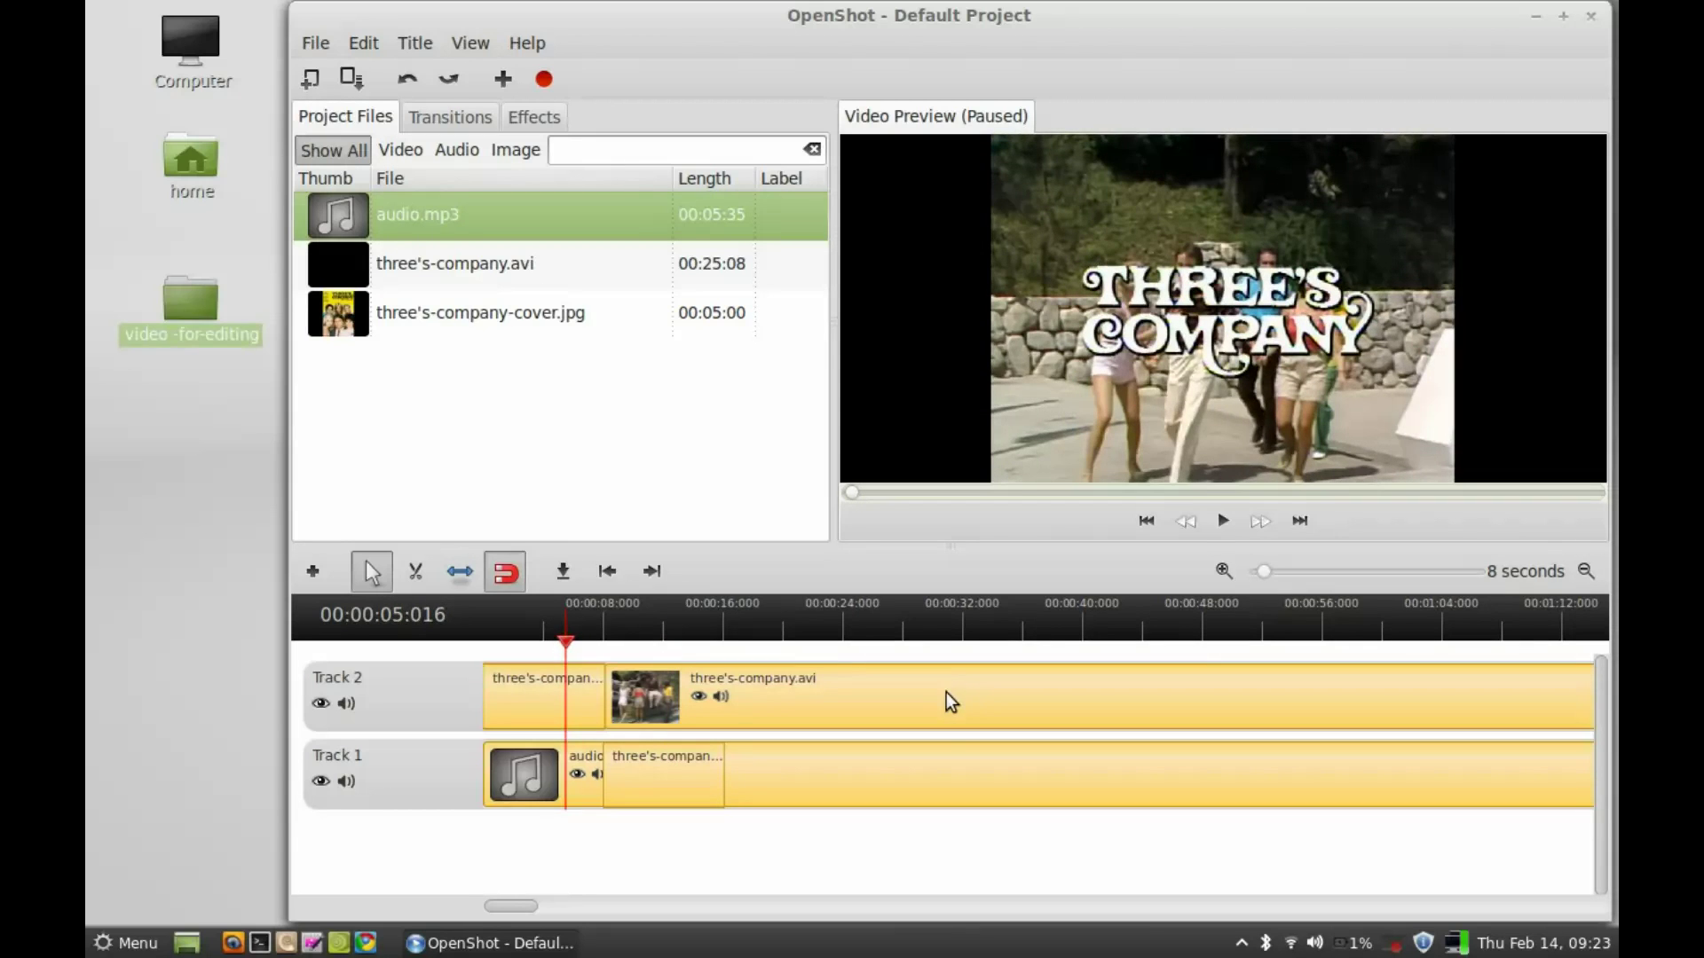
{"action": "left_click_drag", "start_coordinate": [945, 693], "coordinate": [889, 693]}
{"action": "key", "text": "space"}
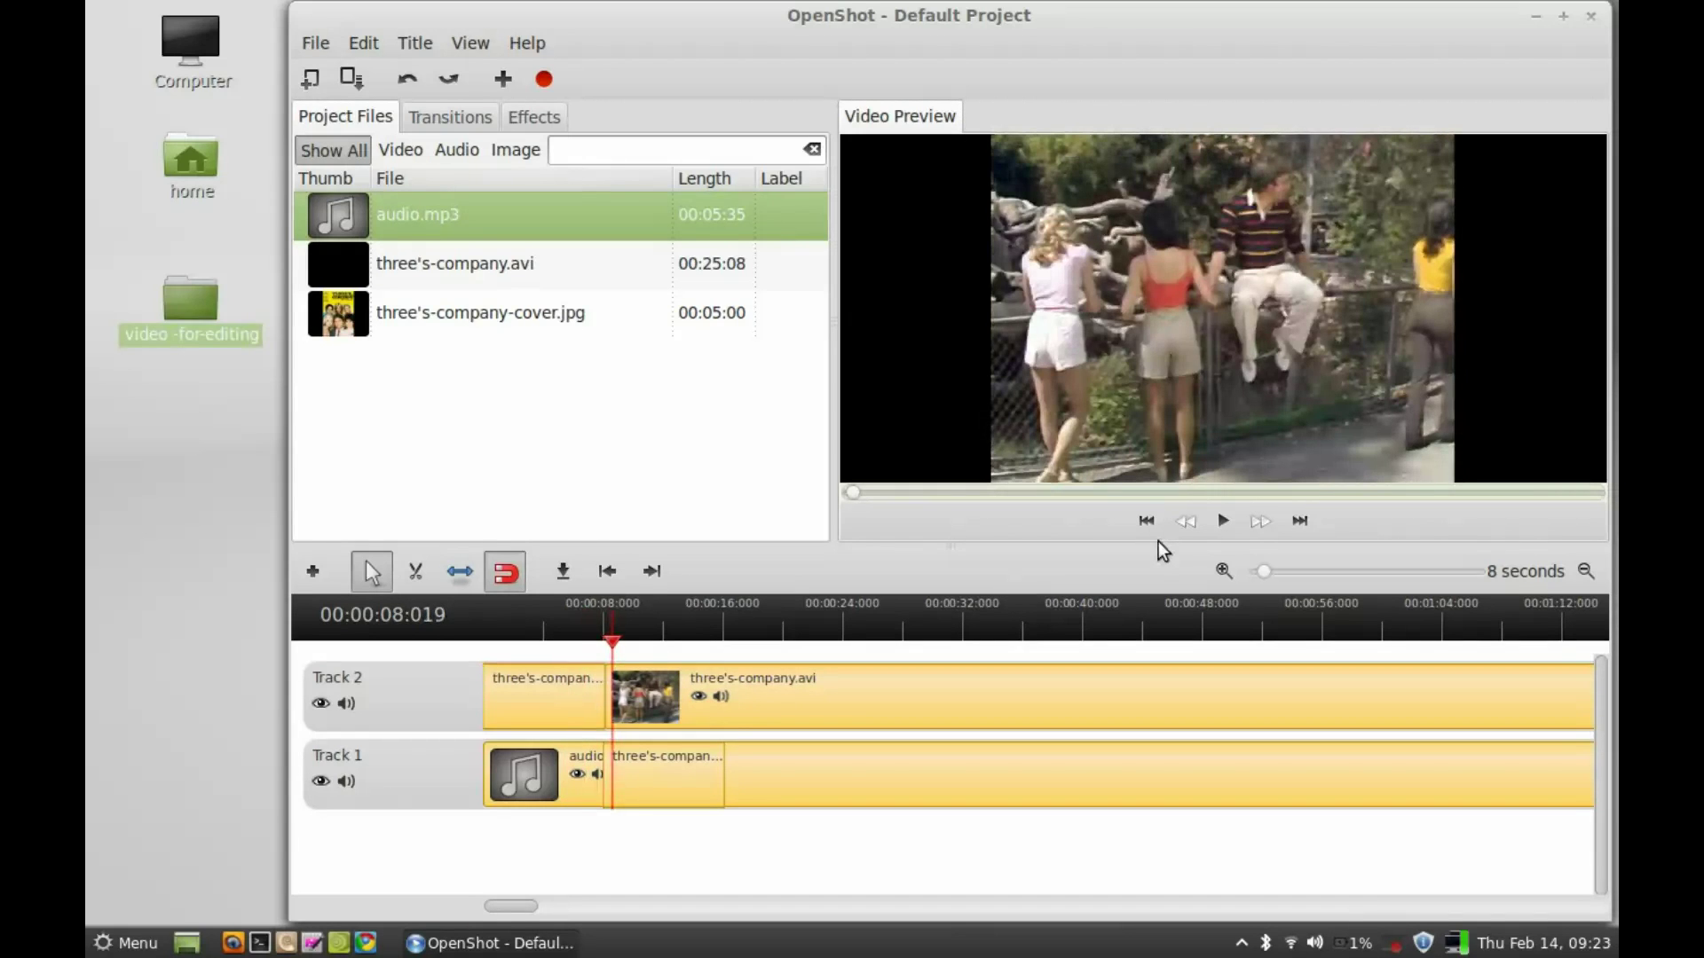
{"action": "key", "text": "space"}
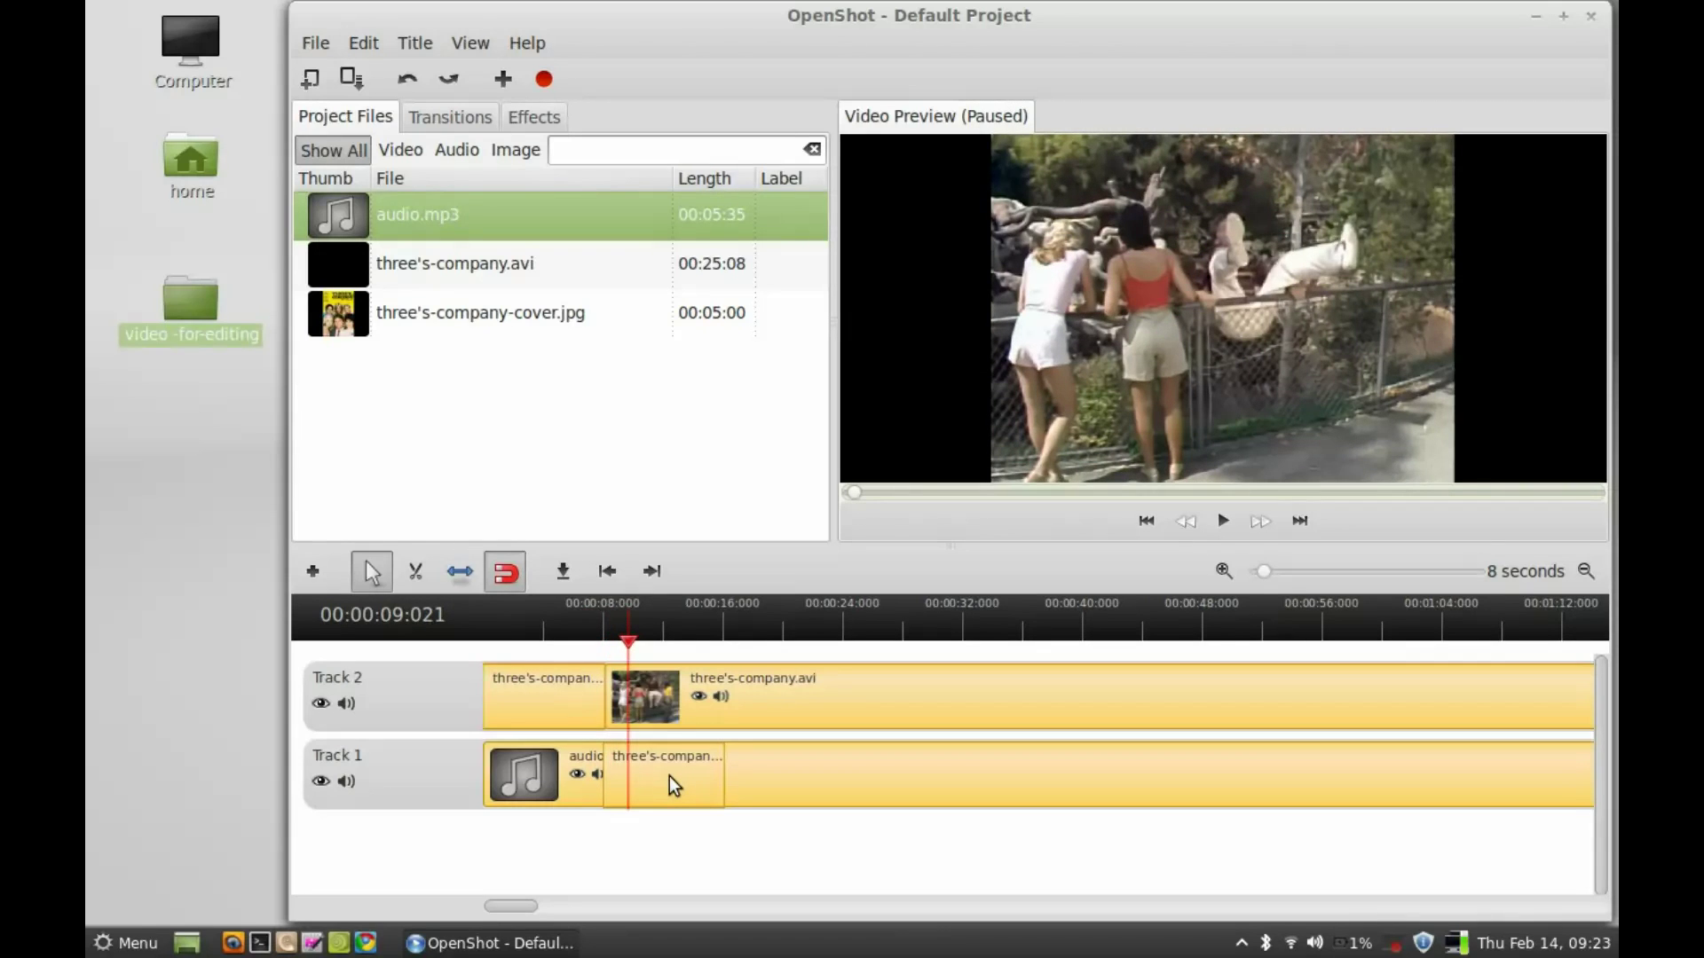
- Delete the video piece from Track 1 and return the playhead to 00:00:00:000
{"action": "right_click", "coordinate": [669, 775]}
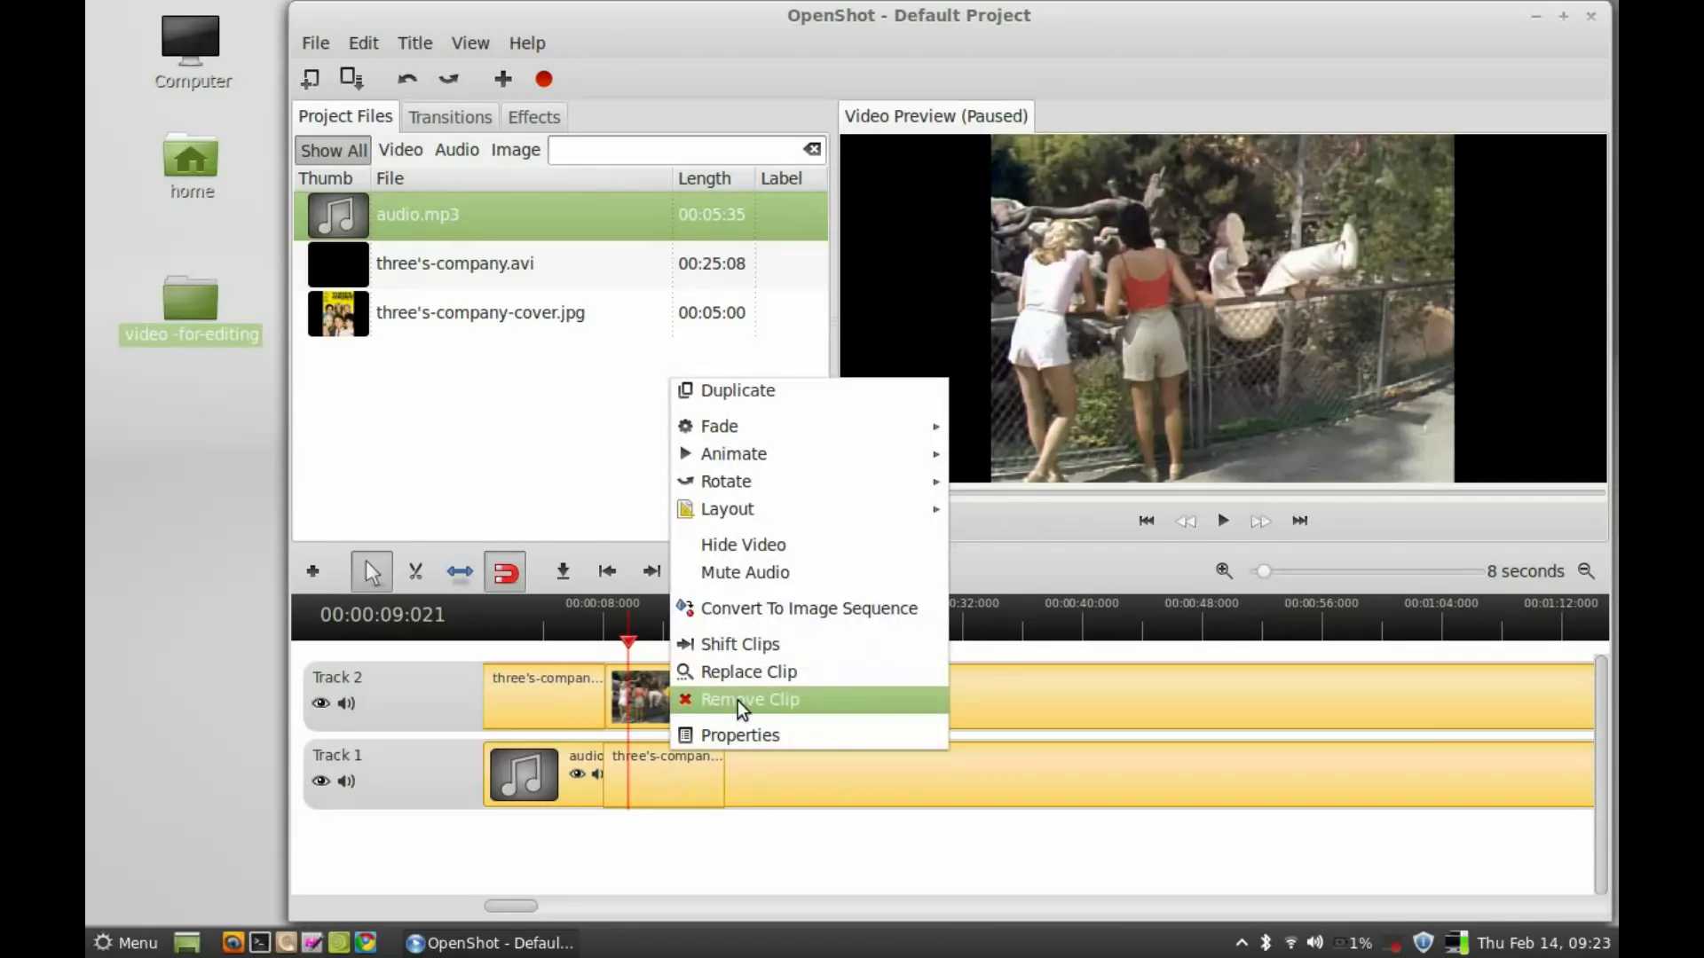
{"action": "left_click", "coordinate": [738, 700]}
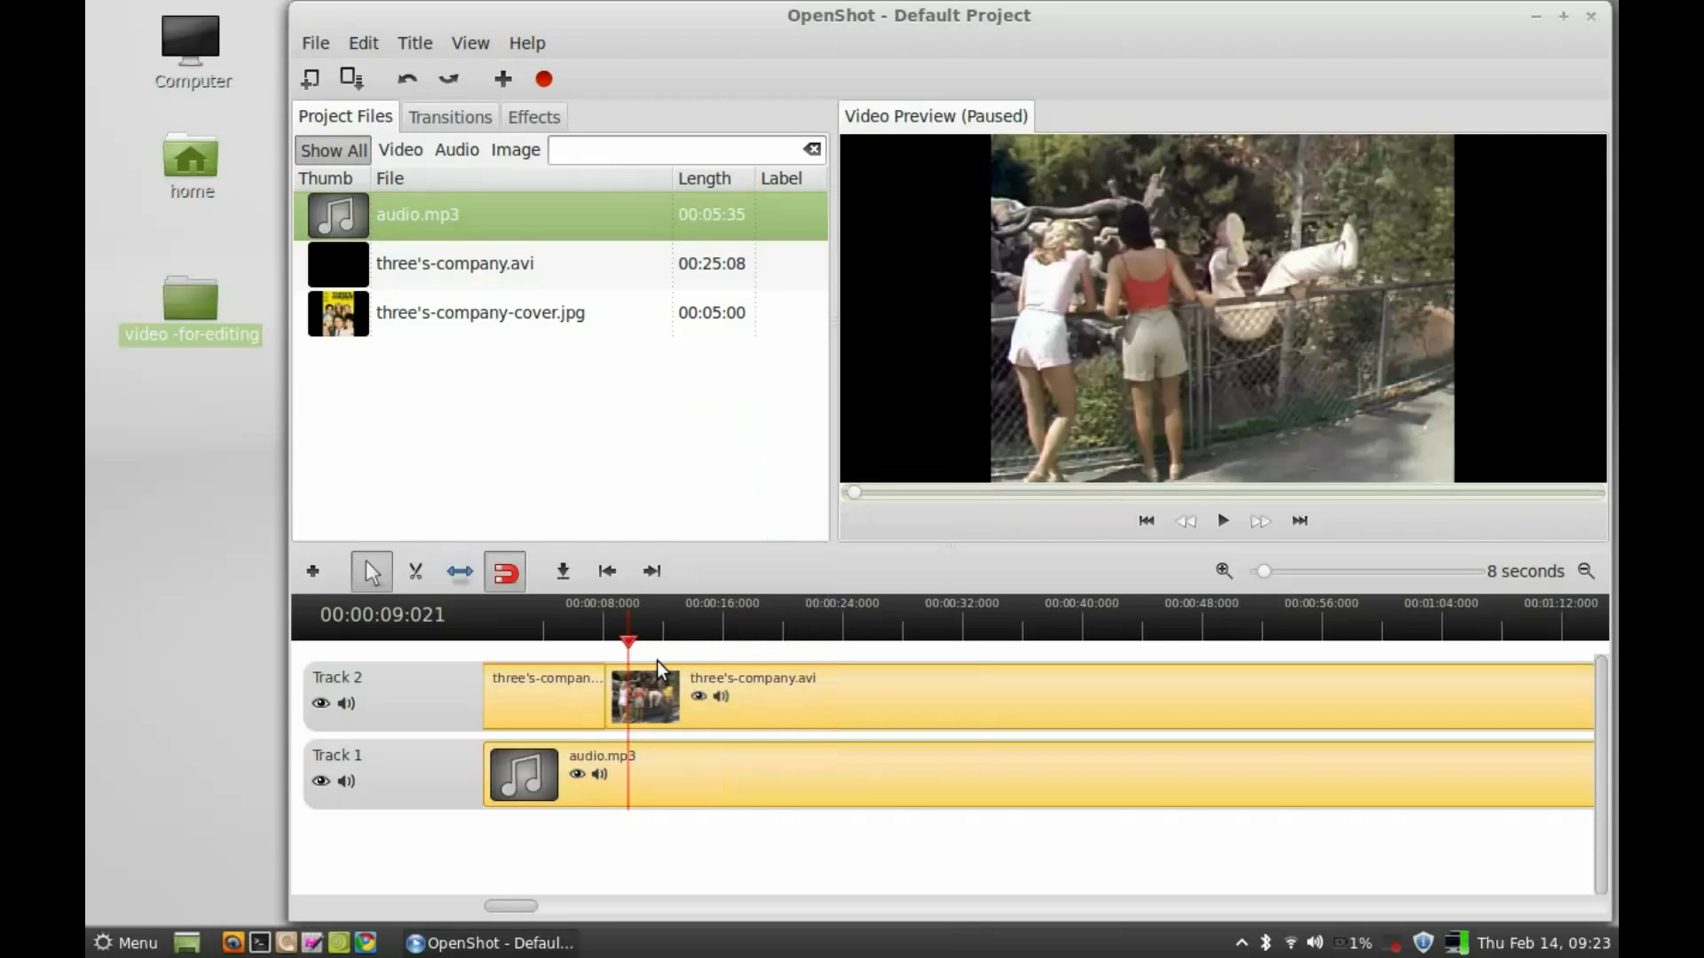
{"action": "left_click", "coordinate": [583, 635]}
{"action": "left_click_drag", "start_coordinate": [574, 652], "coordinate": [483, 641]}
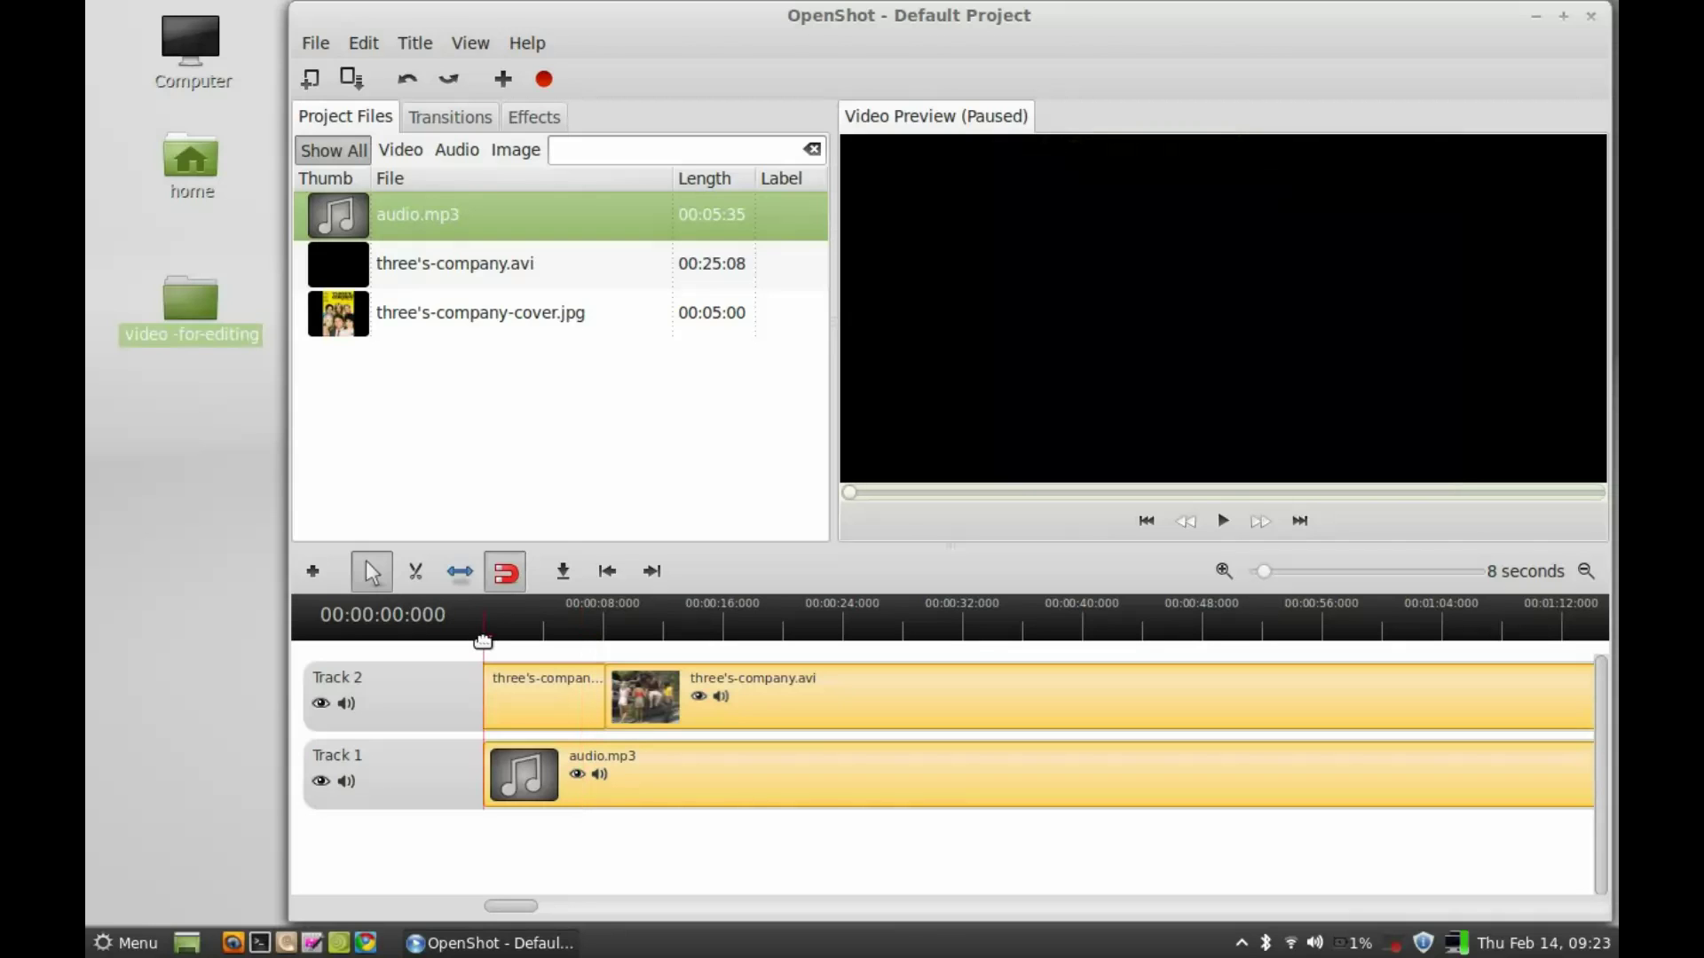
{"action": "left_click_drag", "start_coordinate": [483, 640], "coordinate": [492, 641]}
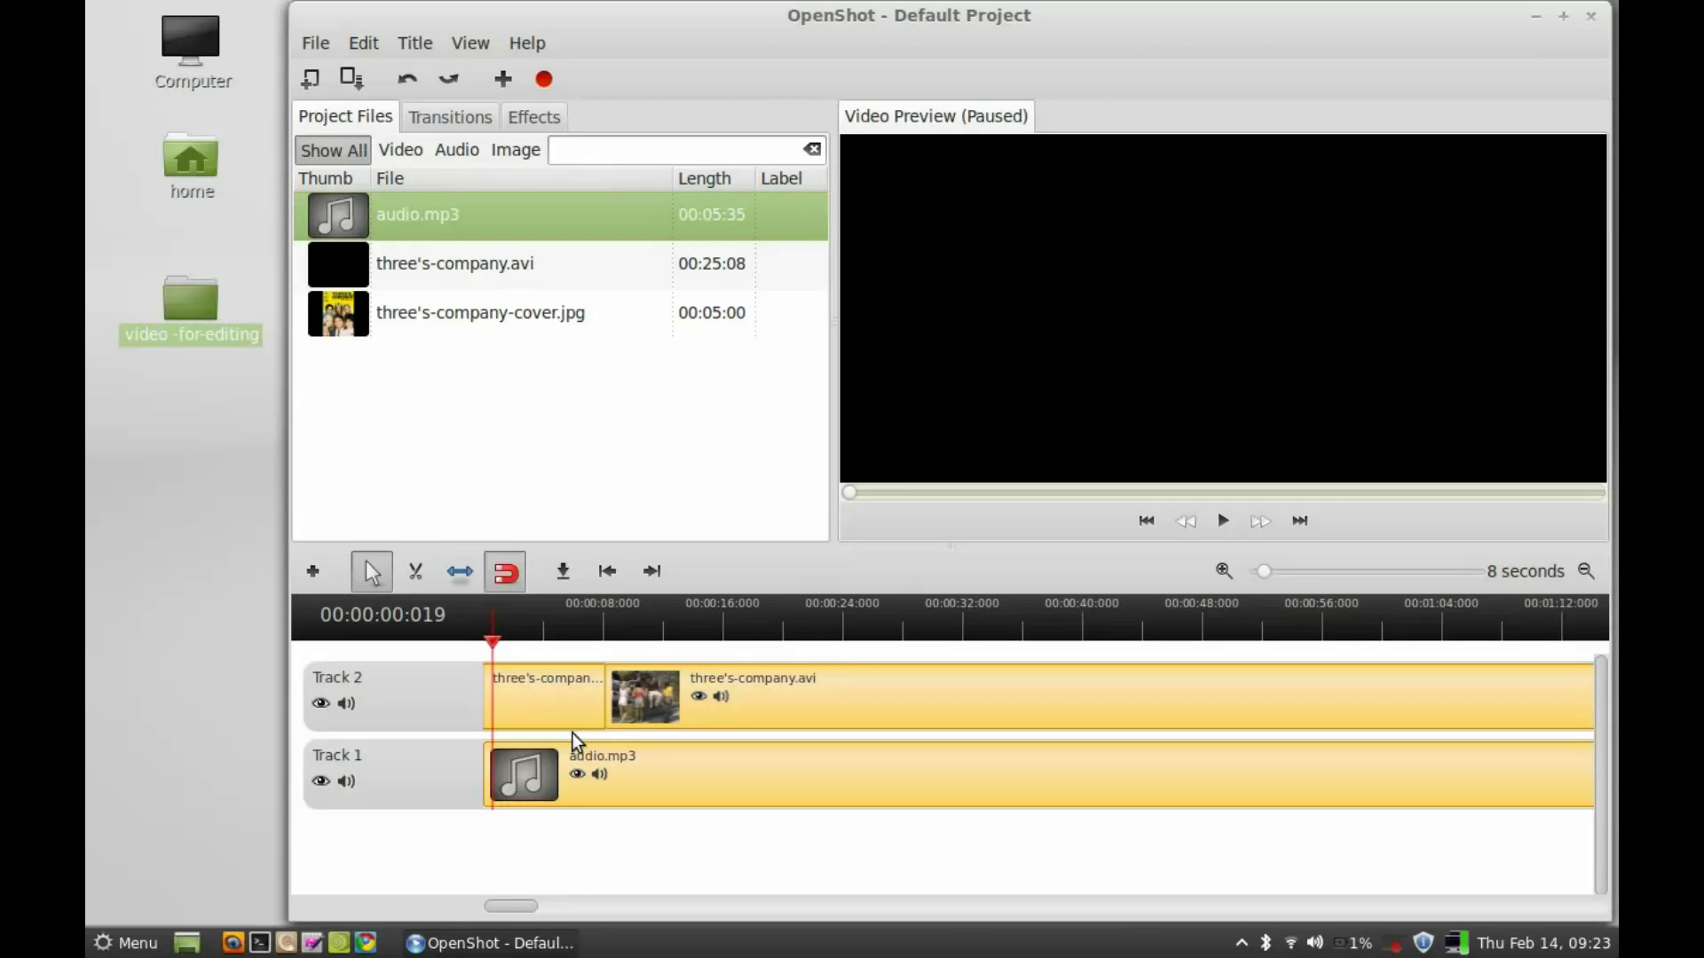
{"action": "left_click_drag", "start_coordinate": [492, 640], "coordinate": [496, 698]}
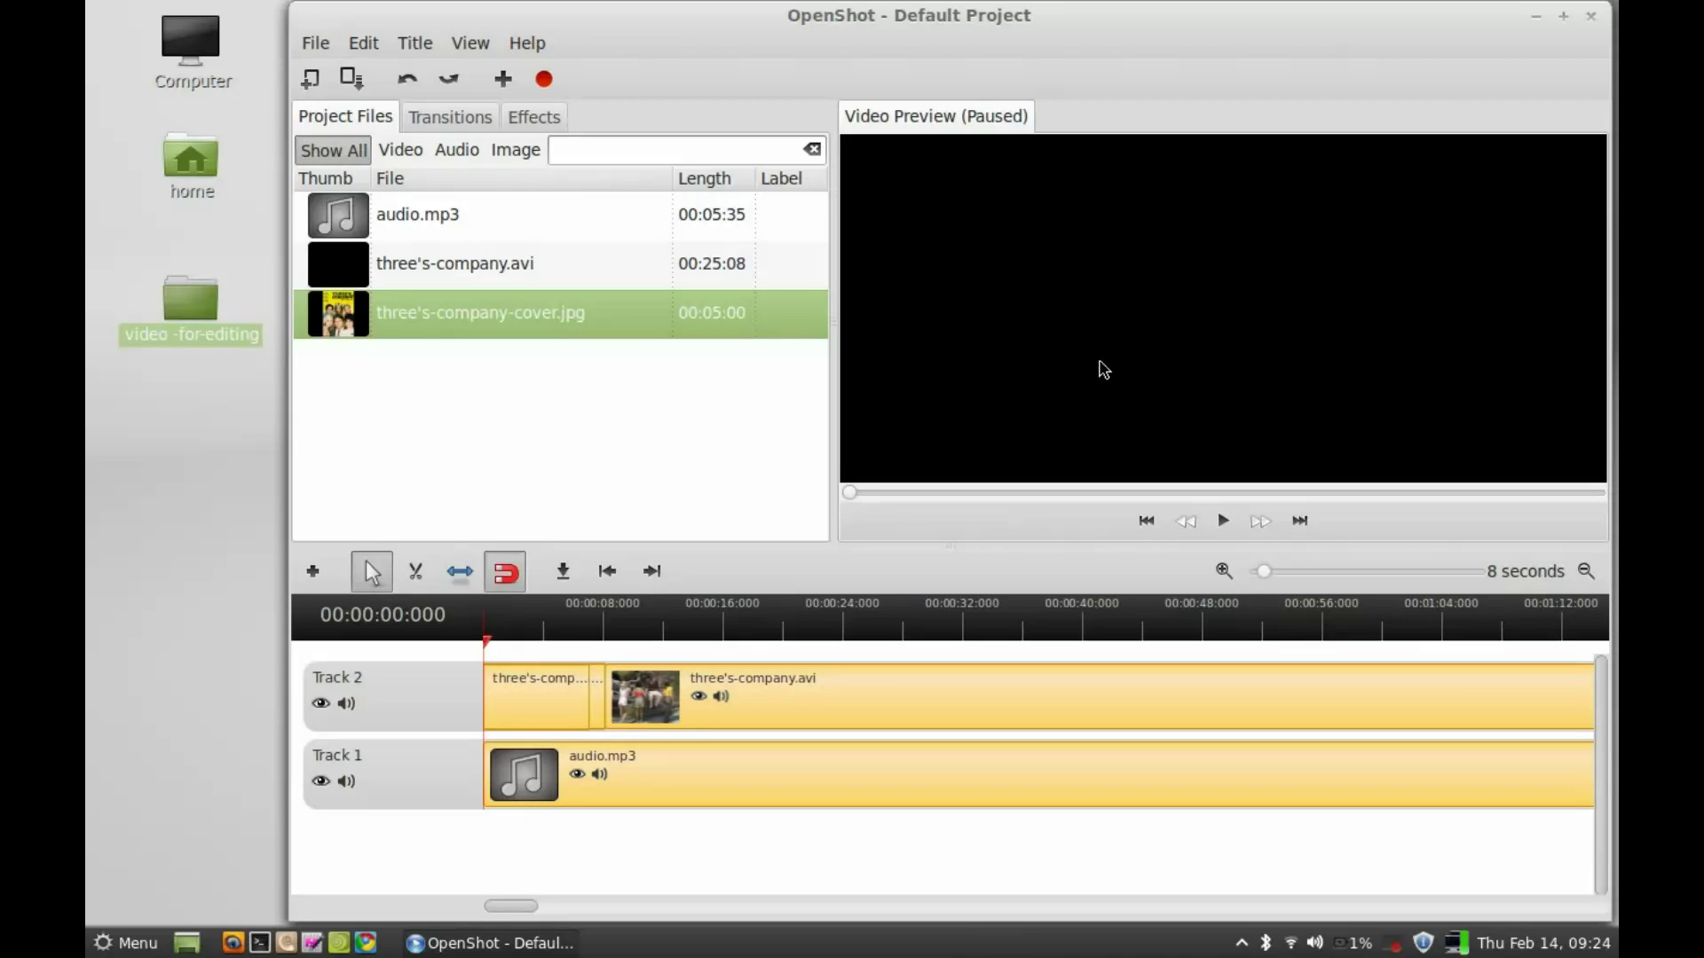
- Play the timeline from the start, past the cover image into the episode, pausing at 00:00:17
{"action": "left_click", "coordinate": [1223, 521]}
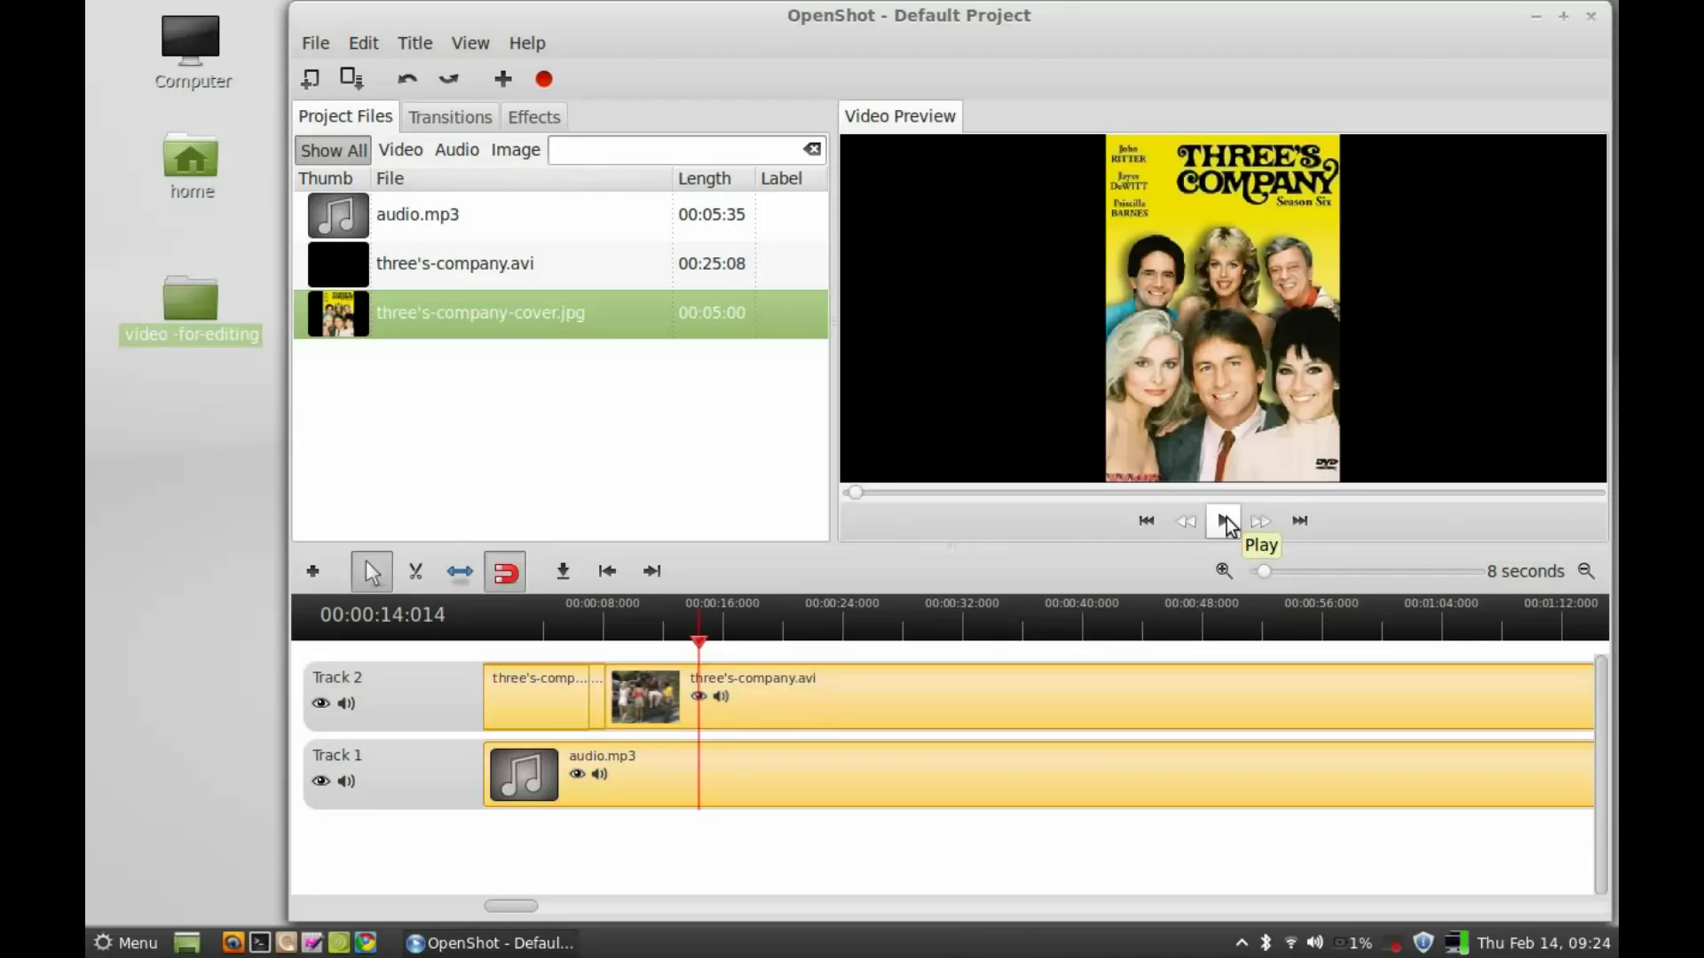
{"action": "left_click", "coordinate": [1224, 522]}
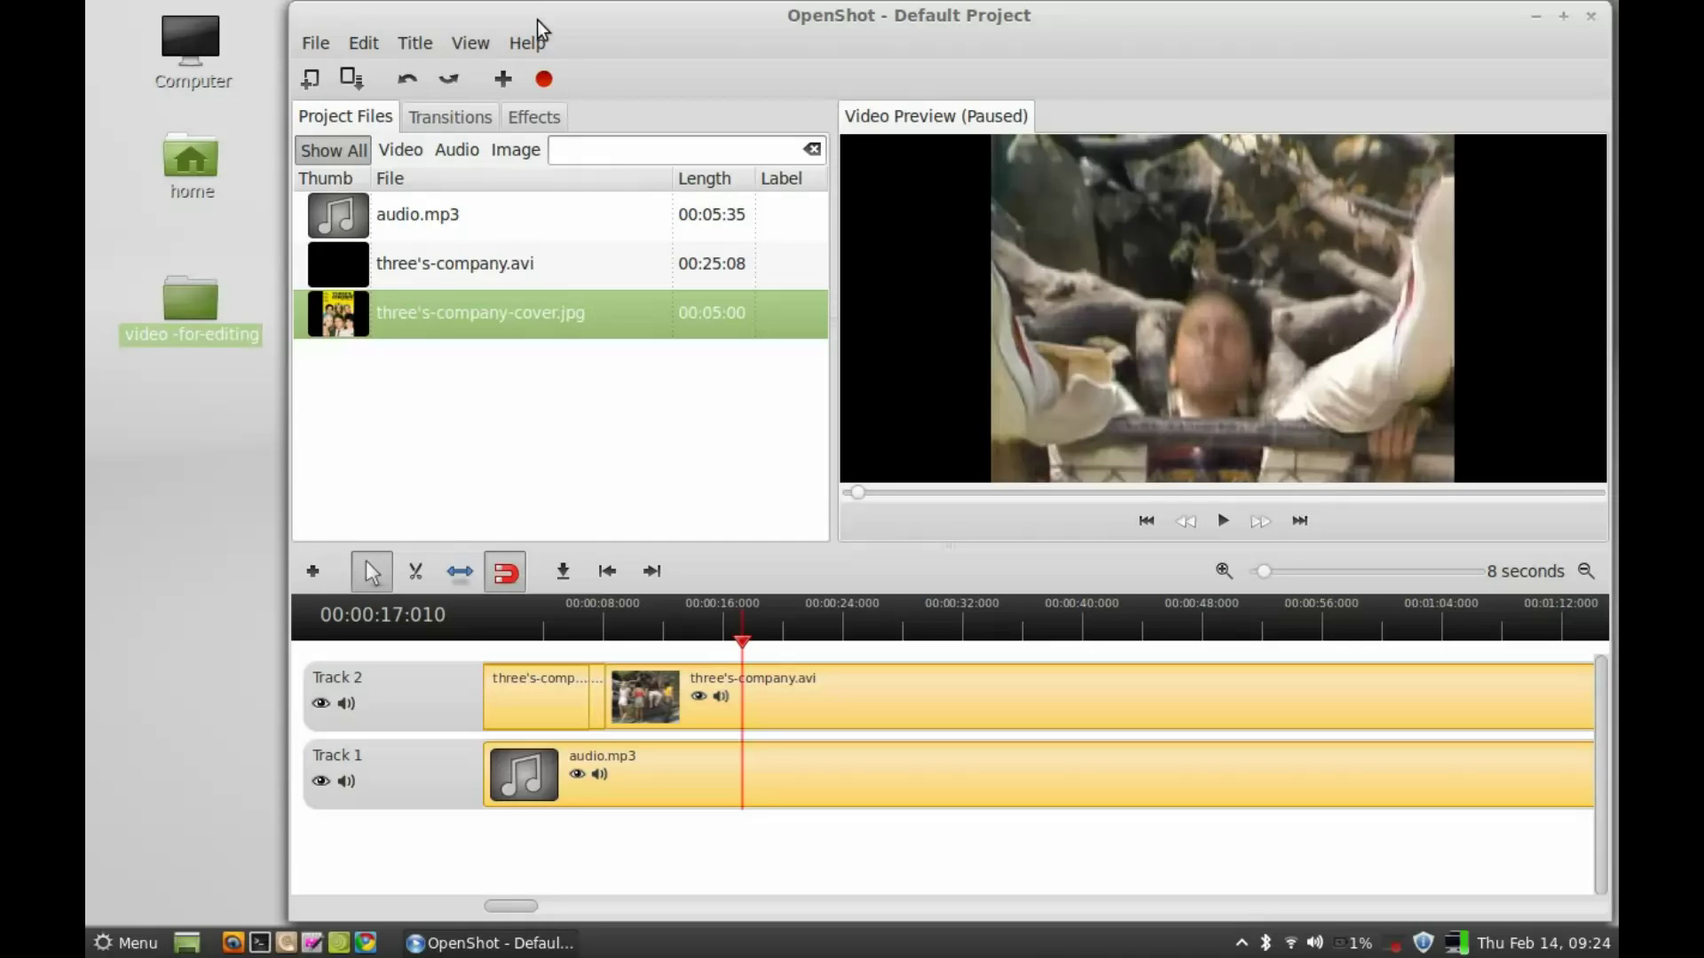
{"action": "left_click_drag", "start_coordinate": [536, 20], "coordinate": [589, 26]}
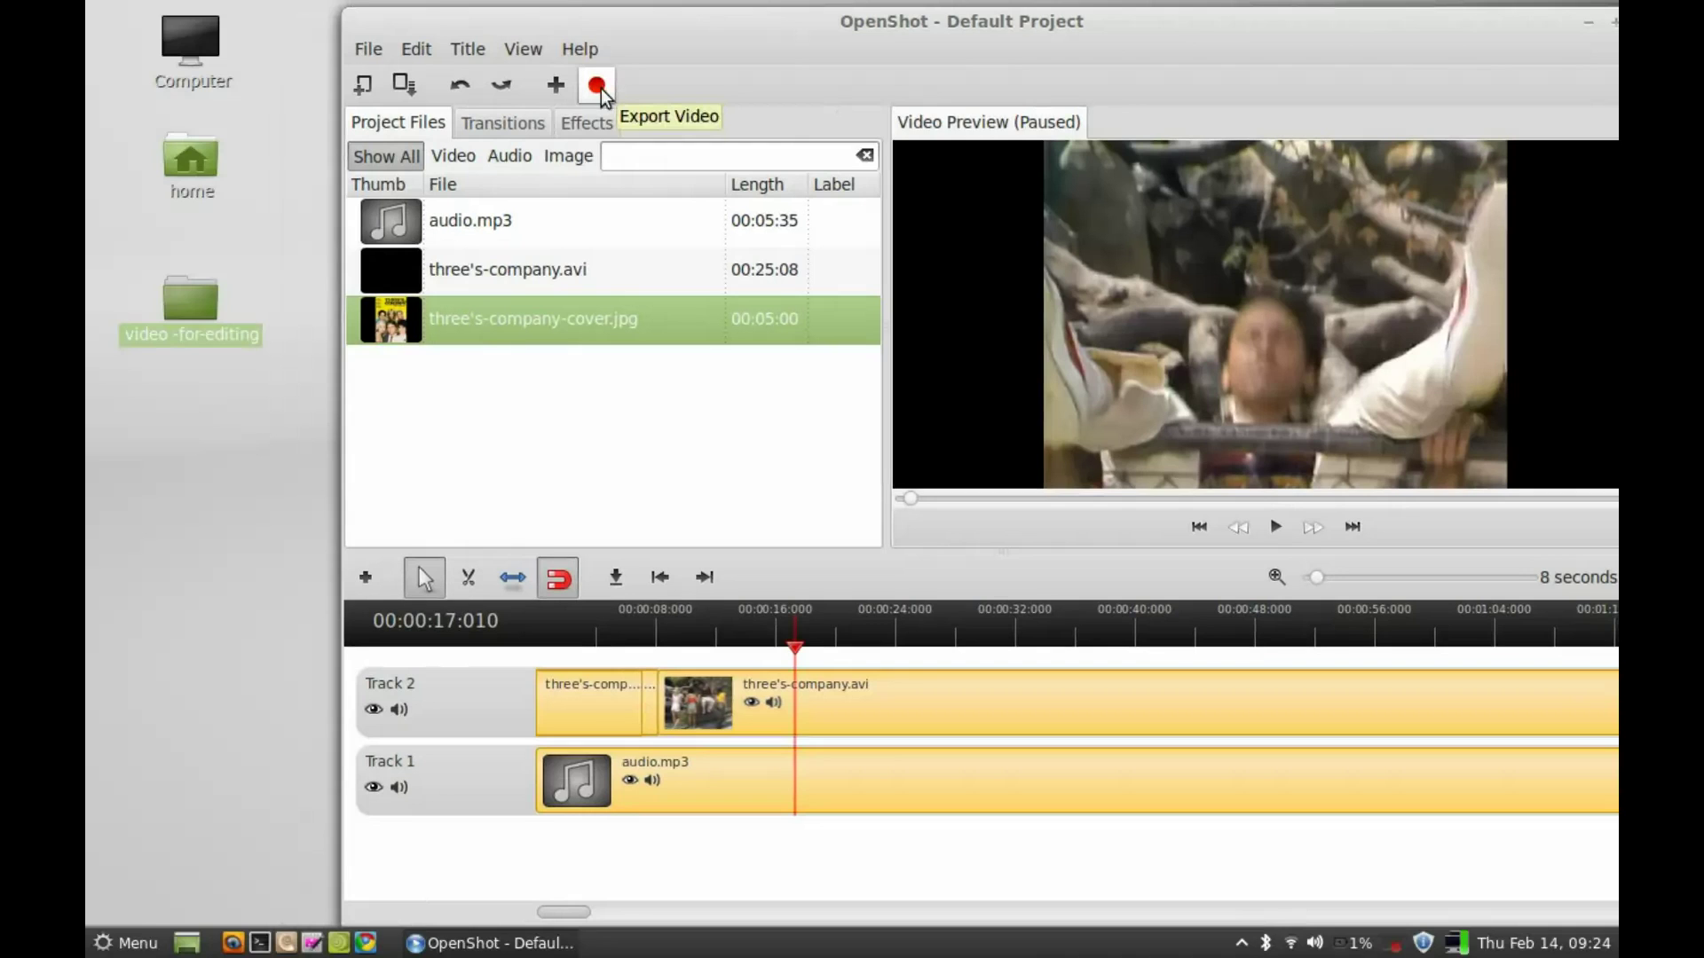
- Open the export settings and rename the output file to Myvideo
{"action": "left_click", "coordinate": [597, 86]}
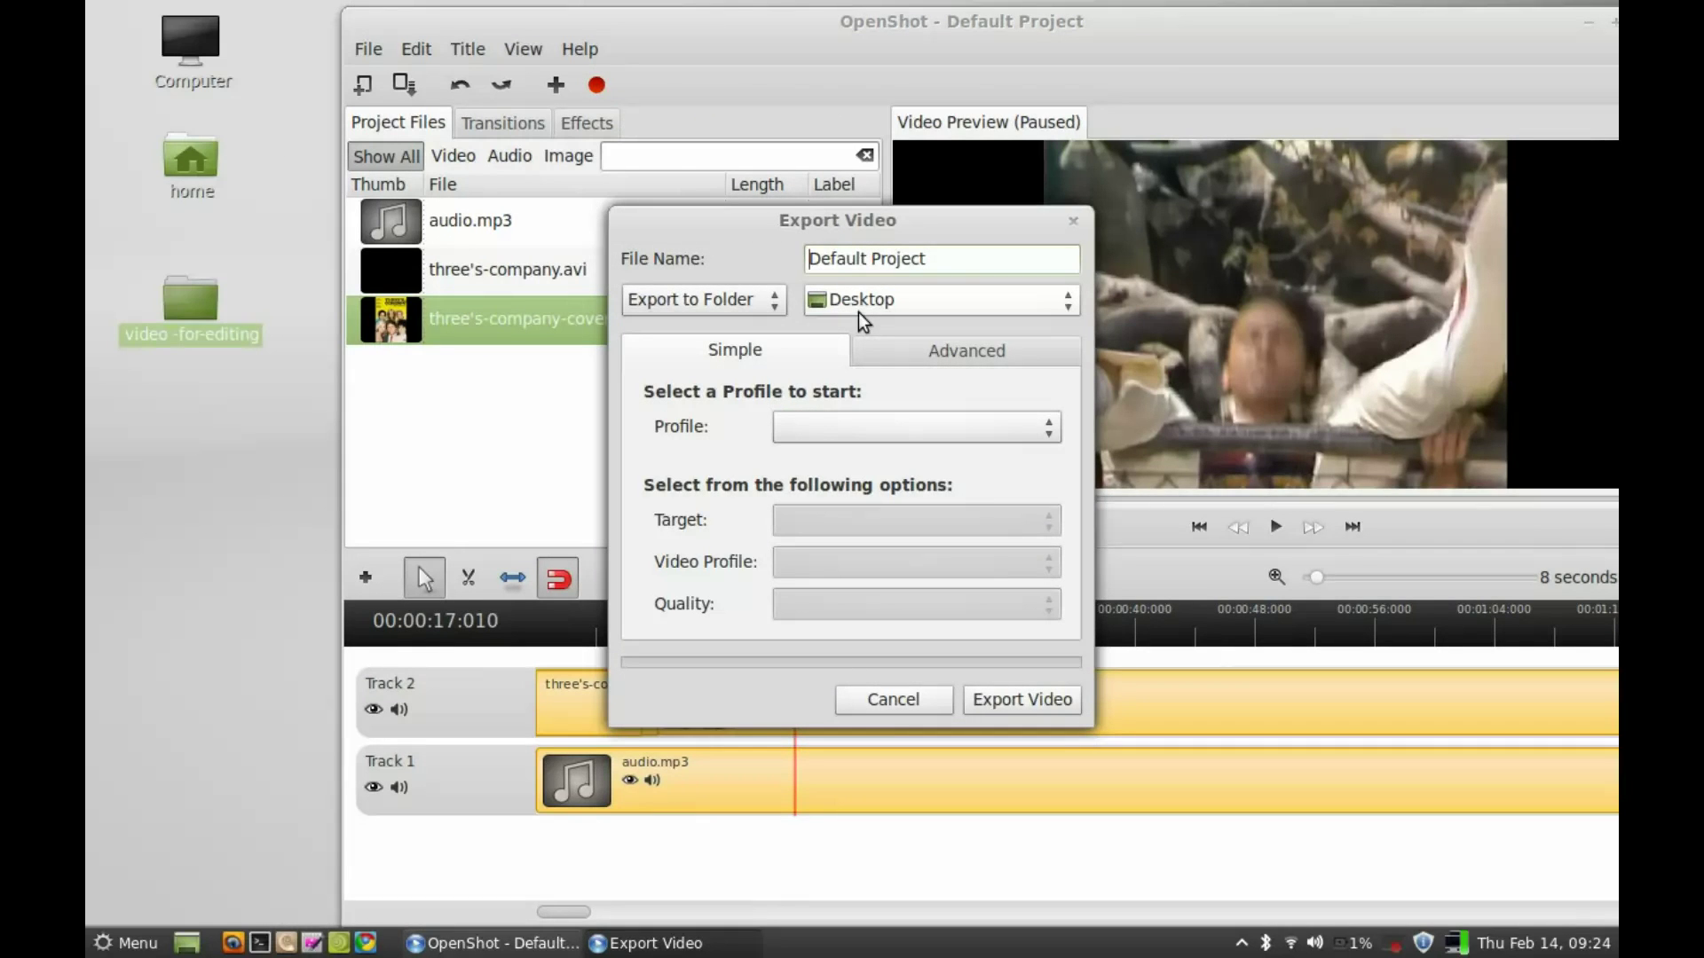
{"action": "left_click", "coordinate": [946, 262]}
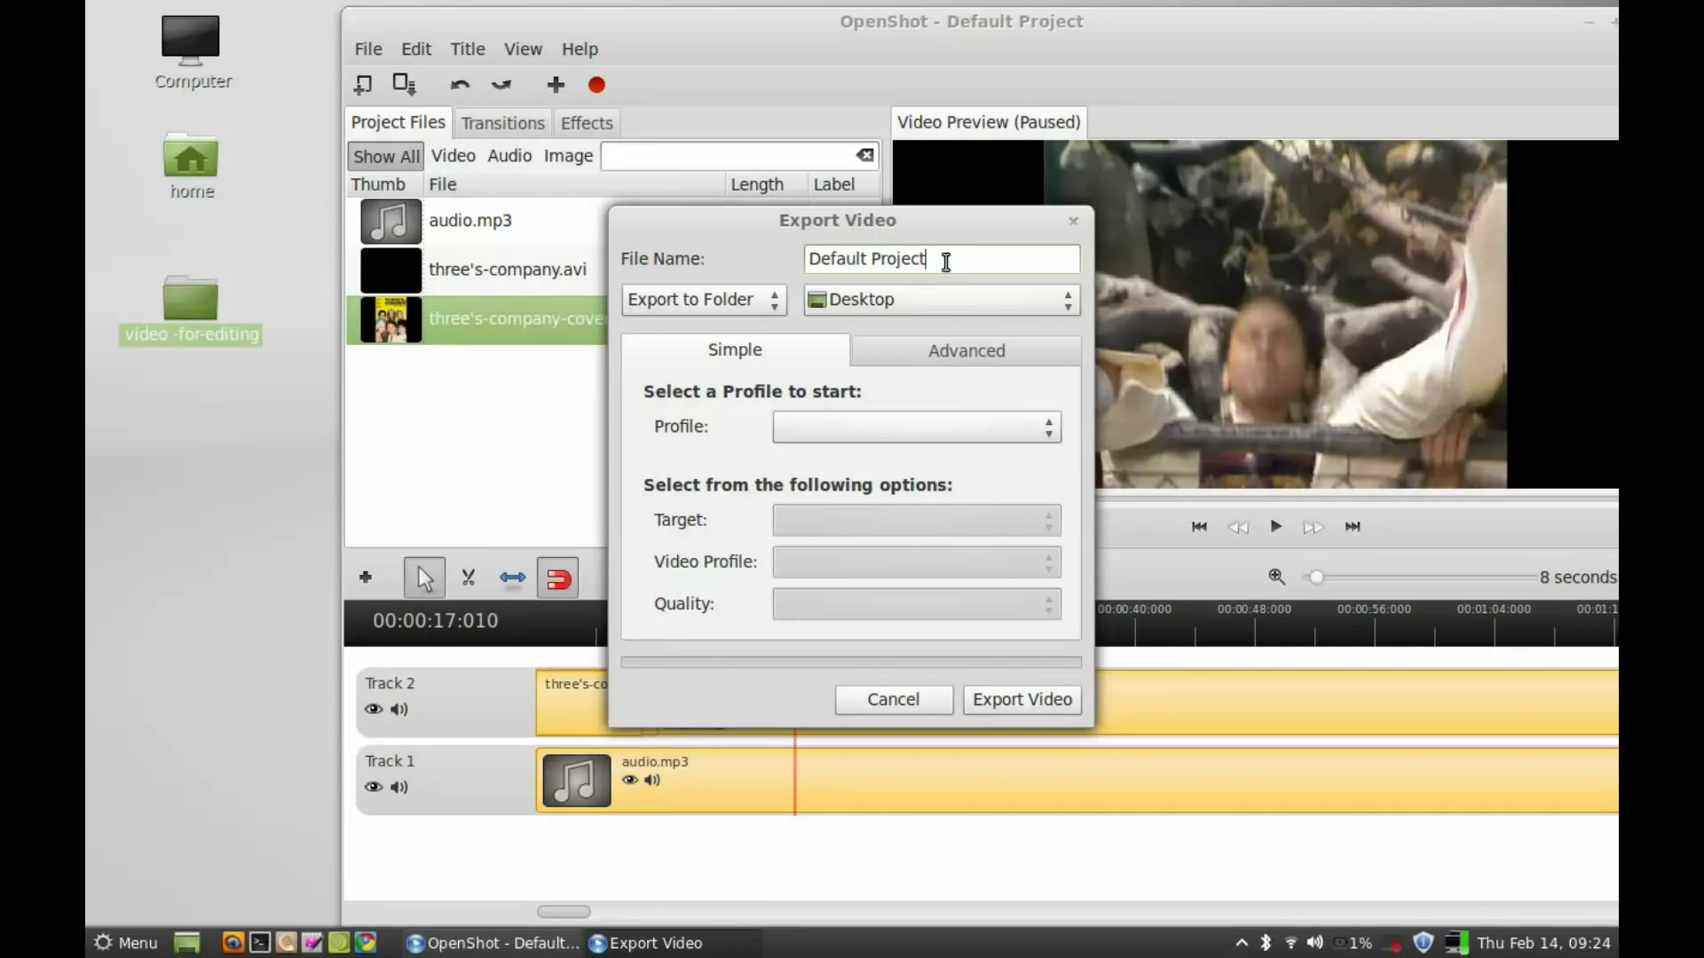
{"action": "key", "text": "ctrl+a"}
{"action": "type", "text": "M"}
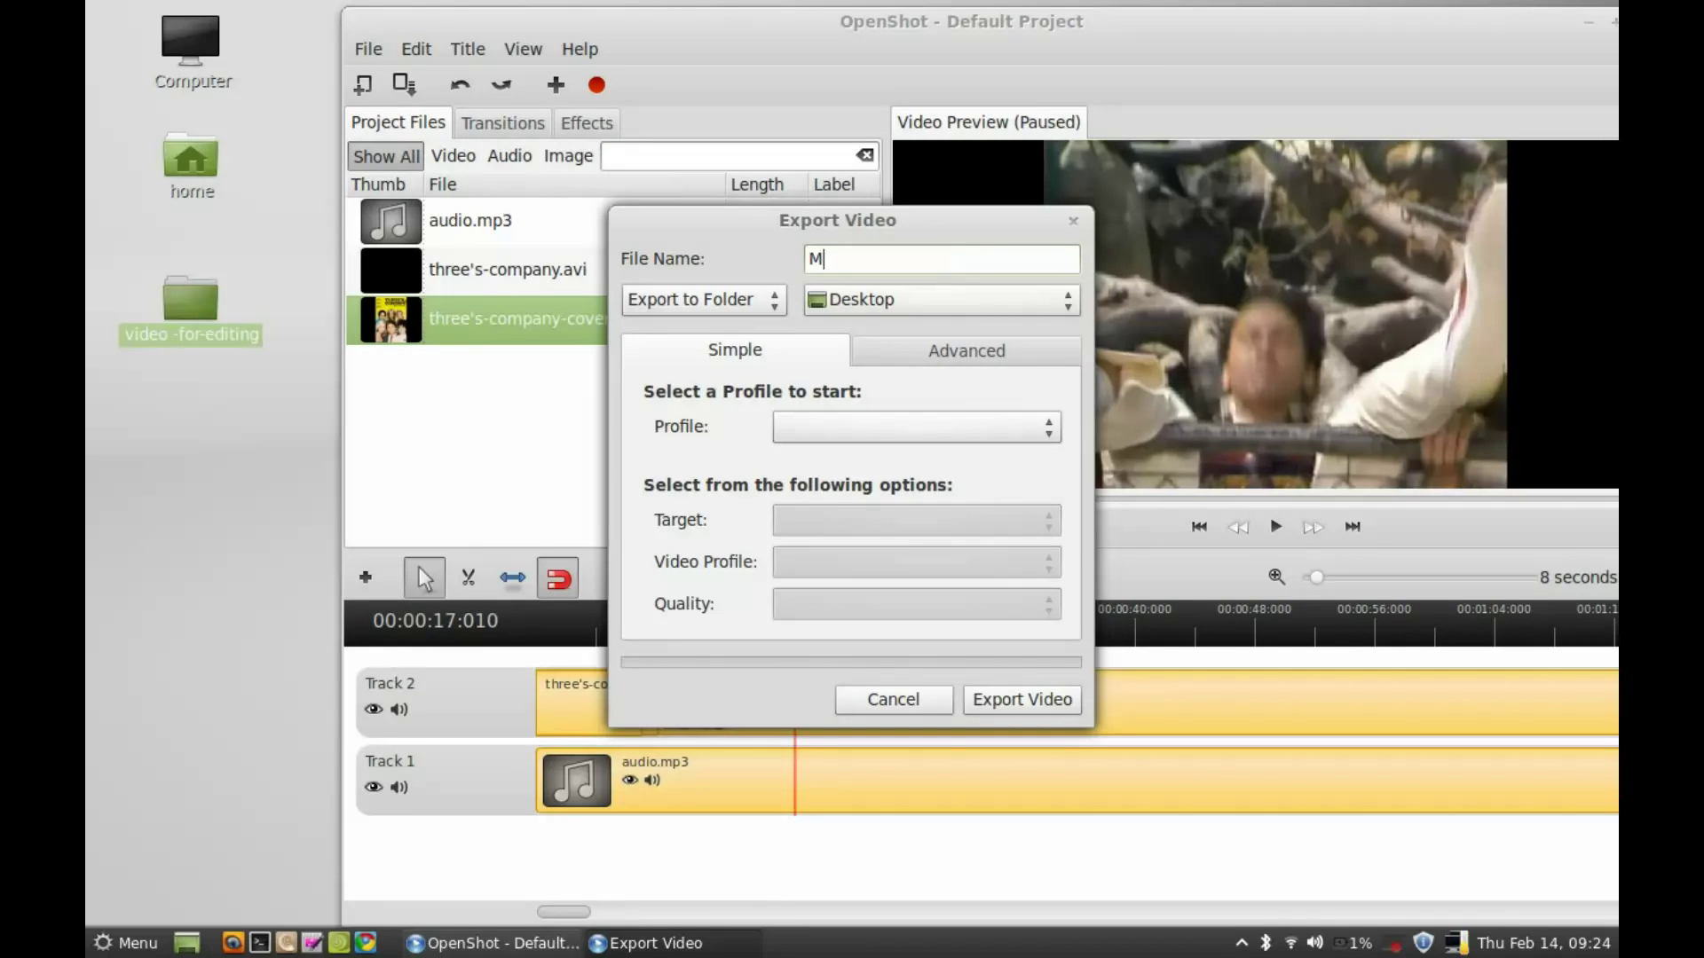
{"action": "type", "text": "yvideo"}
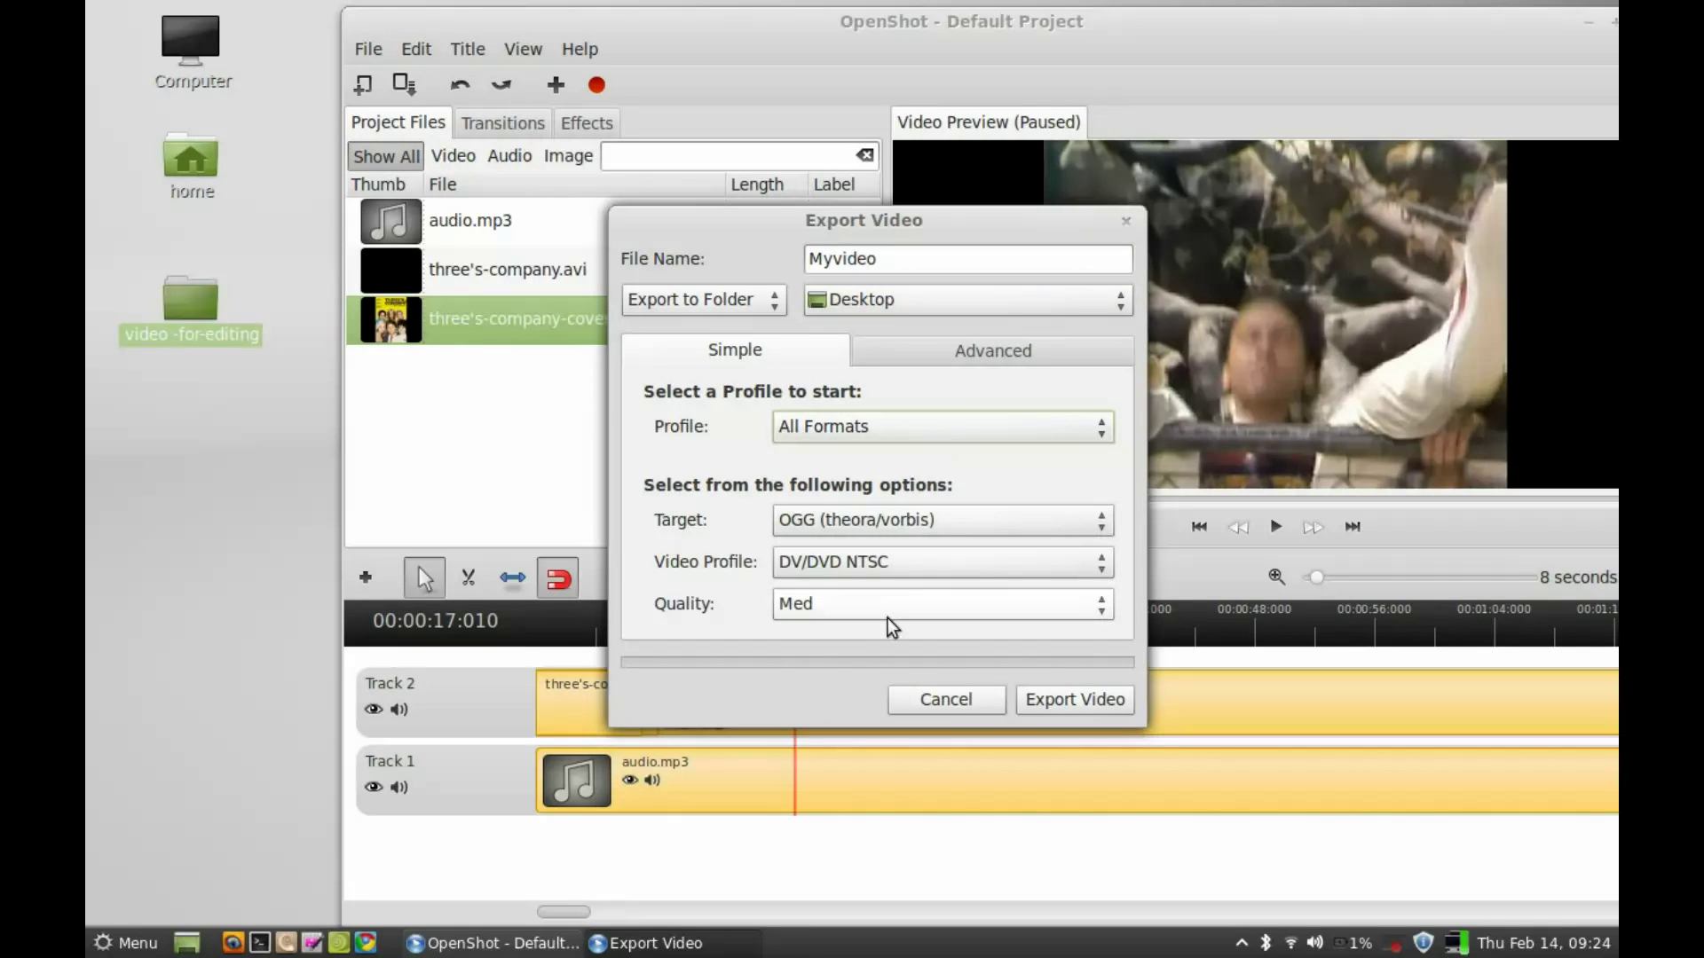
- Render the video to the Desktop as OGG (theora/vorbis), DV/DVD NTSC, Low quality
{"action": "scroll", "coordinate": [887, 618], "scroll_direction": "up", "scroll_amount": 1}
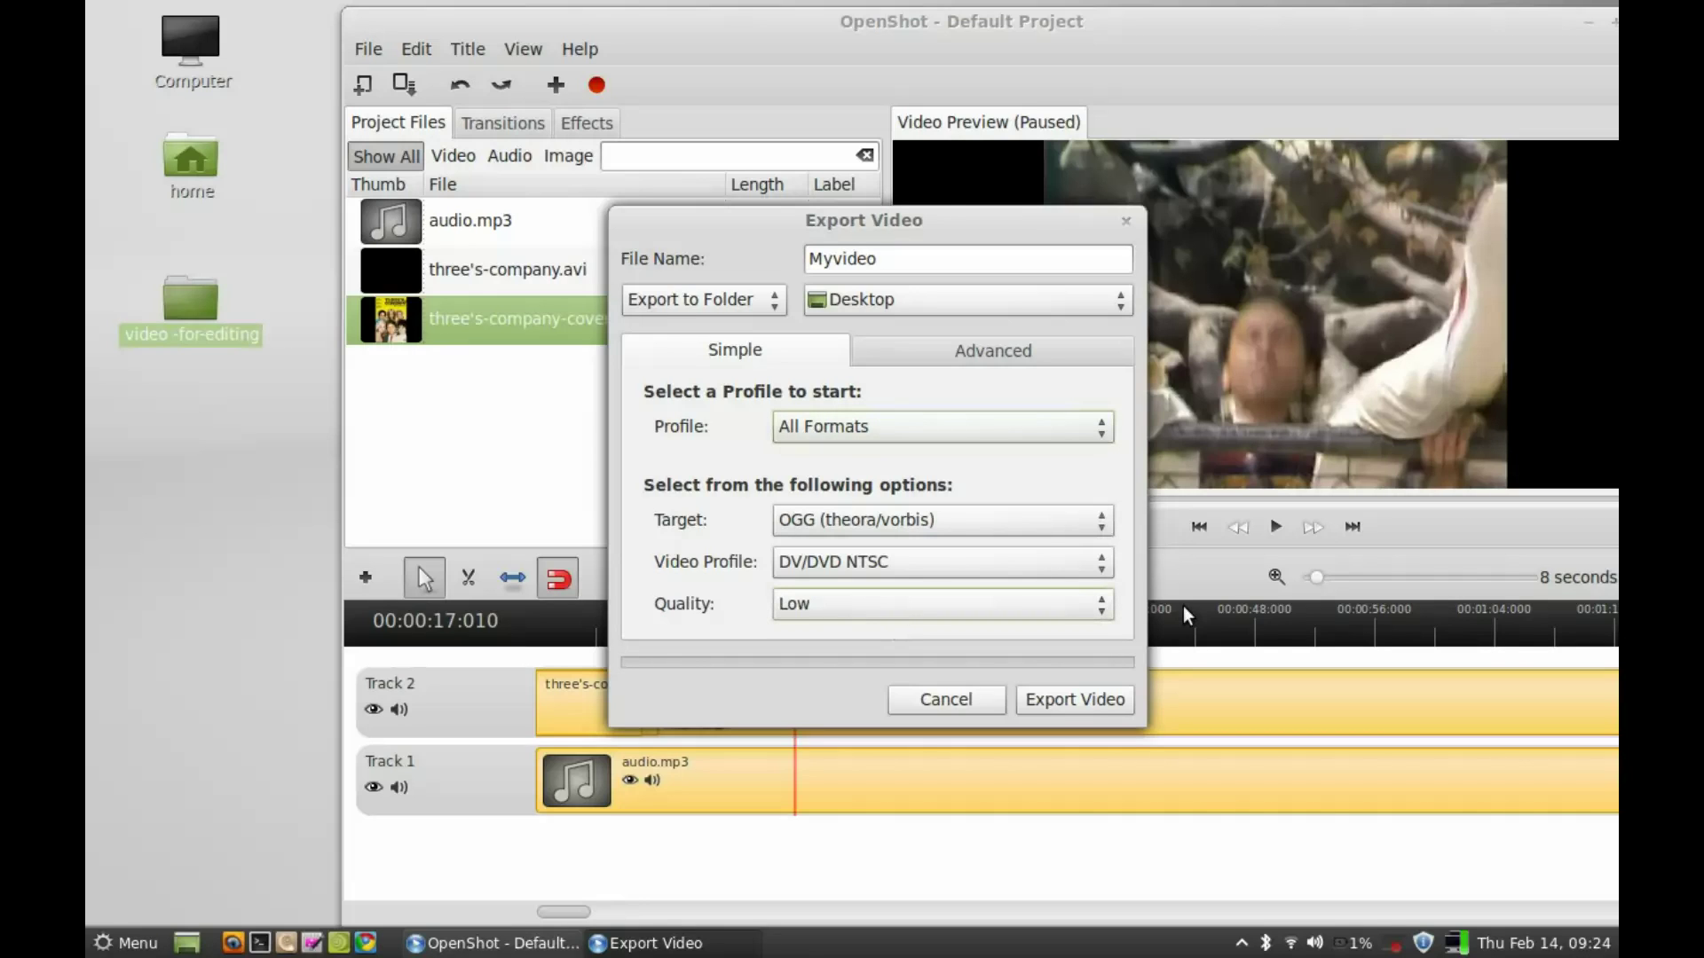
{"action": "left_click_drag", "start_coordinate": [917, 216], "coordinate": [871, 69]}
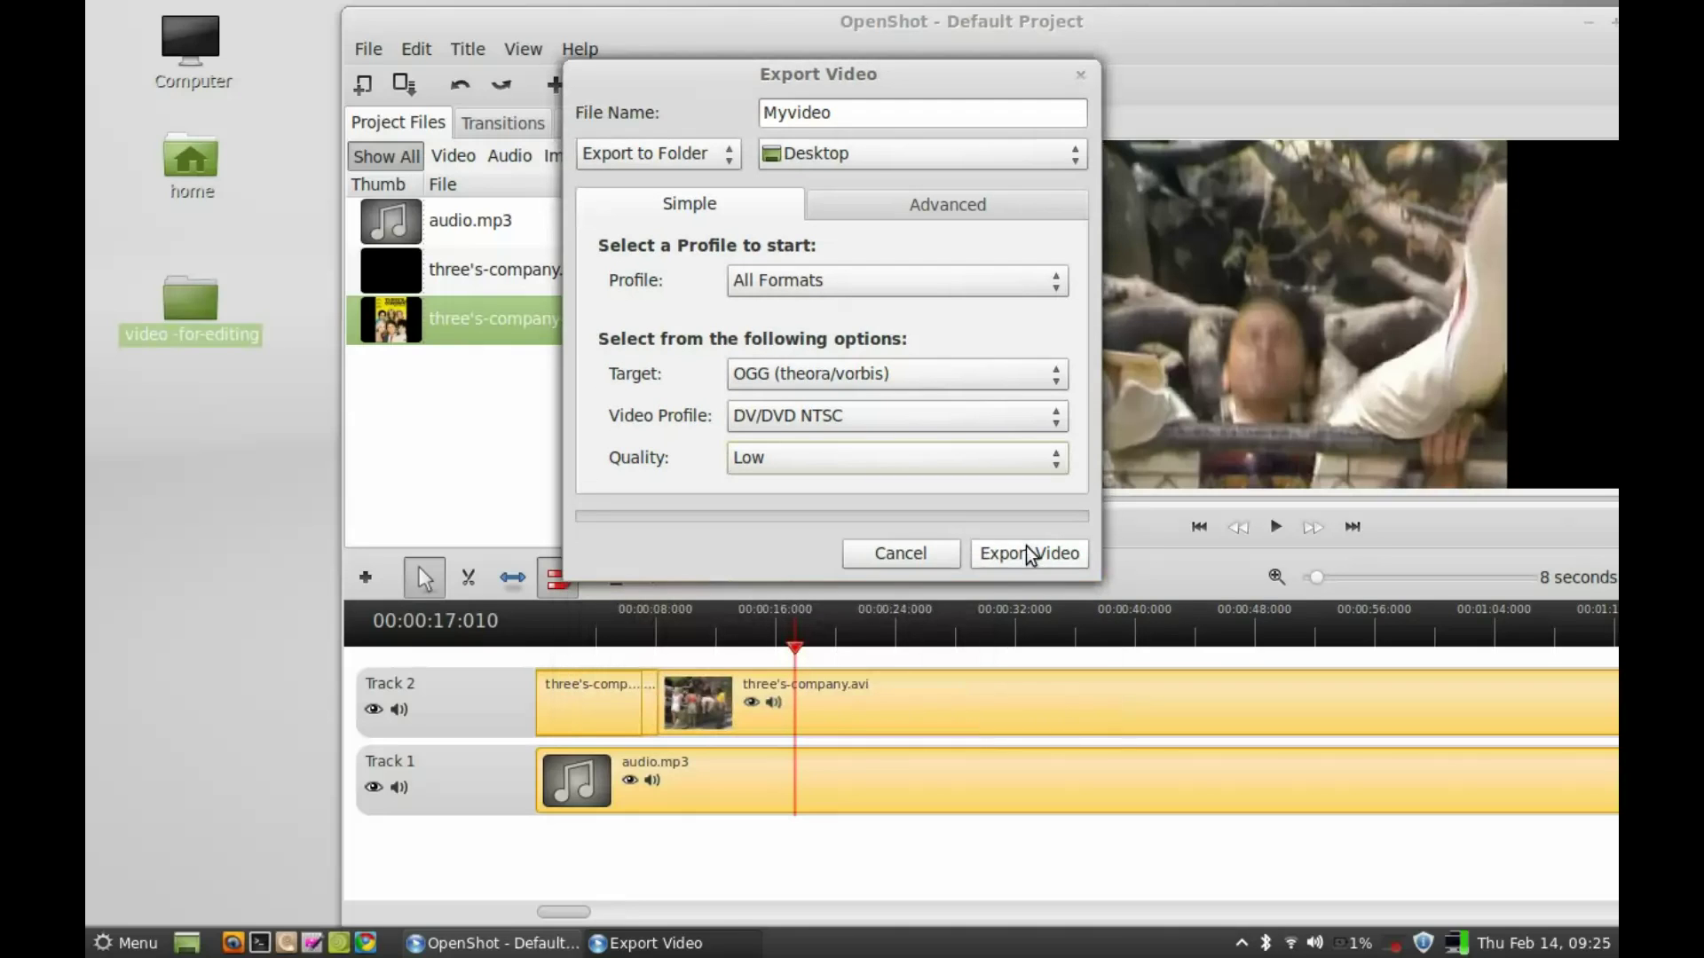
{"action": "left_click", "coordinate": [1022, 555]}
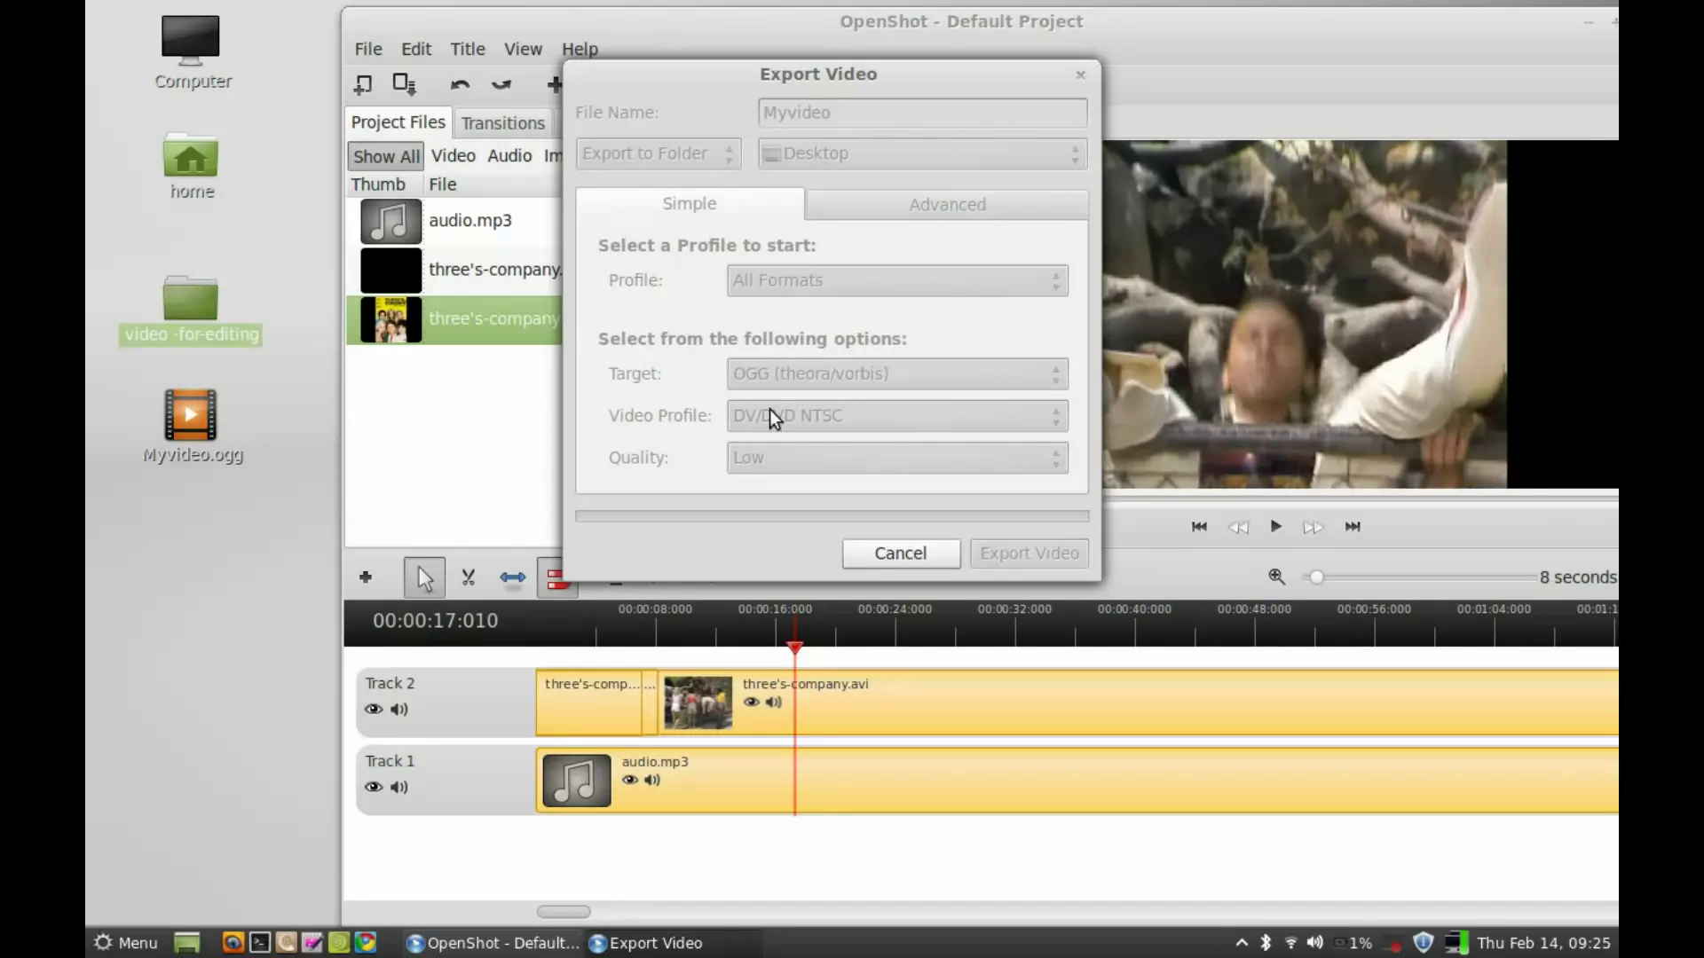
{"action": "left_click_drag", "start_coordinate": [706, 76], "coordinate": [754, 112]}
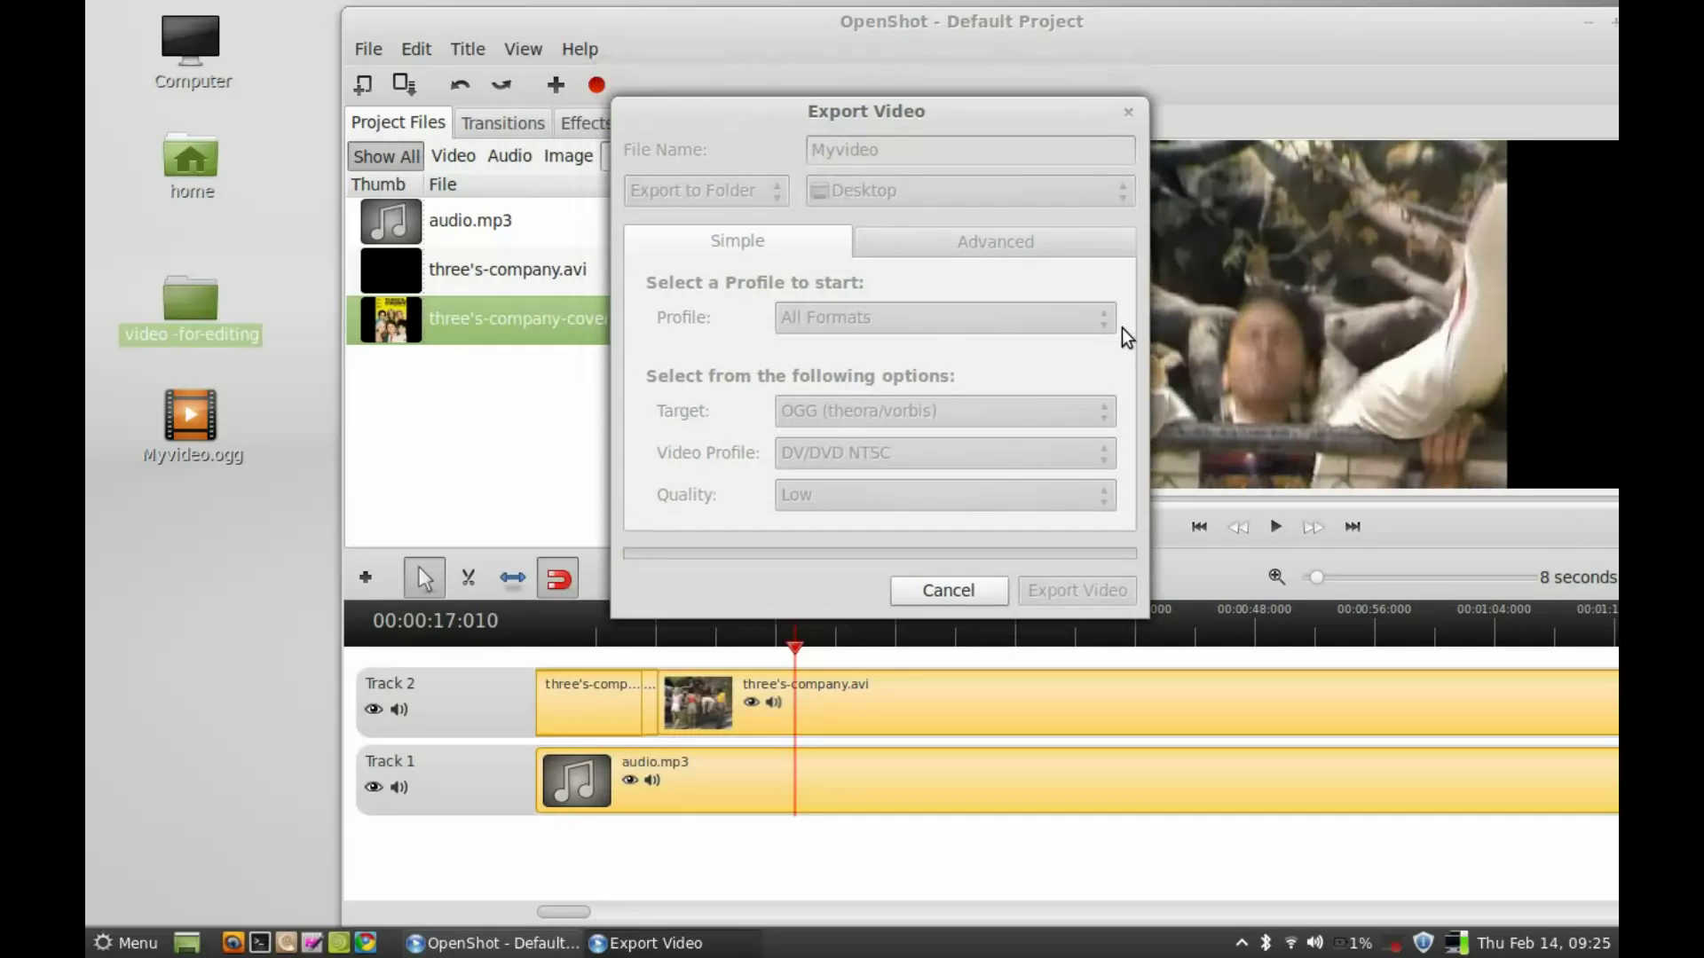
{"action": "left_click", "coordinate": [1395, 943]}
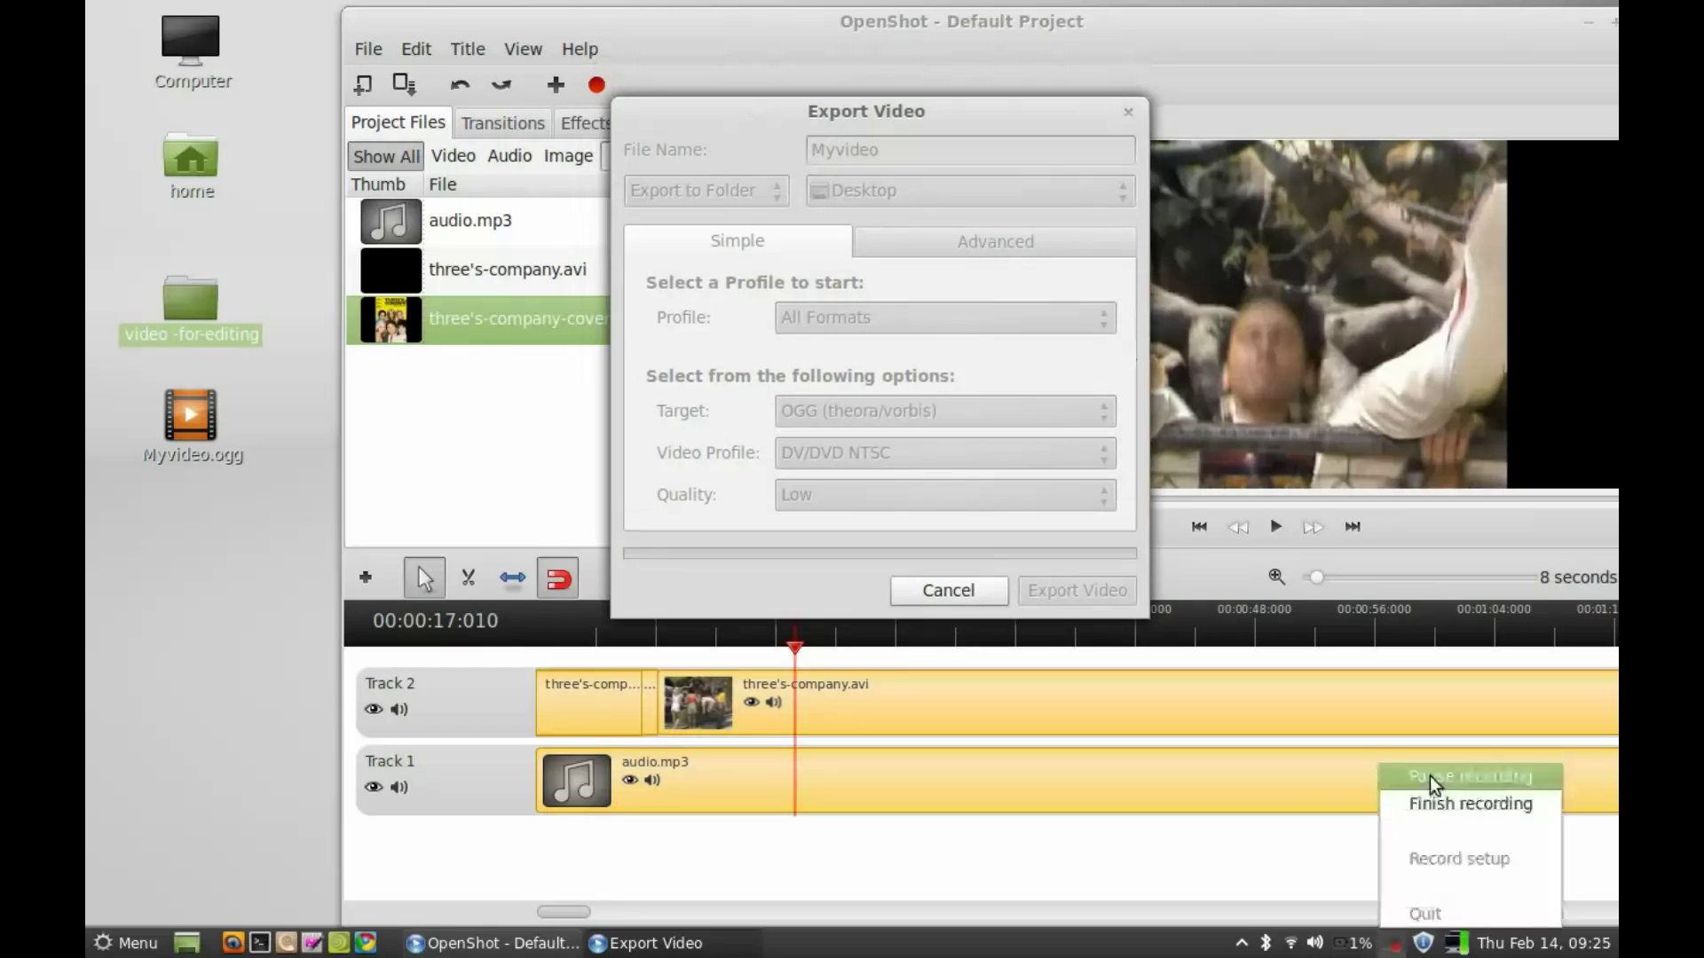
{"action": "left_click", "coordinate": [1429, 775]}
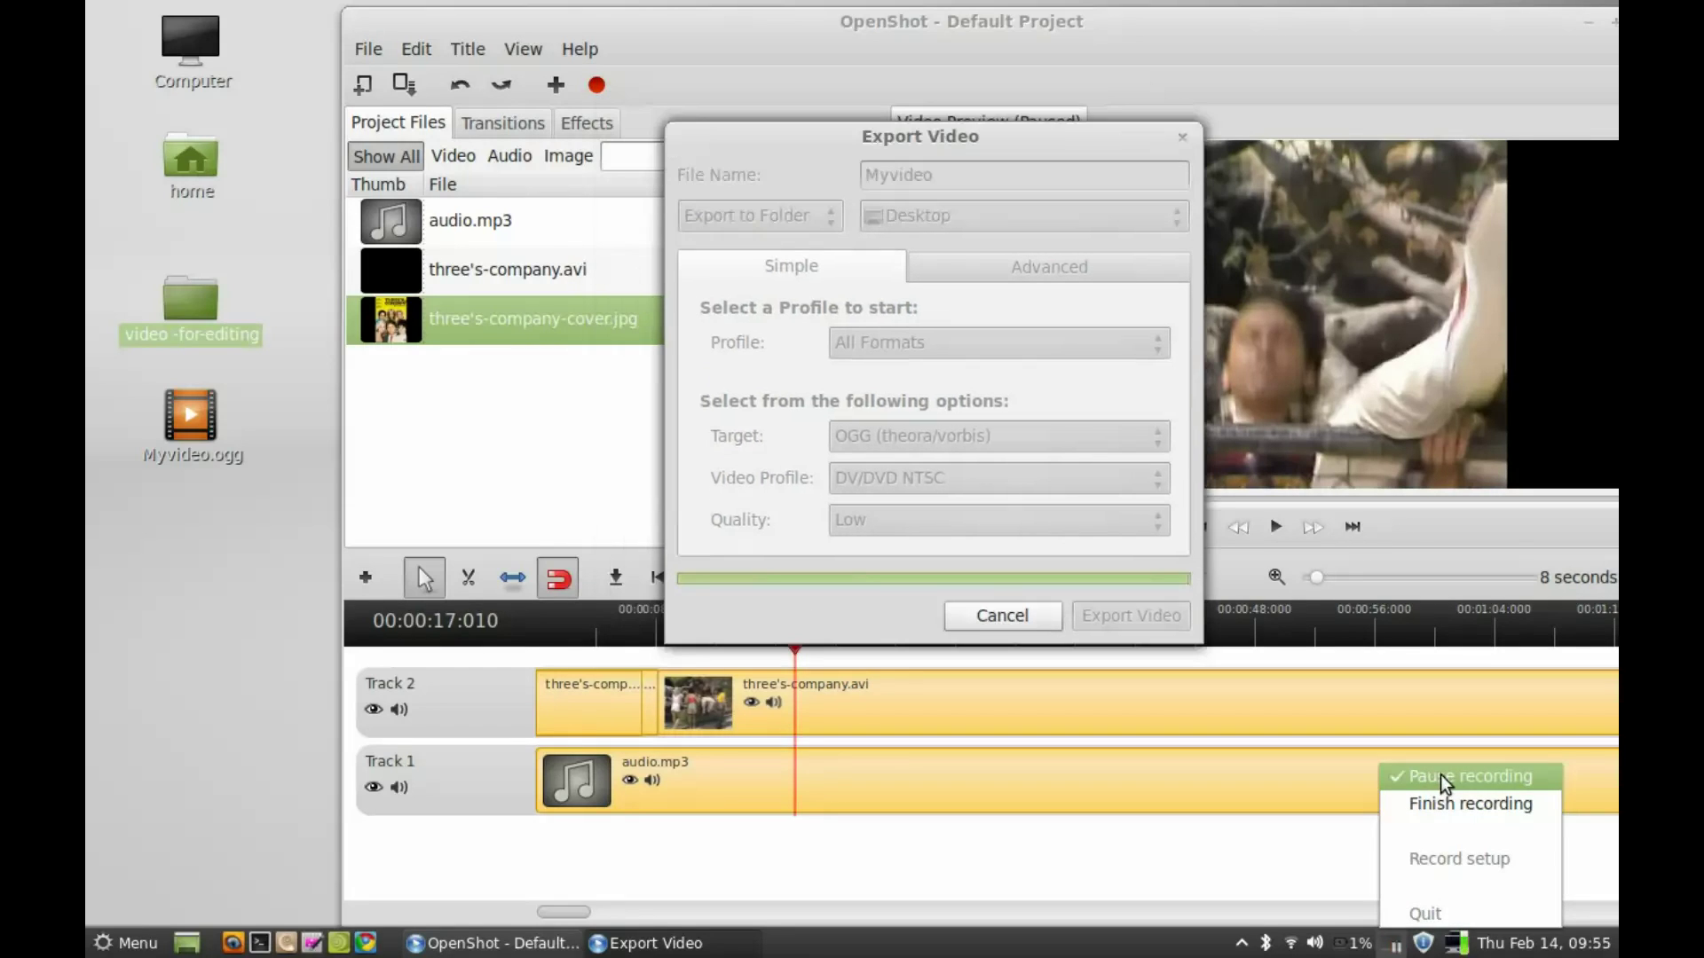
- Quit OpenShot, discarding the unsaved project changes
{"action": "left_click", "coordinate": [1440, 775]}
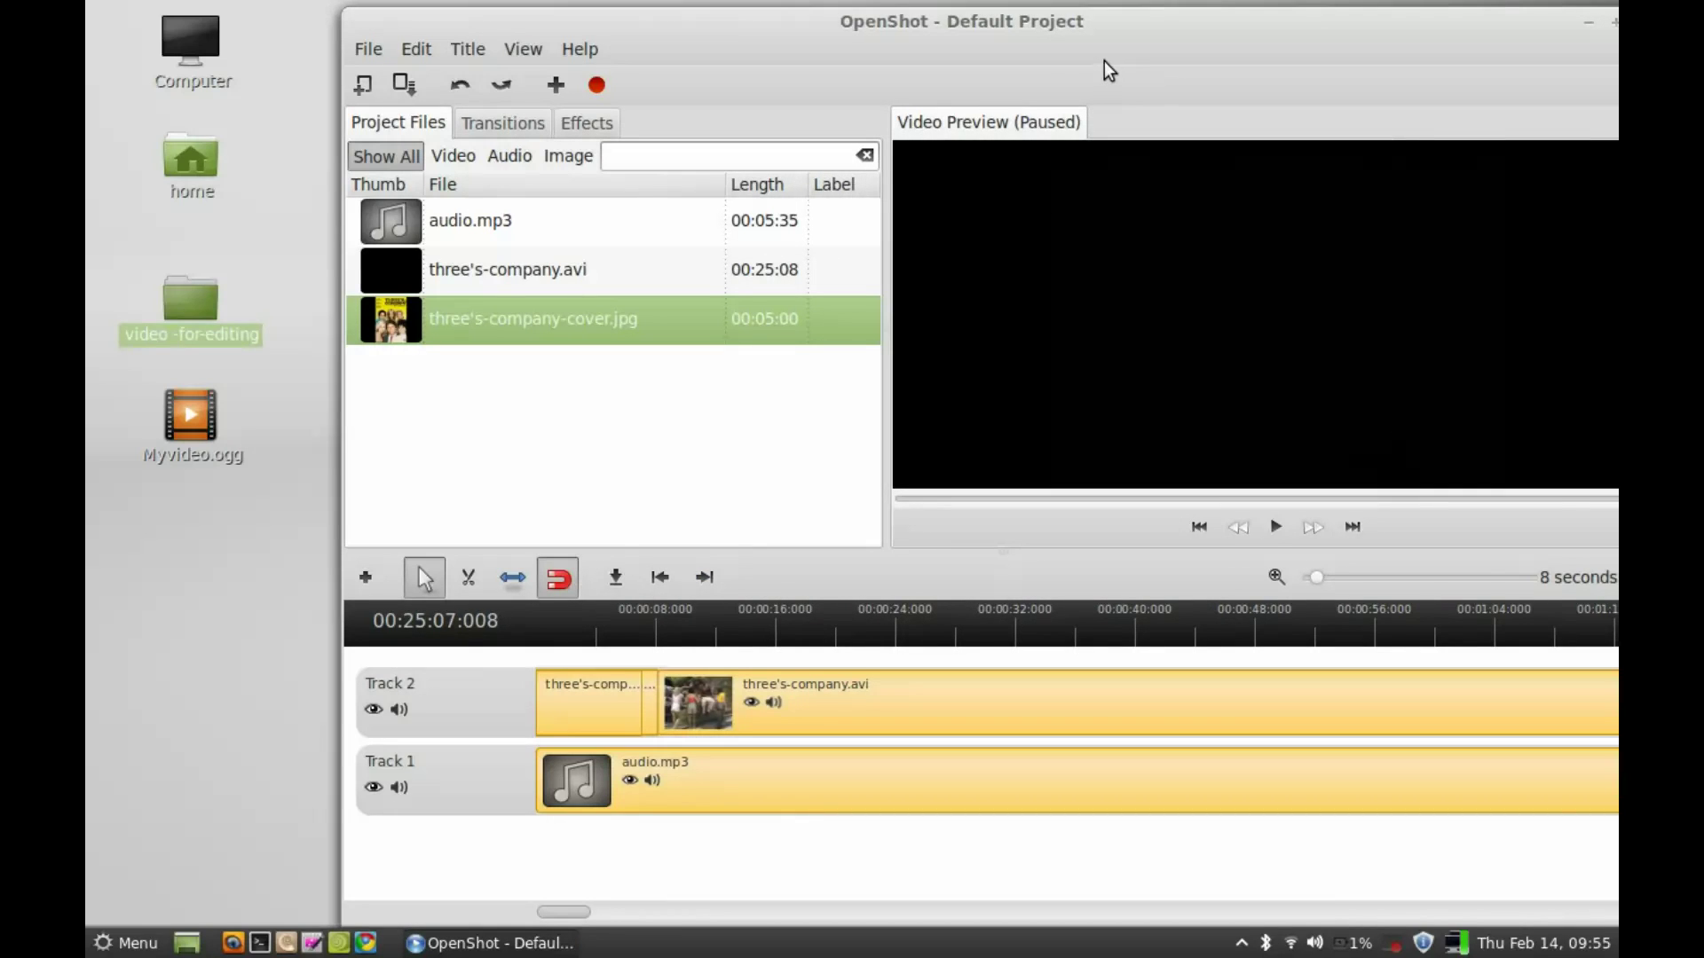
{"action": "left_click_drag", "start_coordinate": [1104, 61], "coordinate": [1051, 56]}
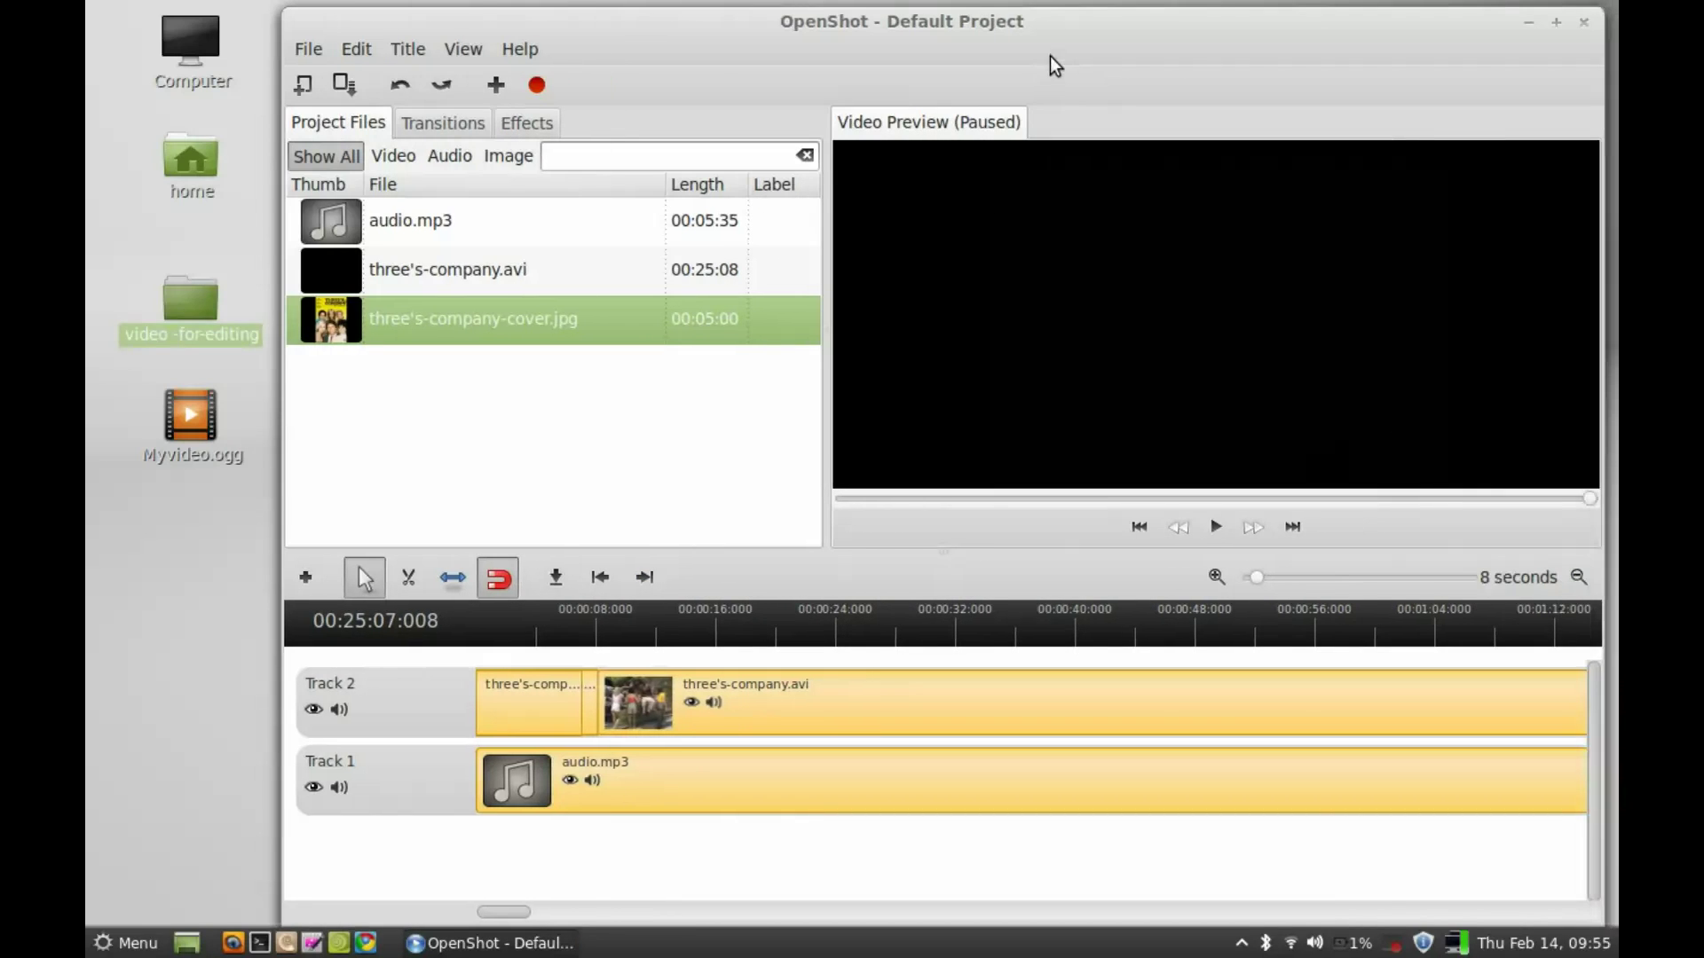
{"action": "left_click", "coordinate": [1587, 27]}
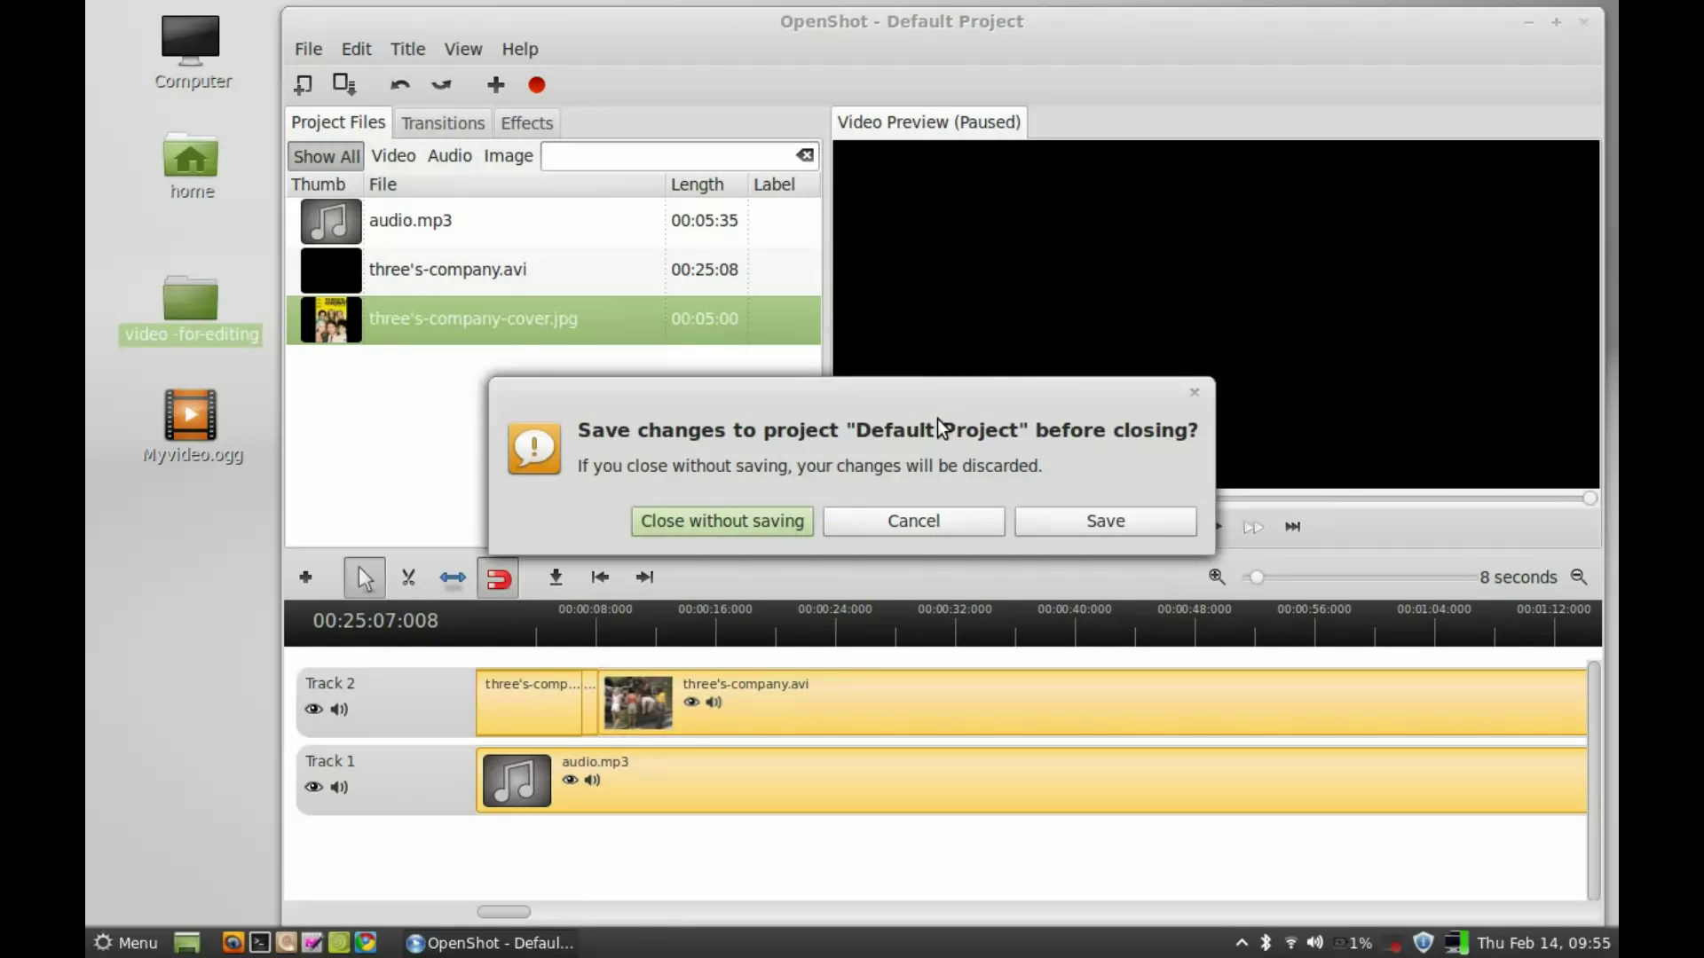
{"action": "left_click", "coordinate": [754, 525]}
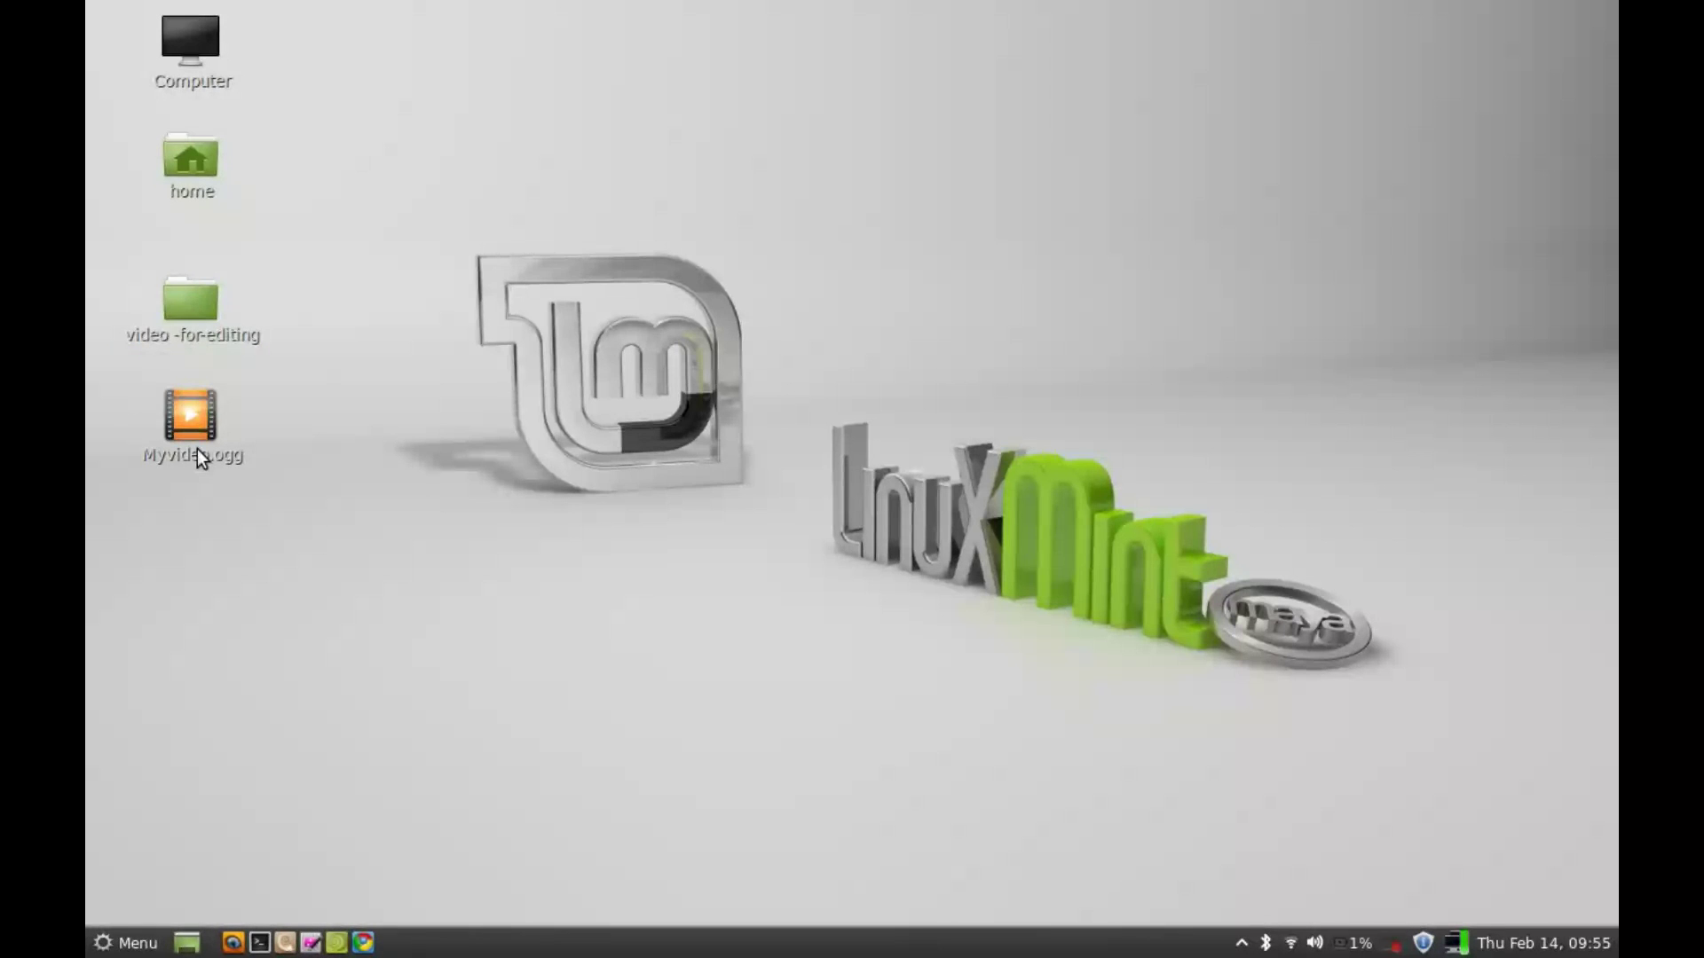
- Open the desktop's Myvideo.ogg in VLC media player from its Open With menu
{"action": "right_click", "coordinate": [186, 433]}
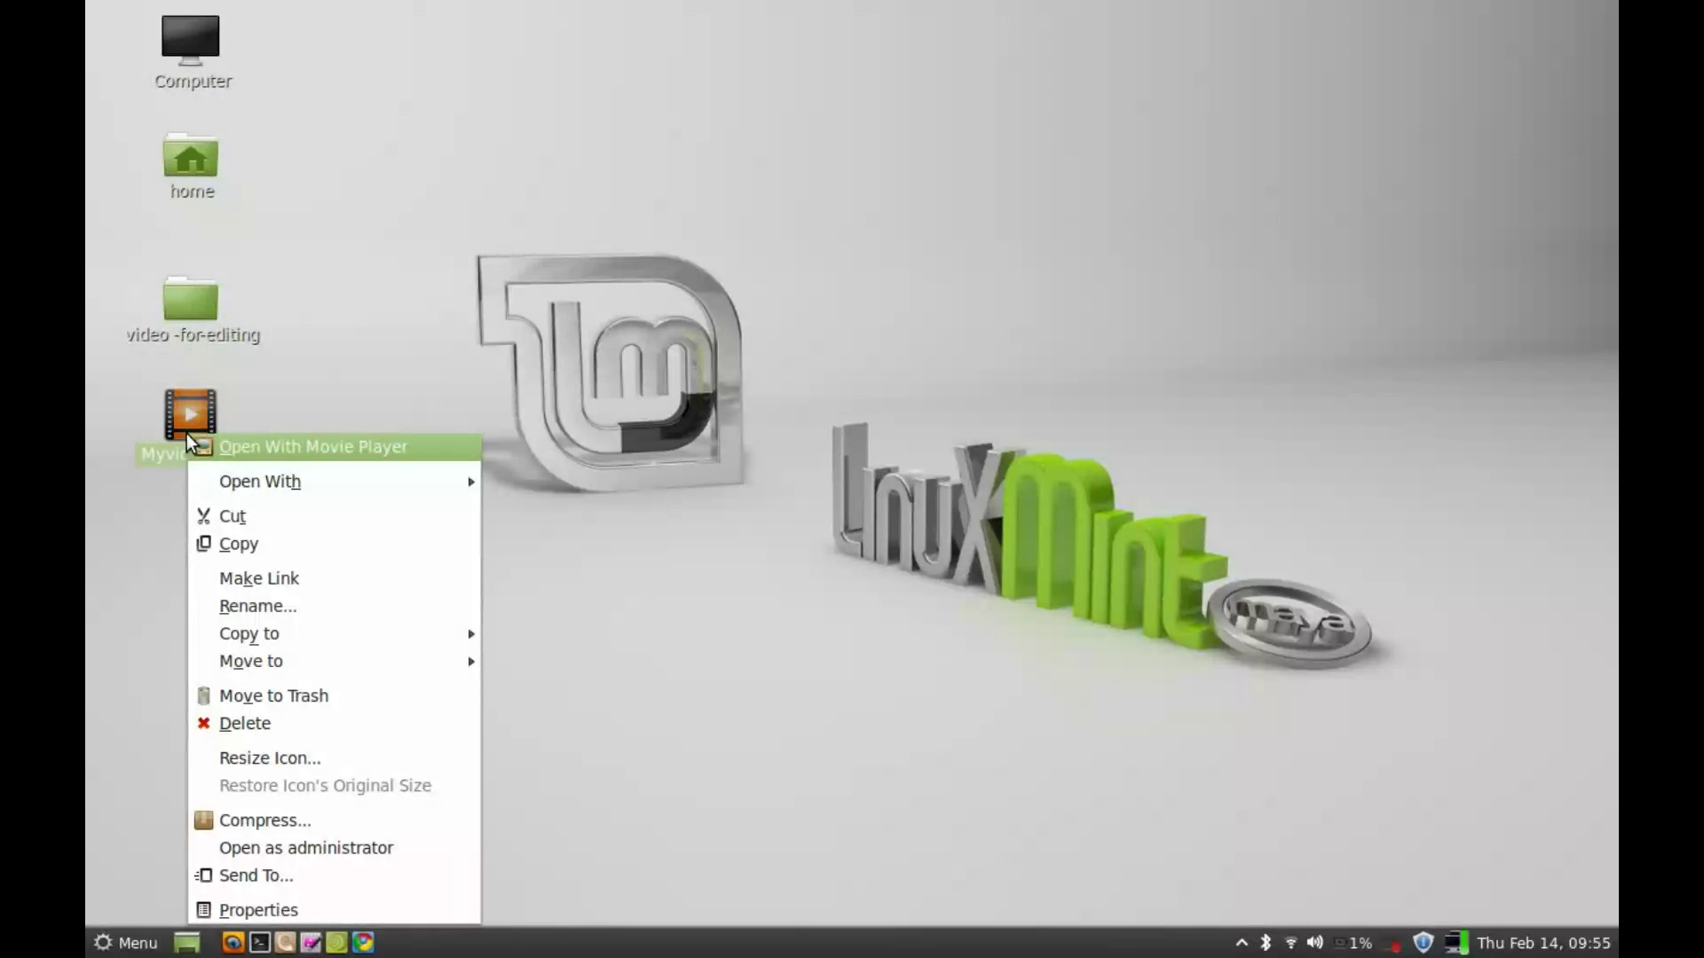
{"action": "mouse_move", "coordinate": [246, 479]}
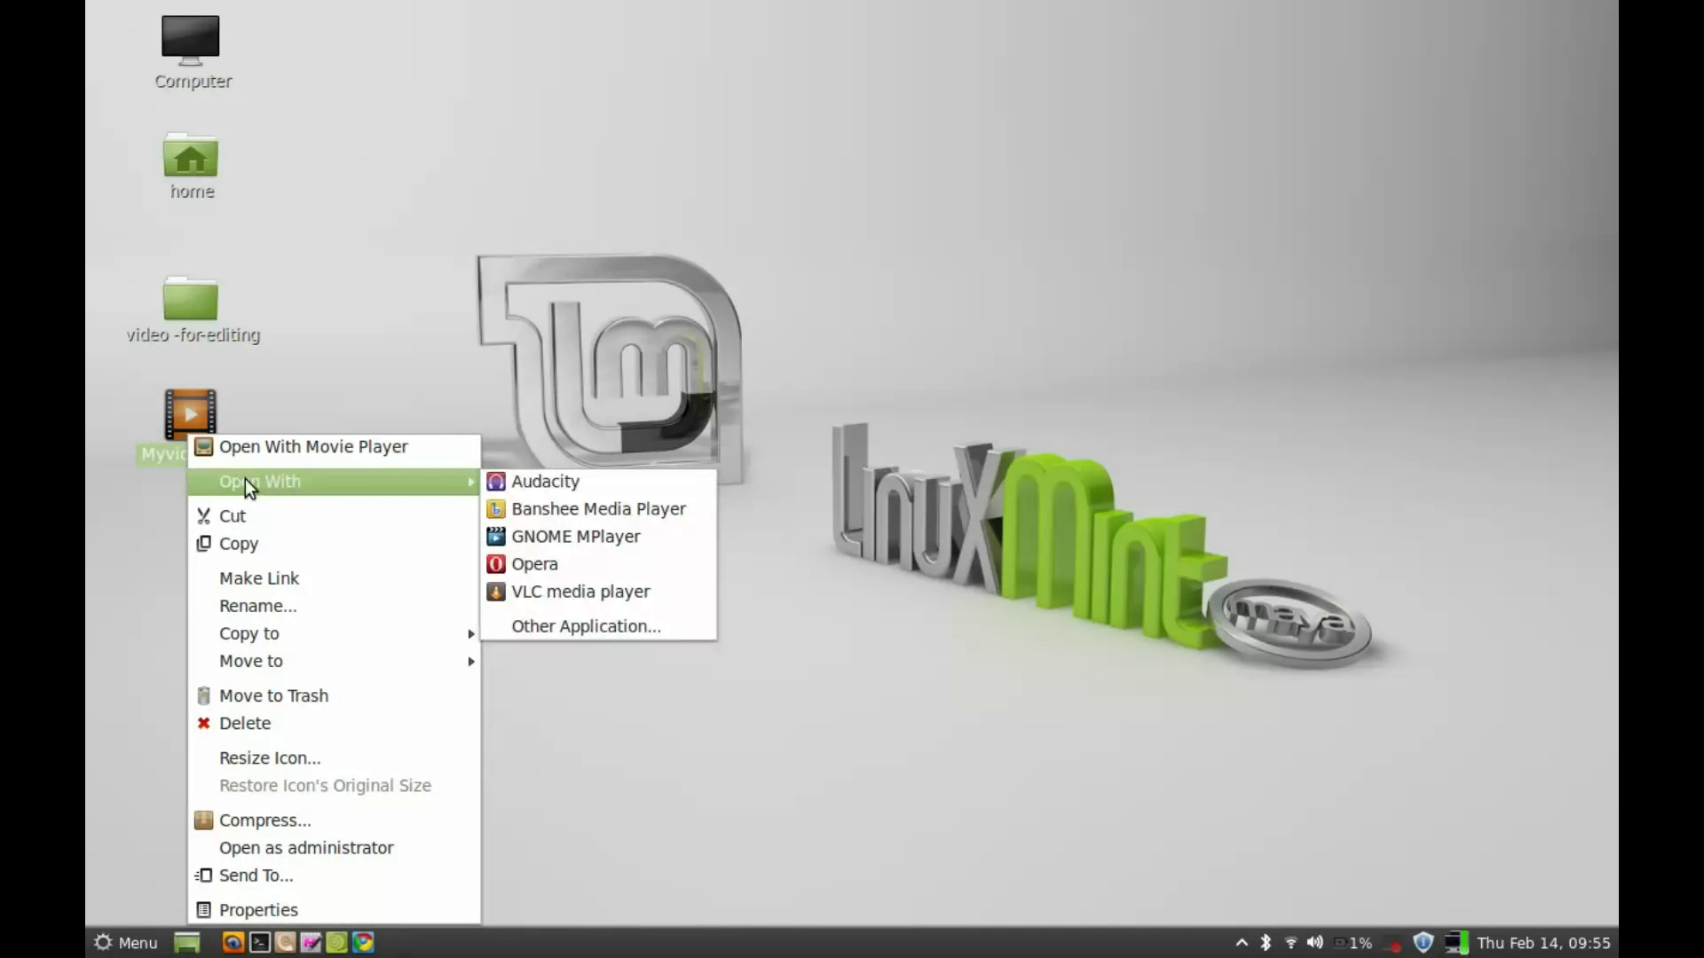
{"action": "left_click", "coordinate": [581, 590]}
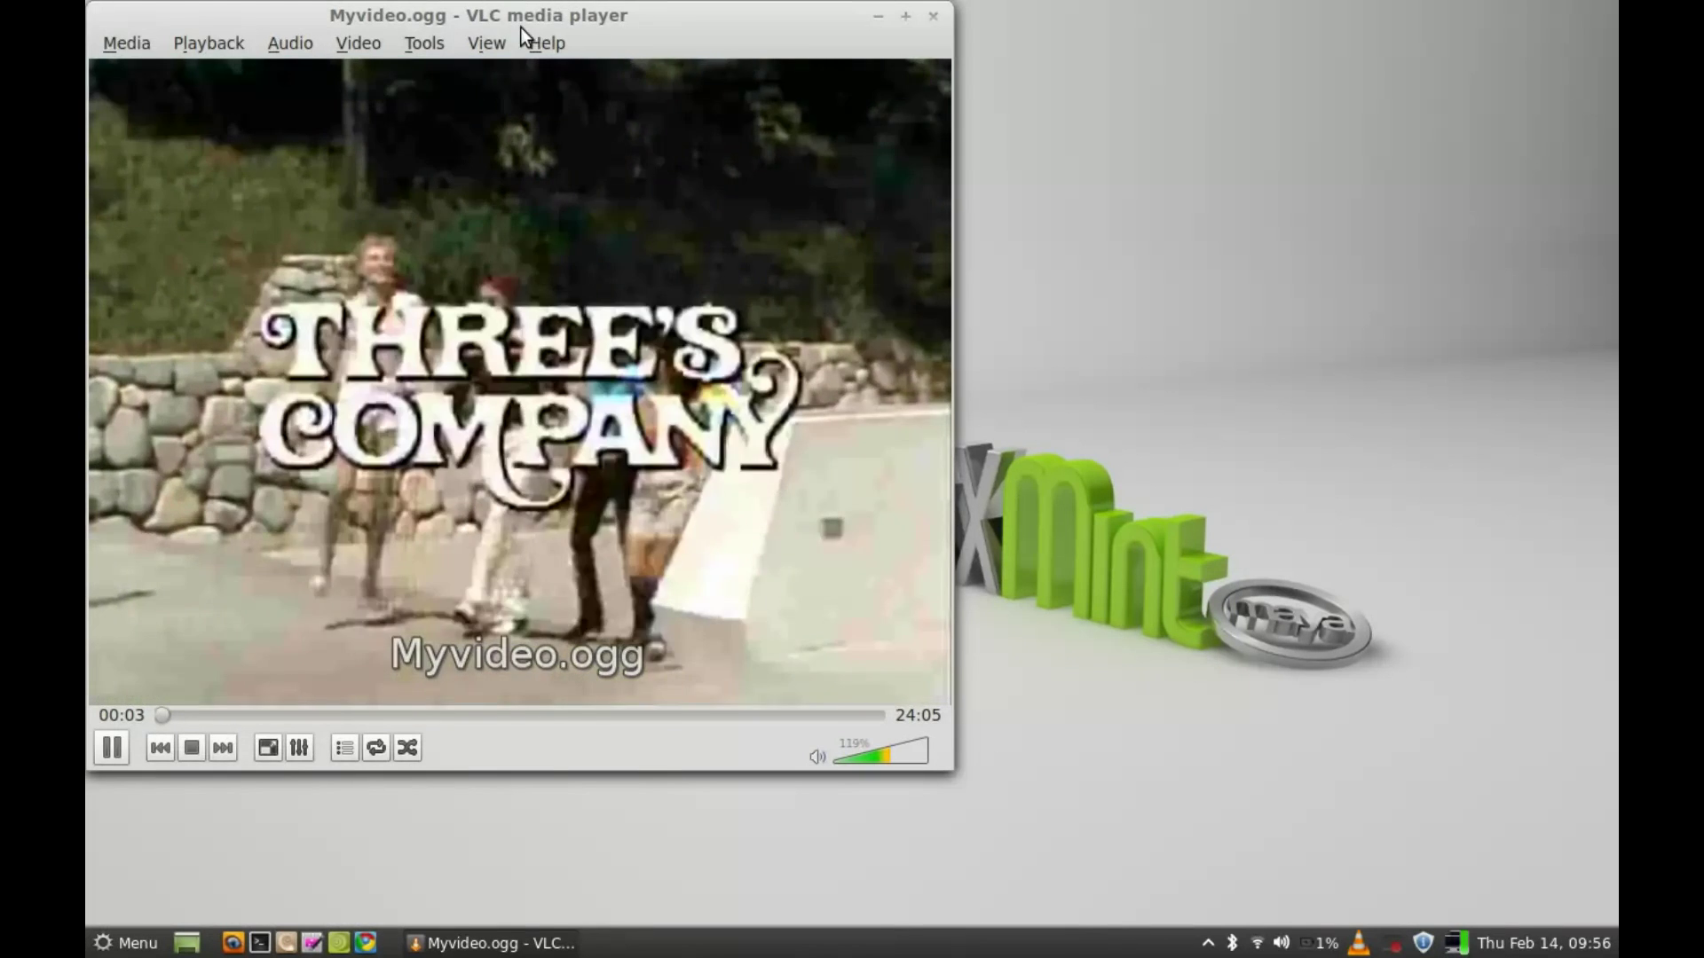
- Jump ahead twice in Myvideo.ogg on the seek bar, then close VLC
{"action": "left_click_drag", "start_coordinate": [520, 27], "coordinate": [577, 24]}
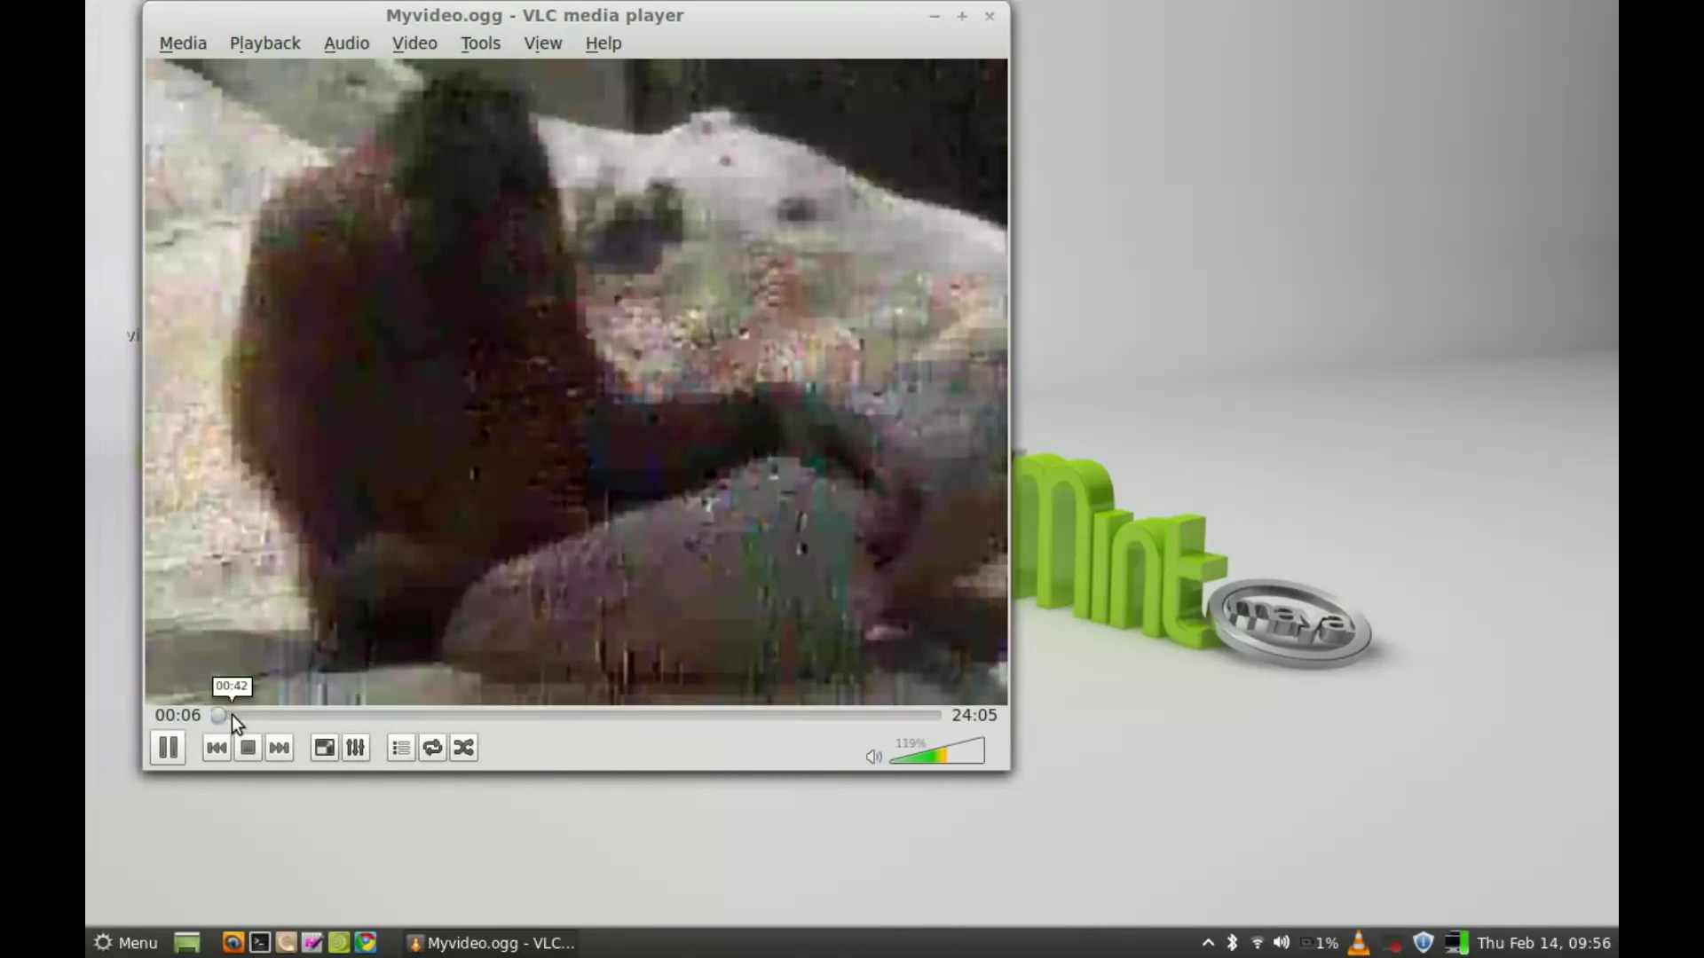
{"action": "left_click", "coordinate": [232, 716]}
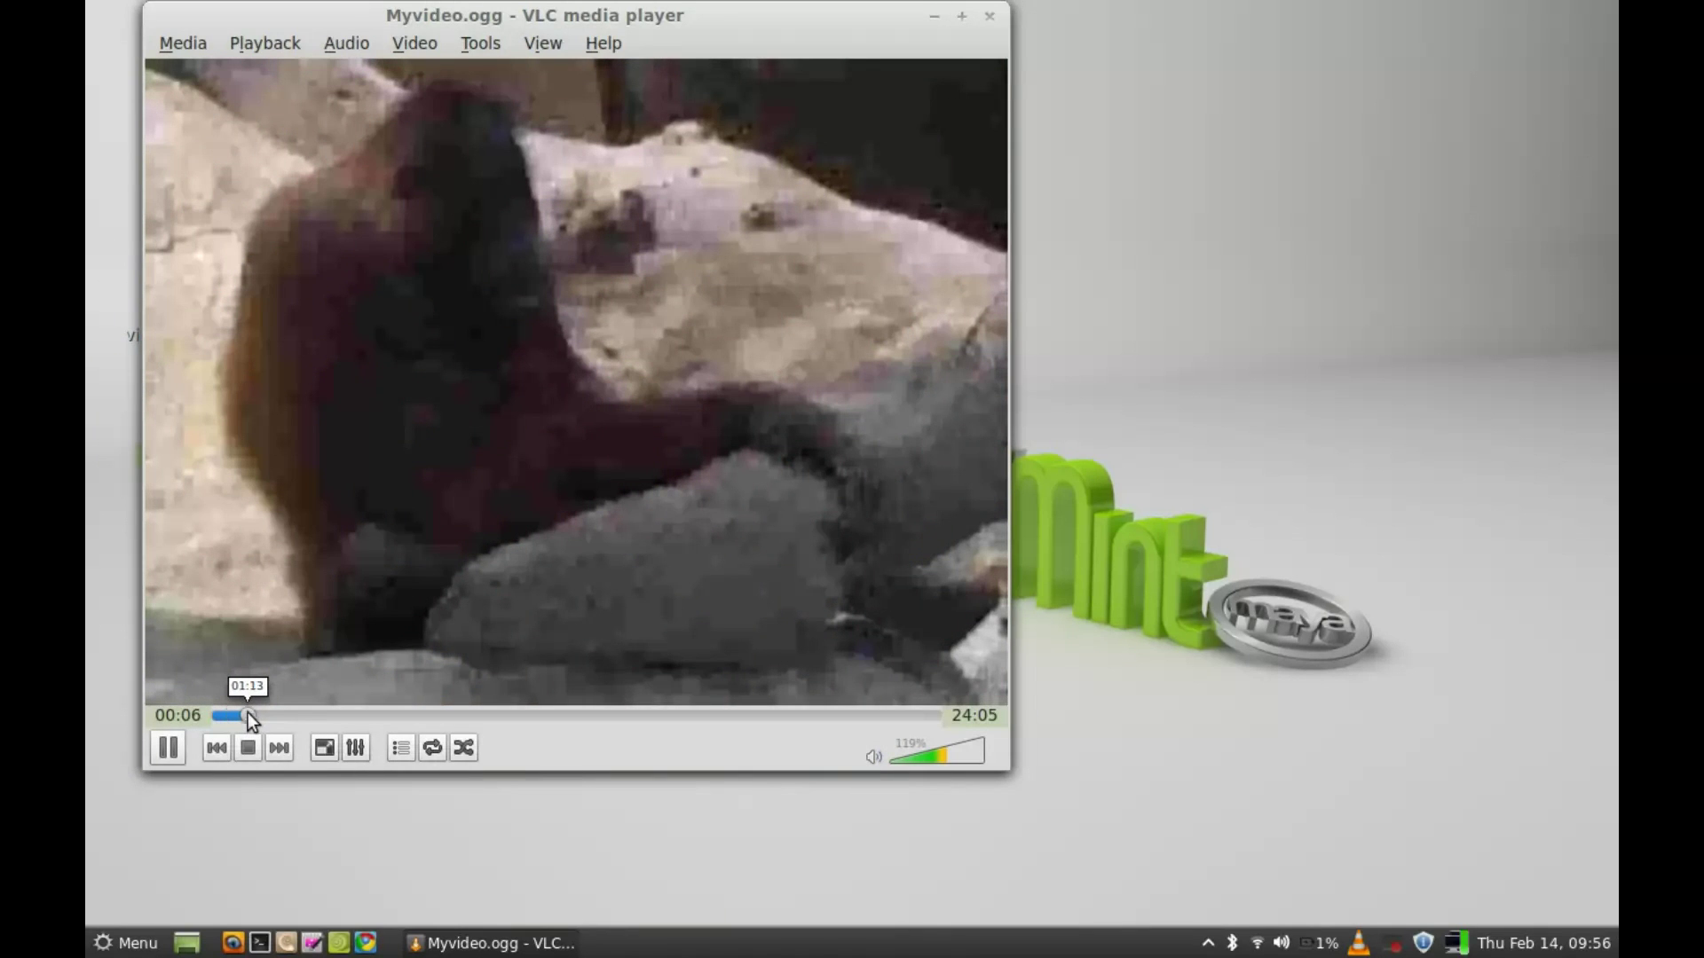
{"action": "left_click", "coordinate": [247, 715]}
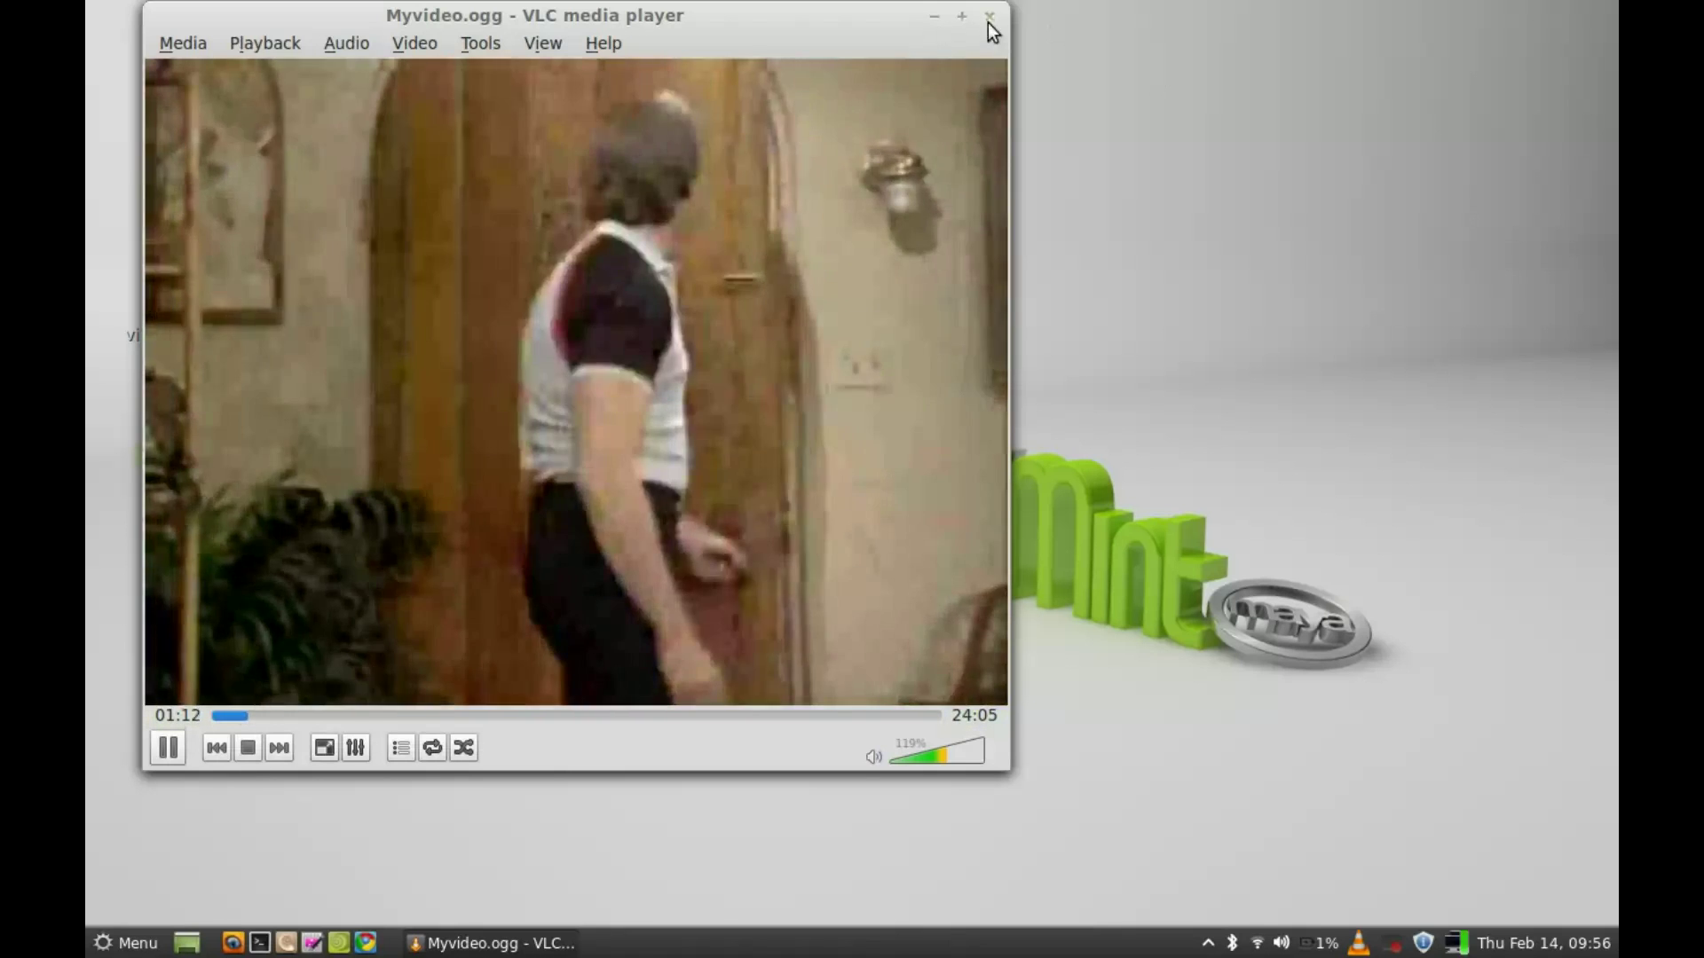
{"action": "left_click", "coordinate": [989, 16]}
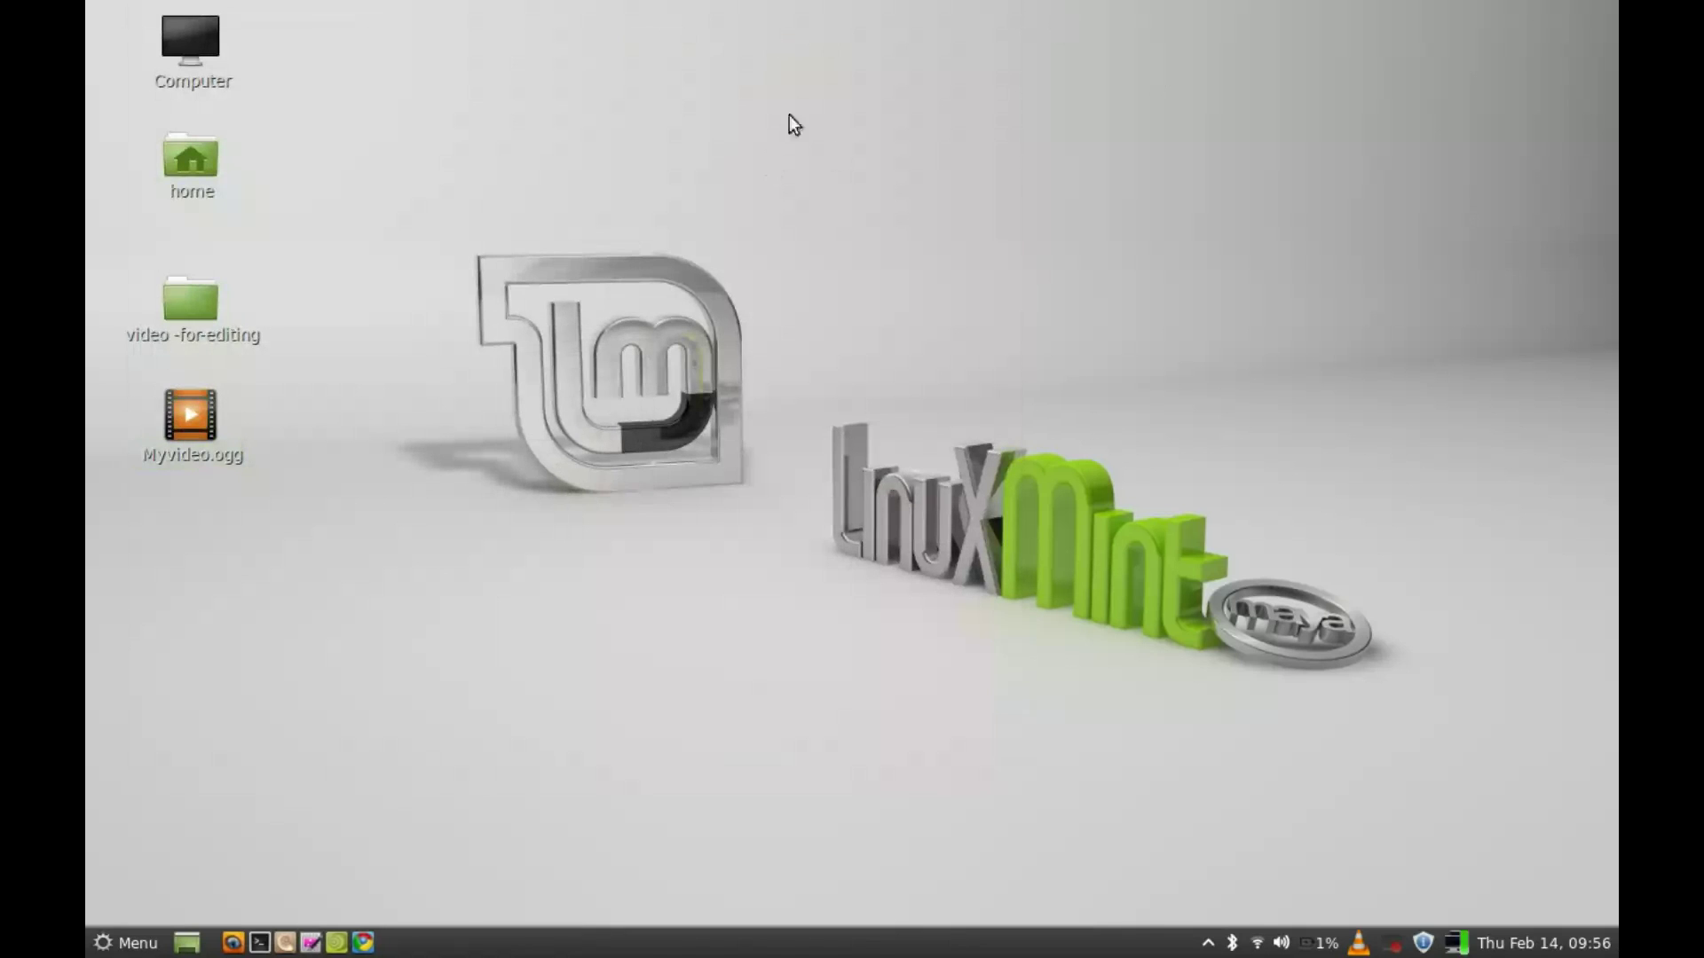